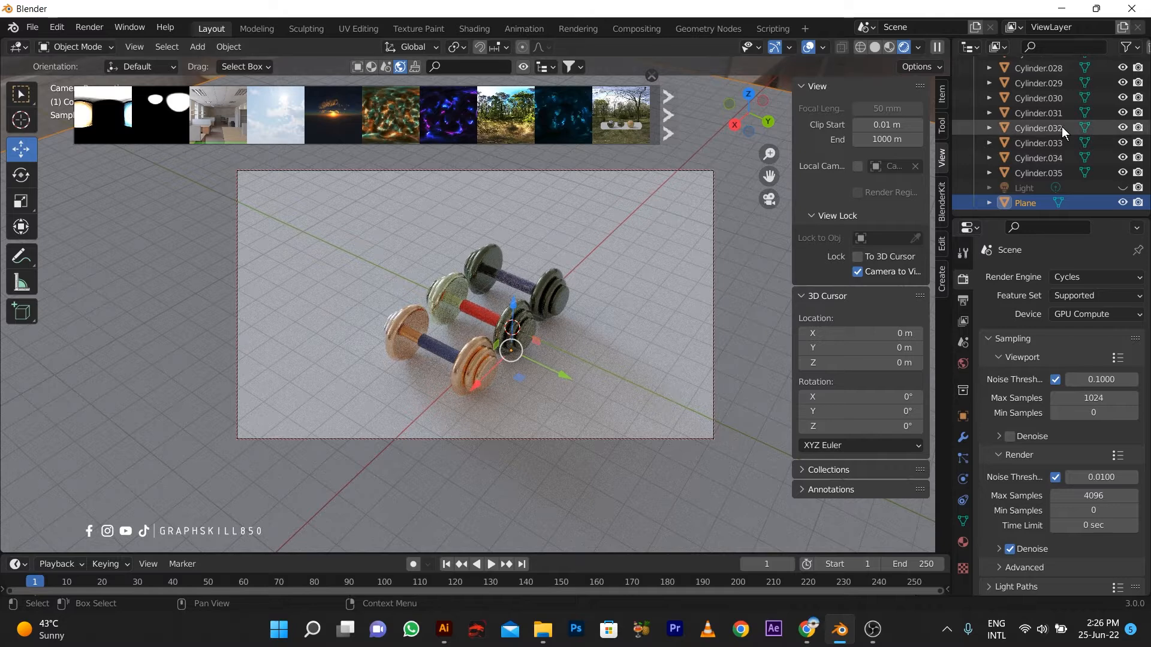
left_click(1063, 128)
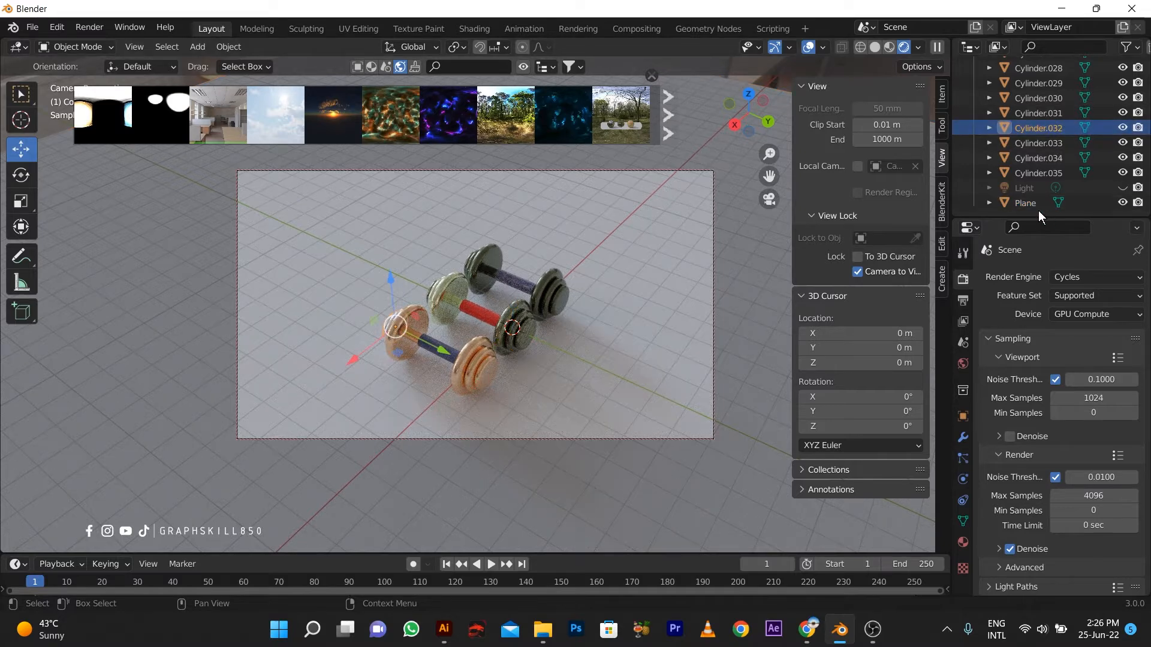
scroll(1042, 178, "up", 10)
scroll(1054, 100, "up", 5)
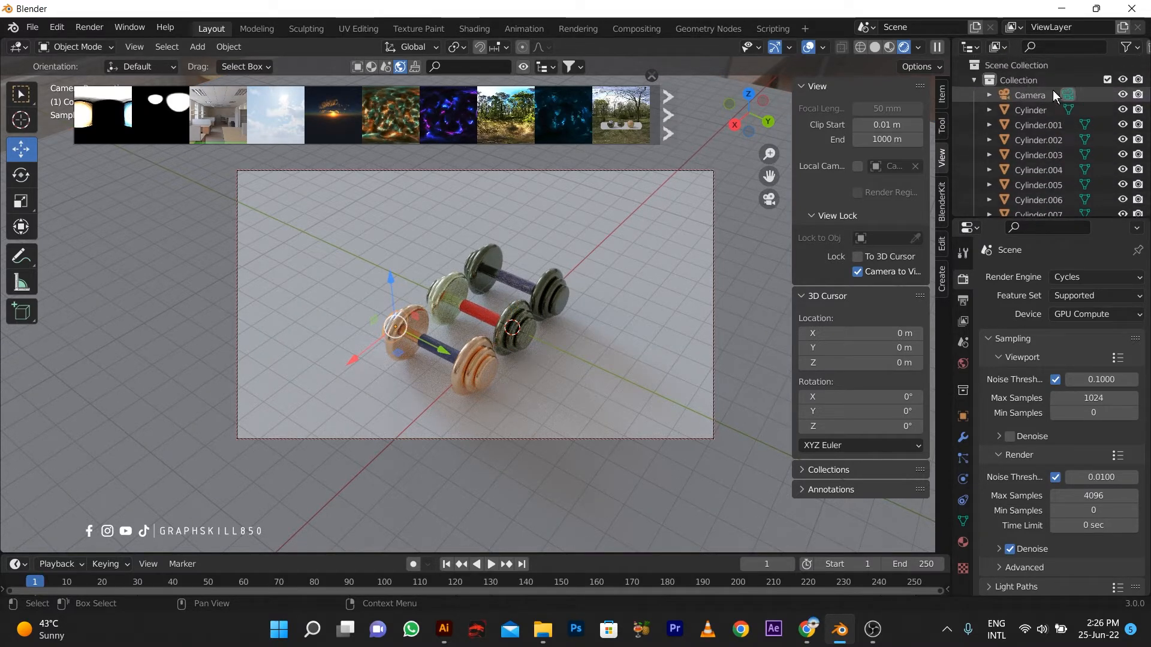
left_click(1030, 94)
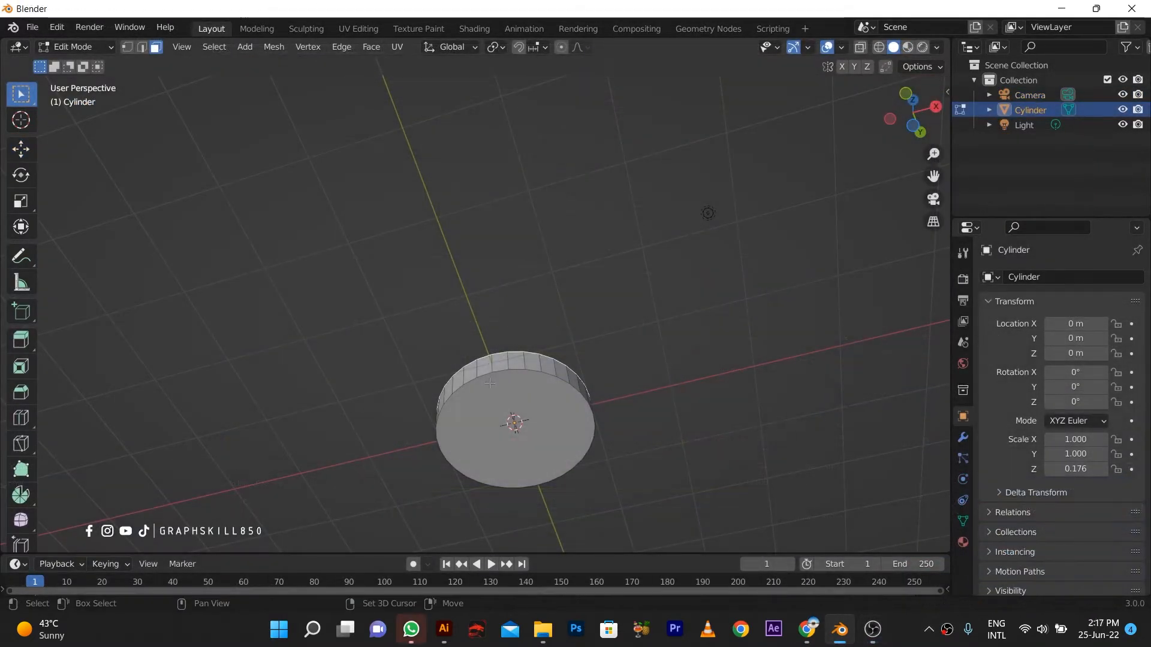
Step: Try to triangulate the cylinder's top and bottom faces and cut two edge loops around its side
middle_click_drag(516, 456, 542, 343)
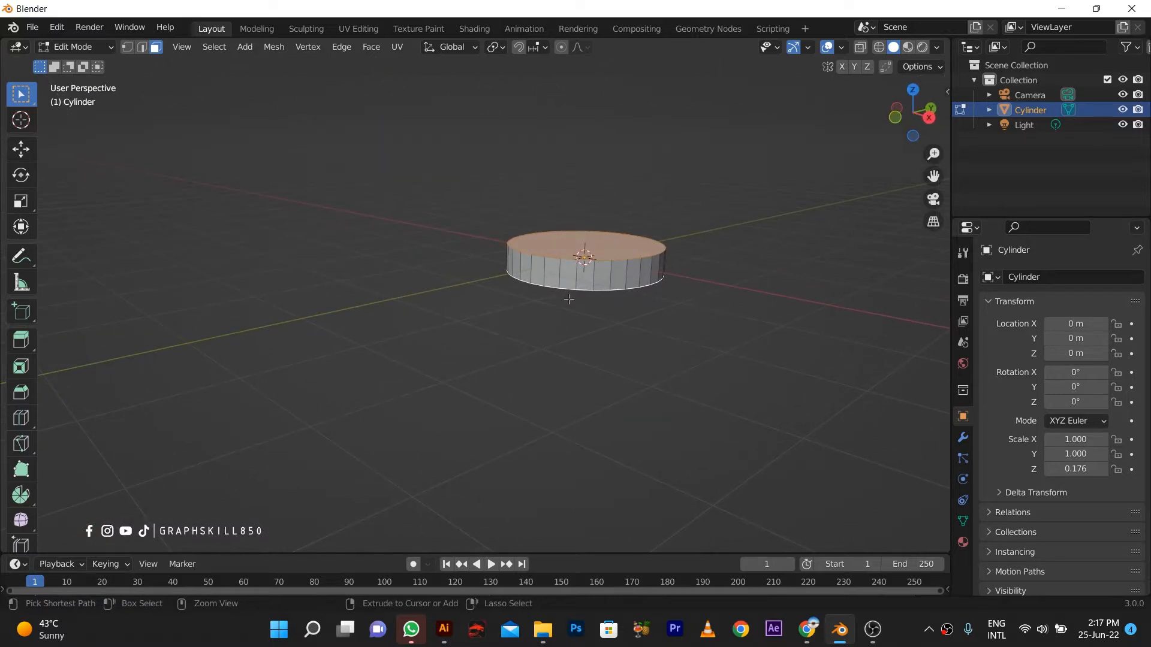
key("ctrl+t")
key("ctrl+r")
scroll(576, 282, "up", 1)
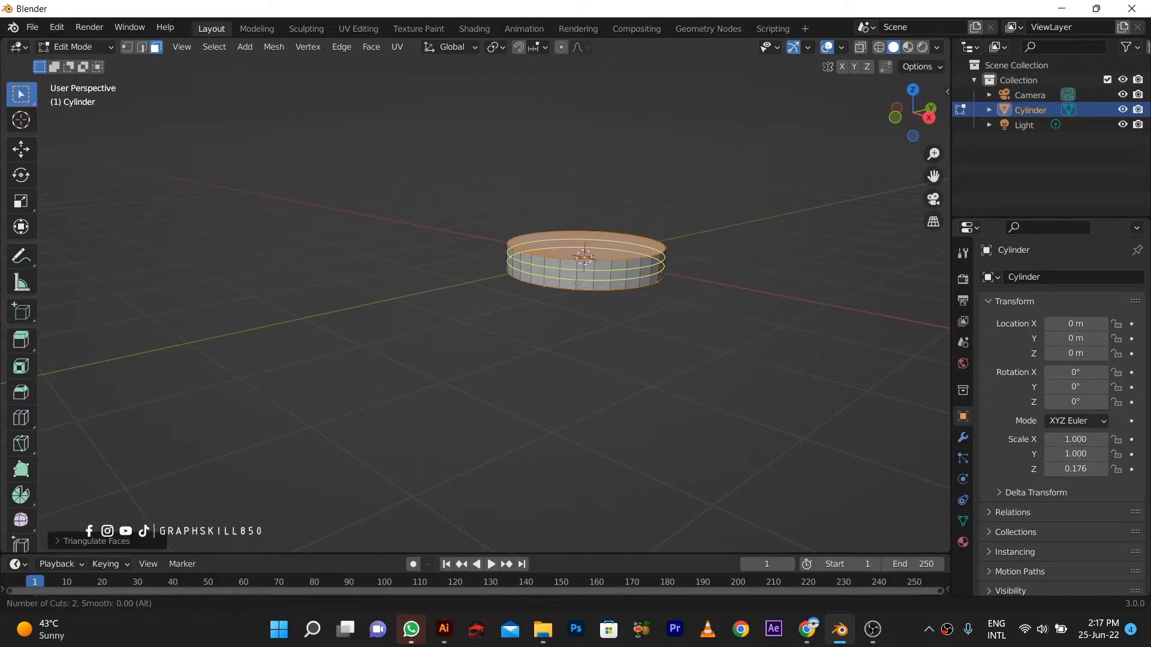
left_click(577, 282)
middle_click_drag(564, 326, 525, 333)
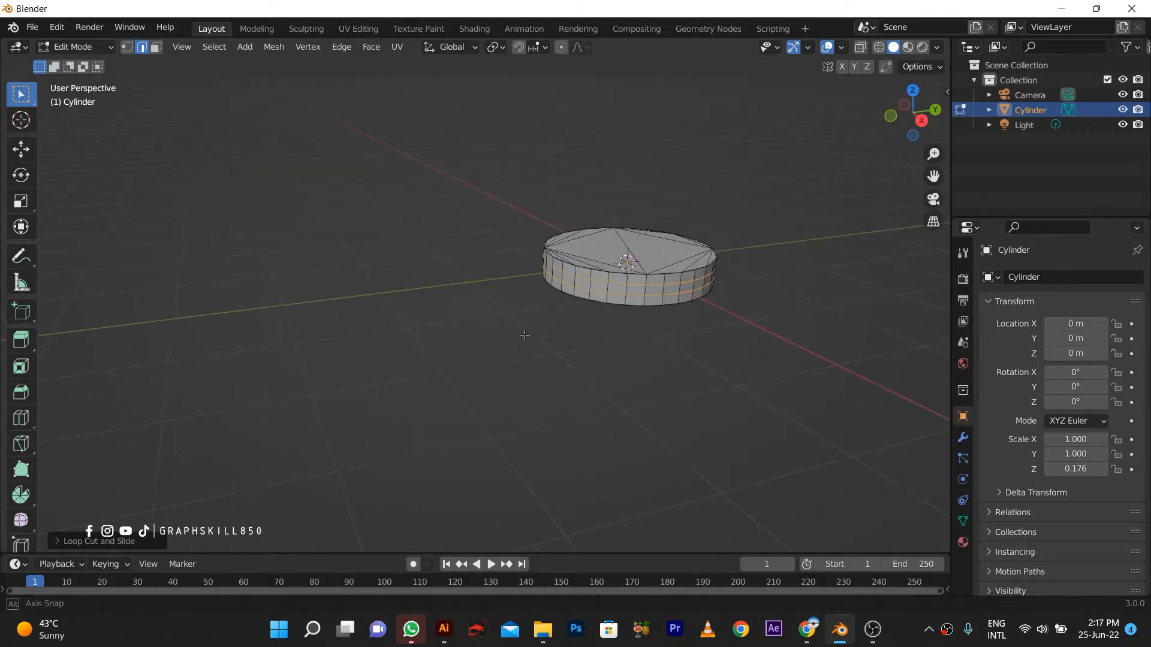
scroll(525, 333, "up", 3)
key("ctrl+z")
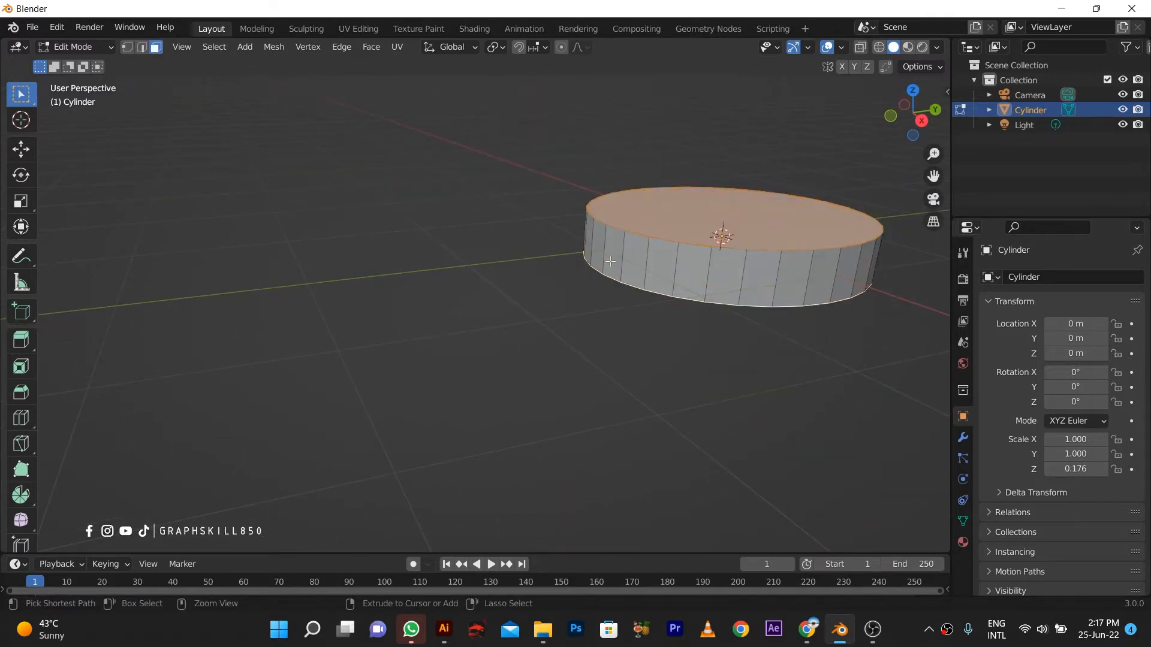
key("Tab")
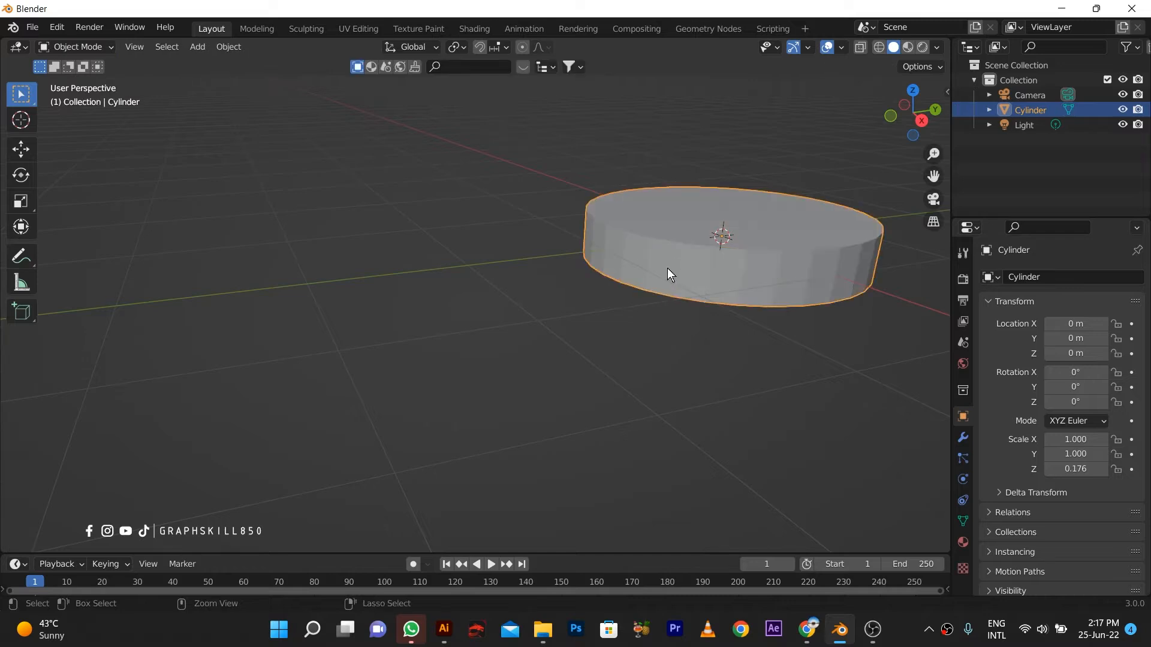
key("Tab")
key("ctrl+r")
scroll(666, 266, "up", 2)
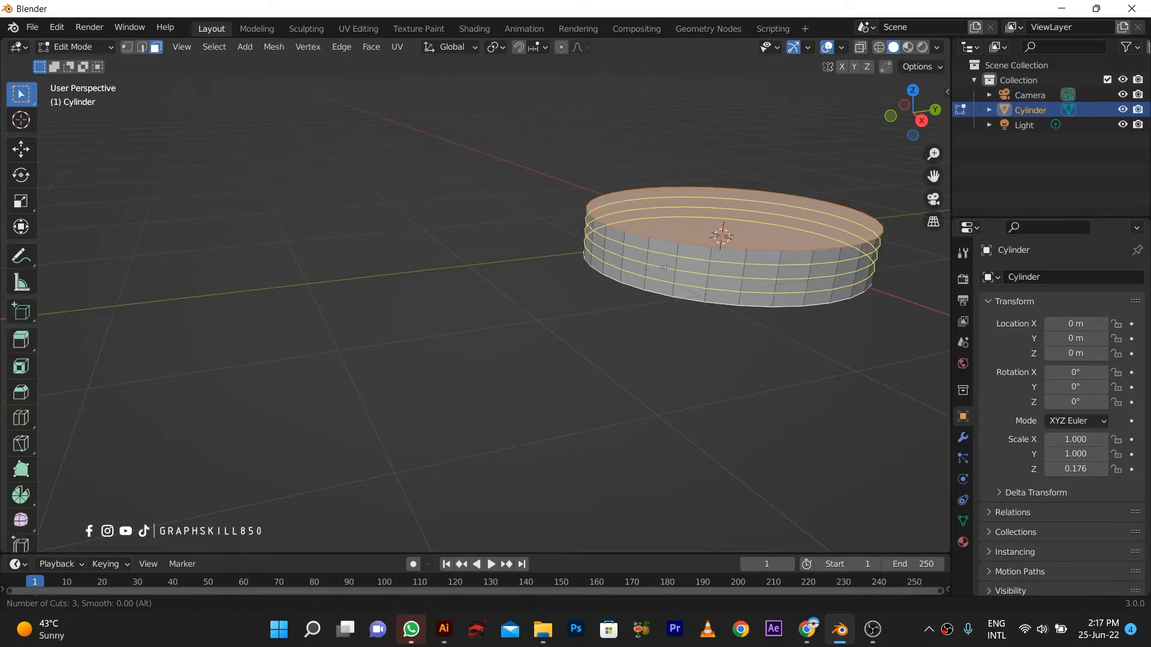
key("Escape")
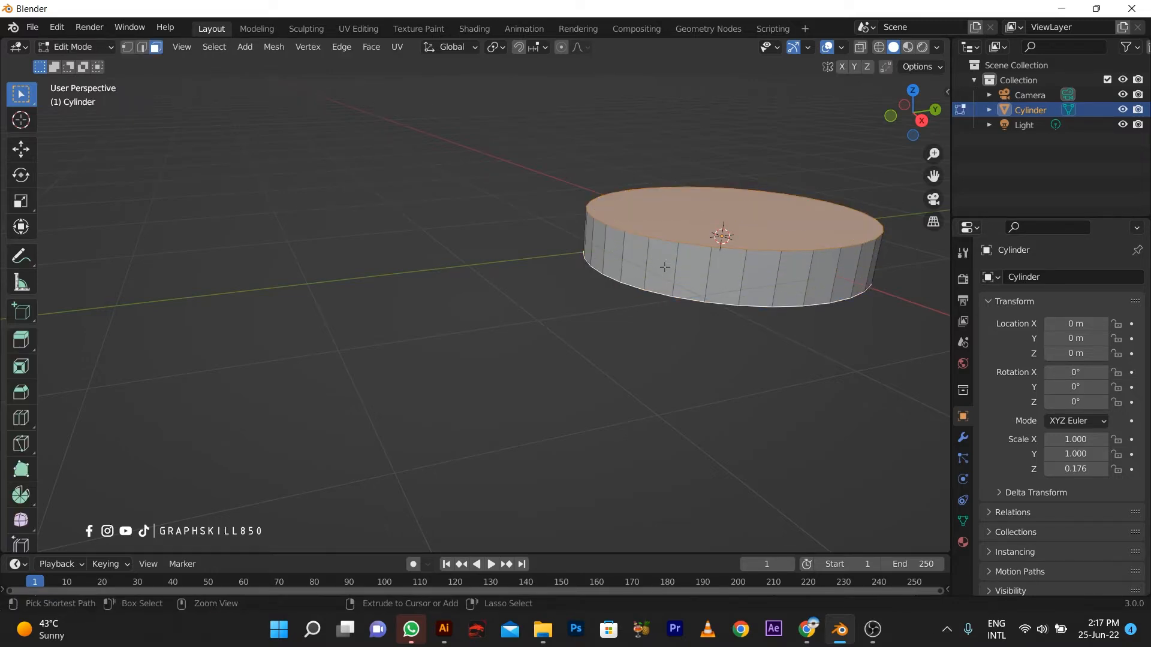
Step: Add two evenly spaced loop cuts around the cylinder's side and select its top and bottom faces
key("ctrl+r")
scroll(665, 268, "up", 1)
left_click(665, 268)
right_click(665, 269)
middle_click_drag(652, 305, 609, 350)
left_click(689, 321)
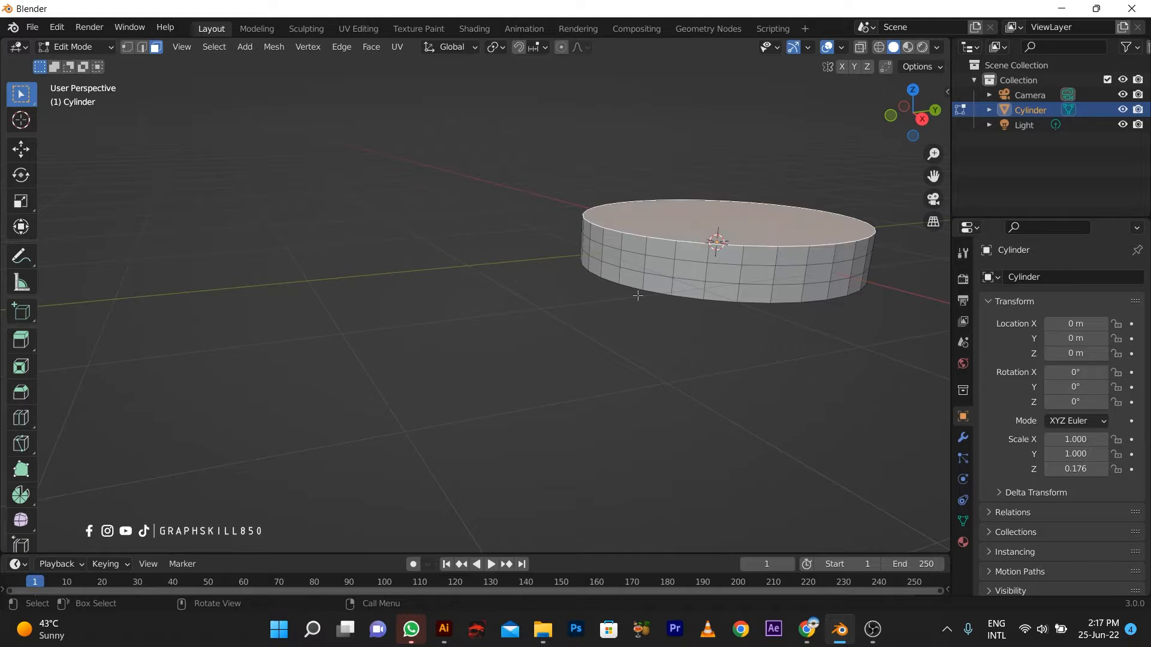
middle_click_drag(714, 239, 541, 412)
left_click(699, 360)
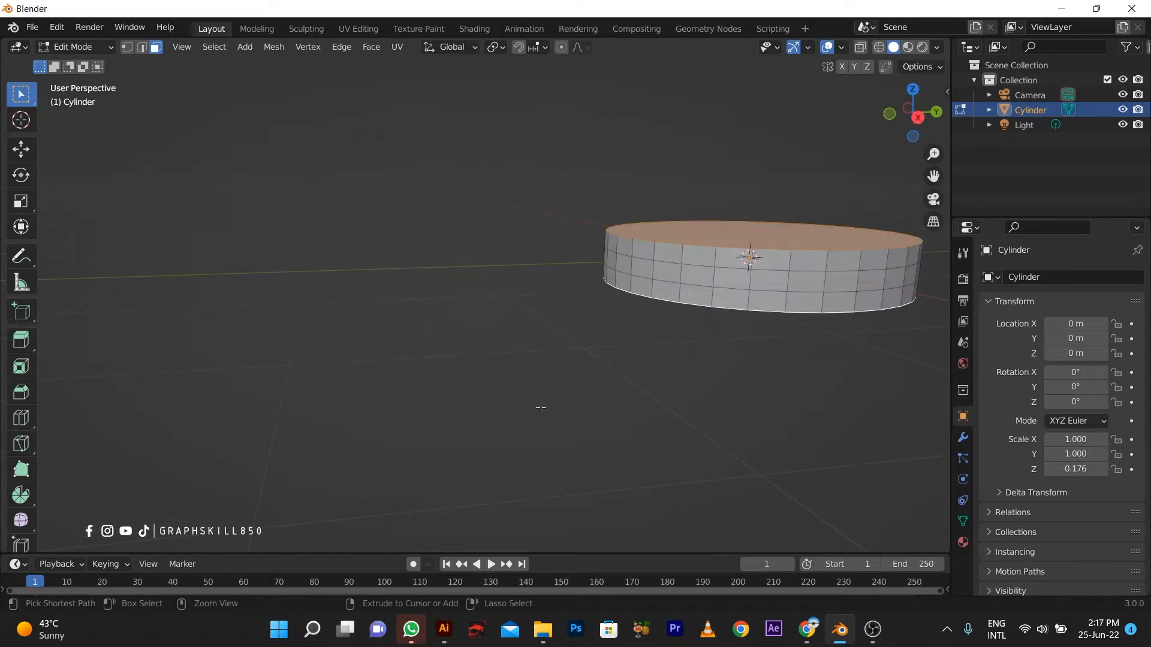
Step: Apply all transforms to the cylinder in Object Mode and return to editing its mesh
key("ctrl+b")
key("Escape")
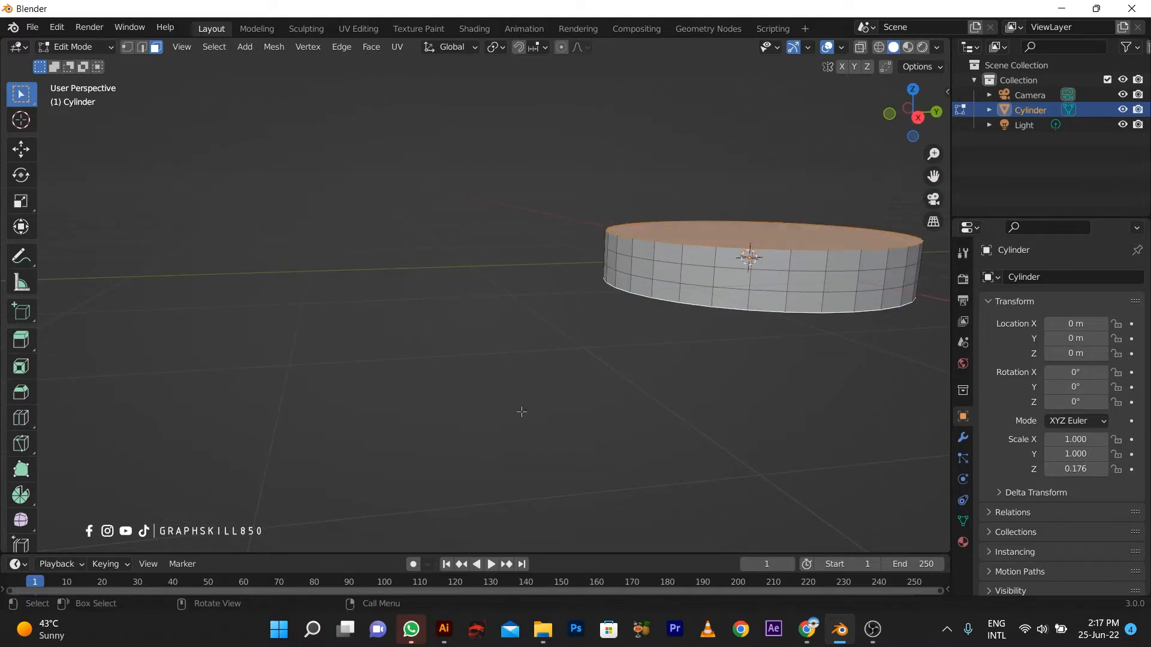
key("Tab")
key("ctrl+a")
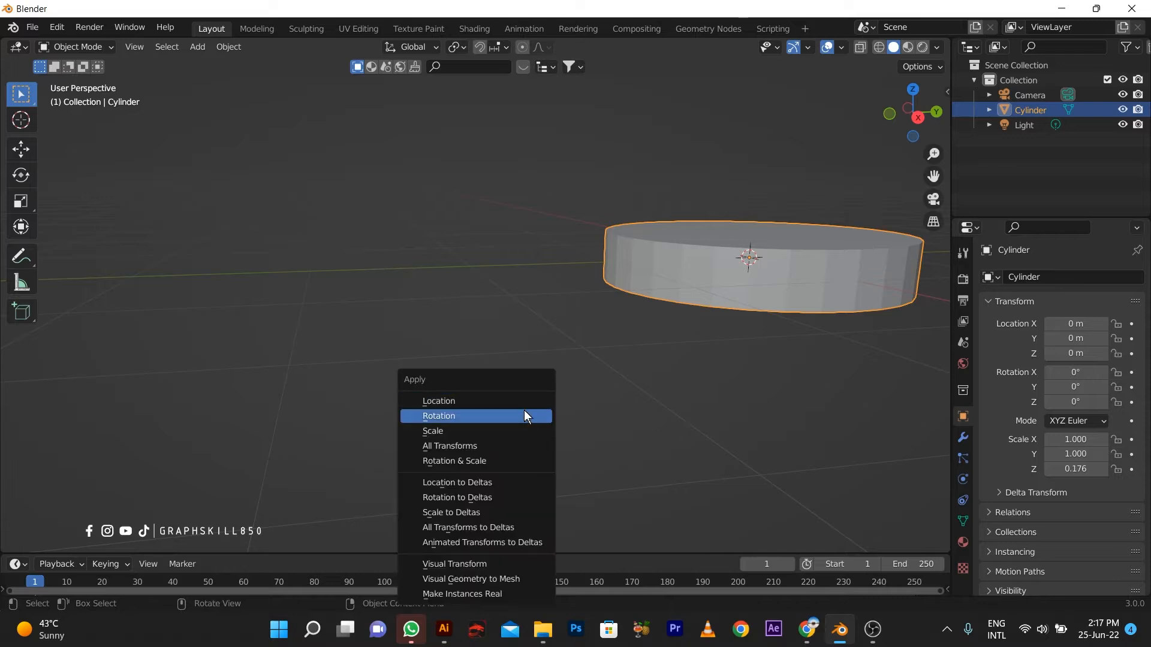
left_click(516, 444)
key("Tab")
Step: Try to bevel the rims of the selected top and bottom faces about 0.15 m wide with 8 segments
key("ctrl+b")
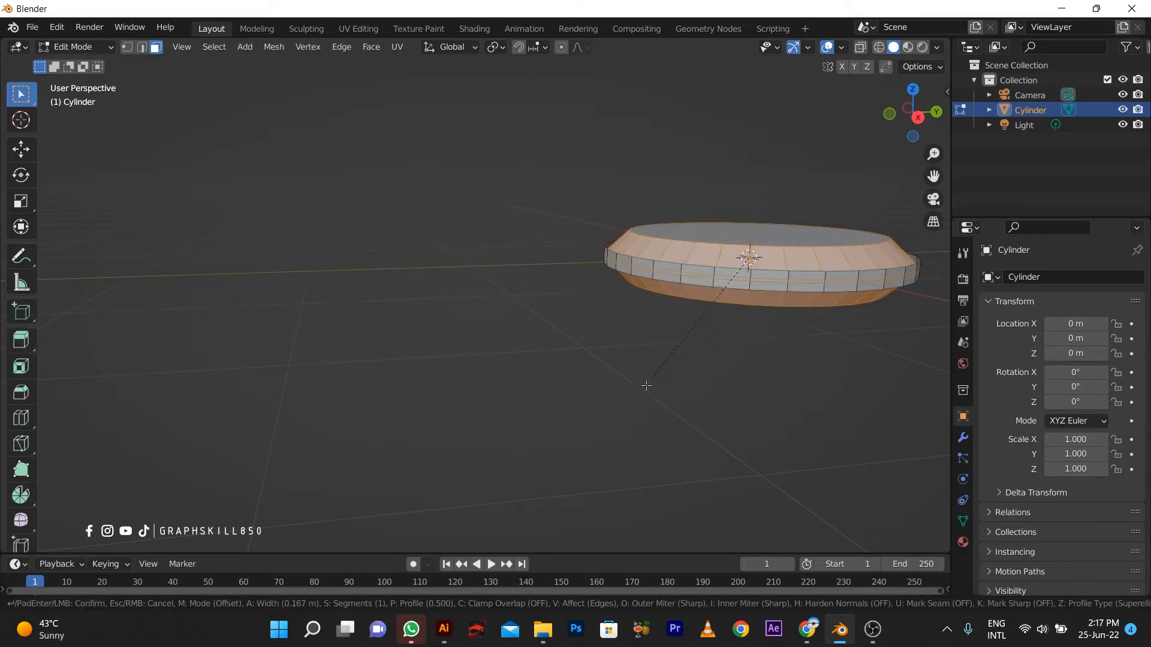
scroll(647, 385, "up", 7)
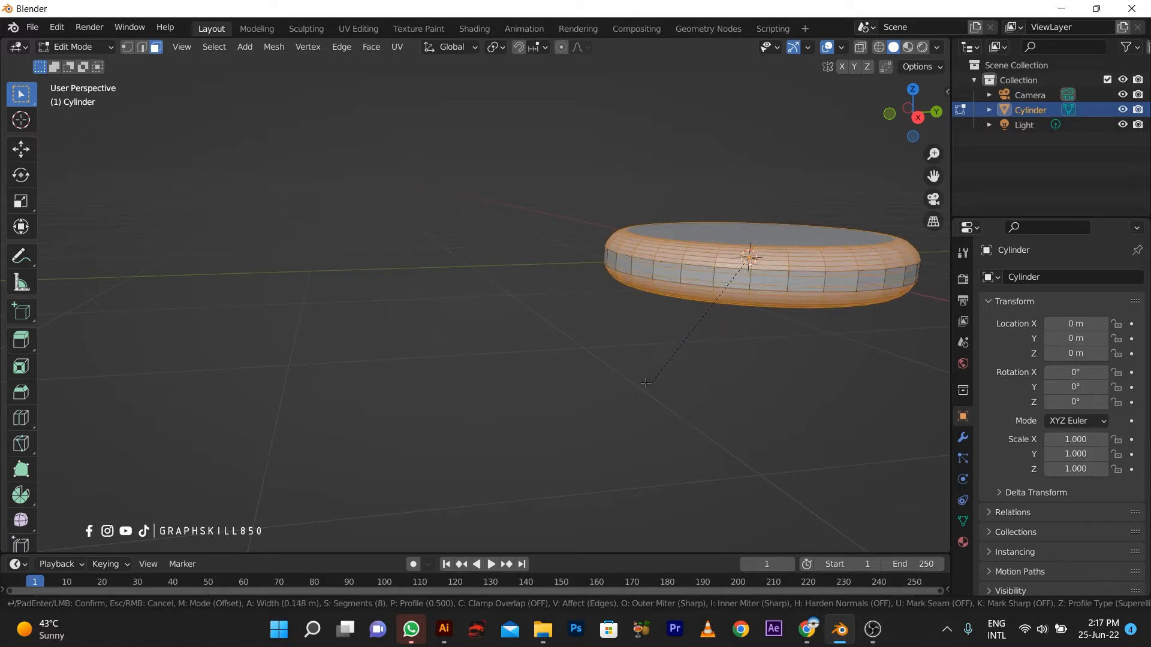
key("Escape")
key("Tab")
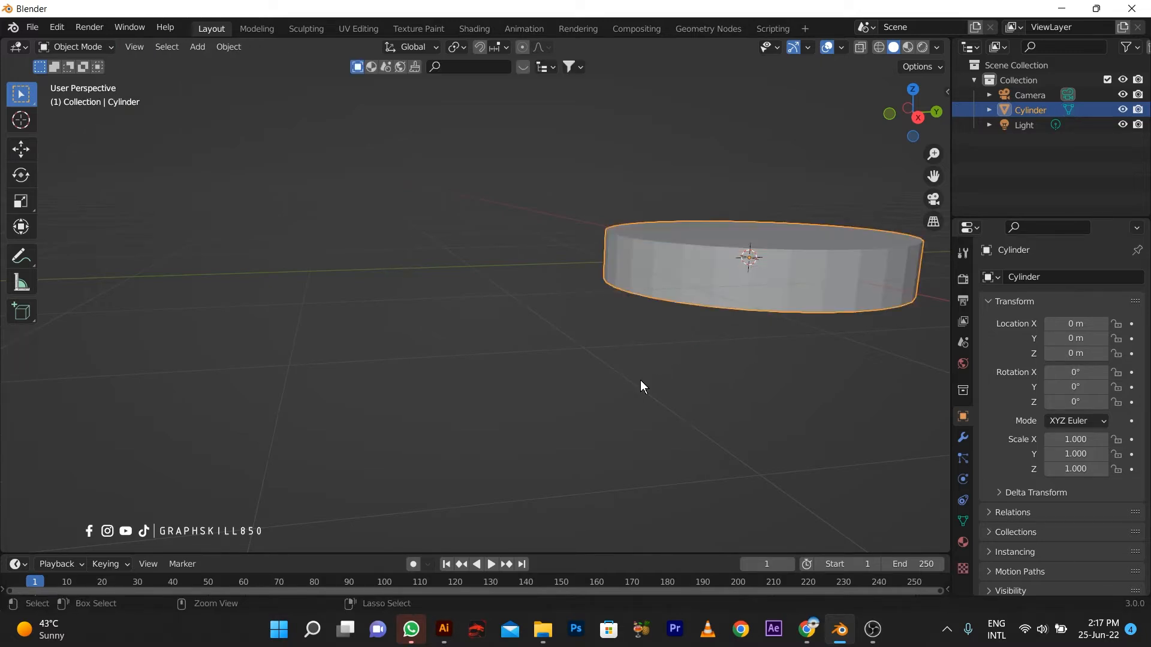
Step: Undo the applied transforms and the two loop cuts on the cylinder's side
key("ctrl+z")
key("ctrl+z")
key("ctrl+z")
key("ctrl+z")
key("ctrl+z")
key("ctrl+z")
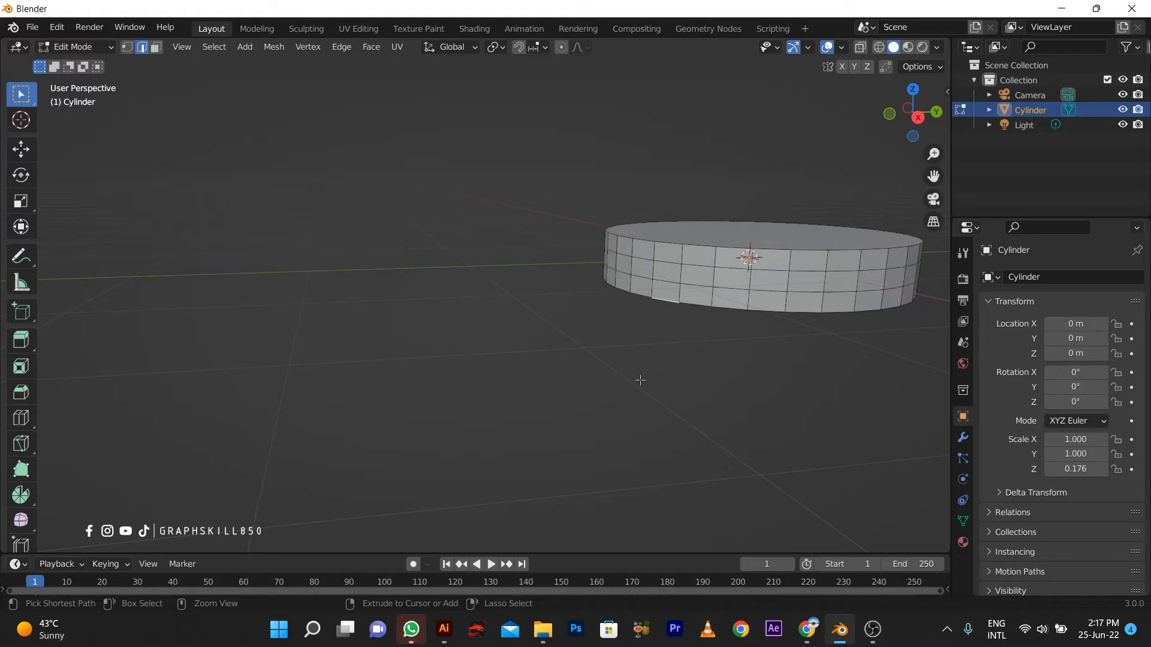
key("ctrl+z")
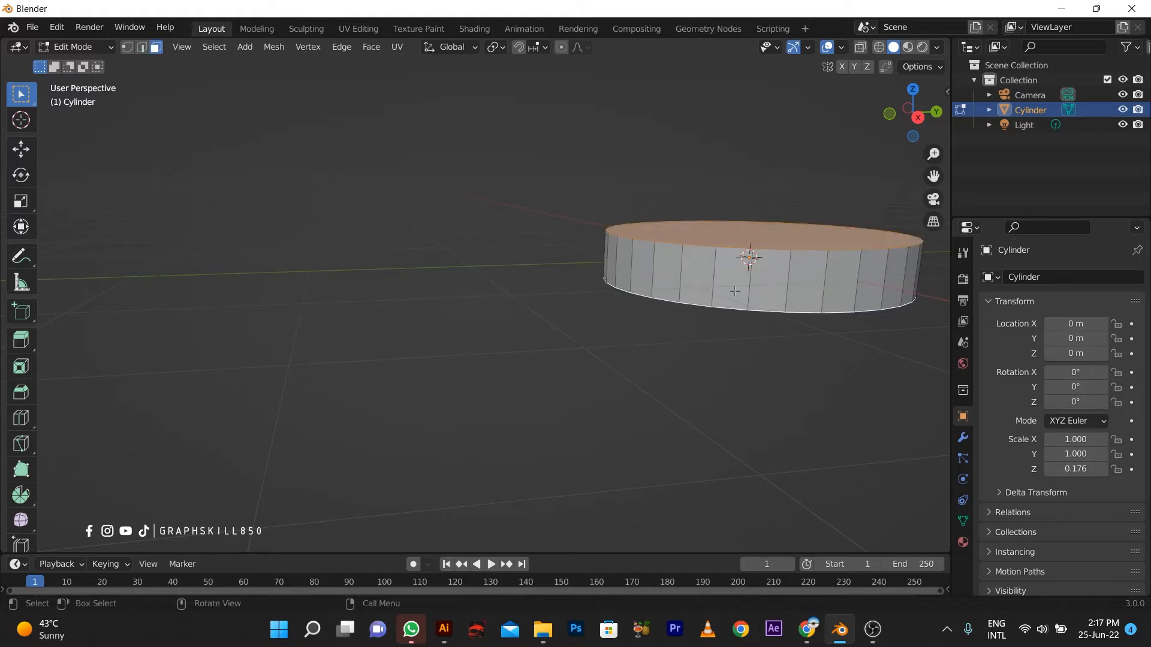
Step: Add a single loop cut around the middle of the cylinder's side and select its top and bottom faces
key("ctrl+shift+z")
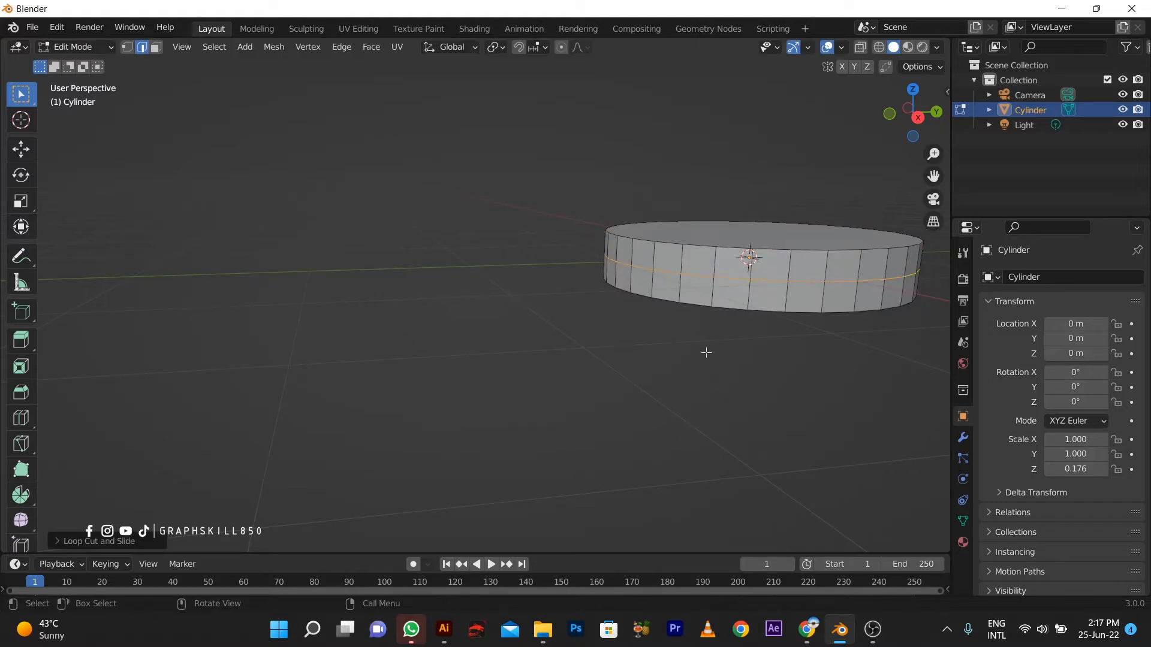
left_click(681, 216)
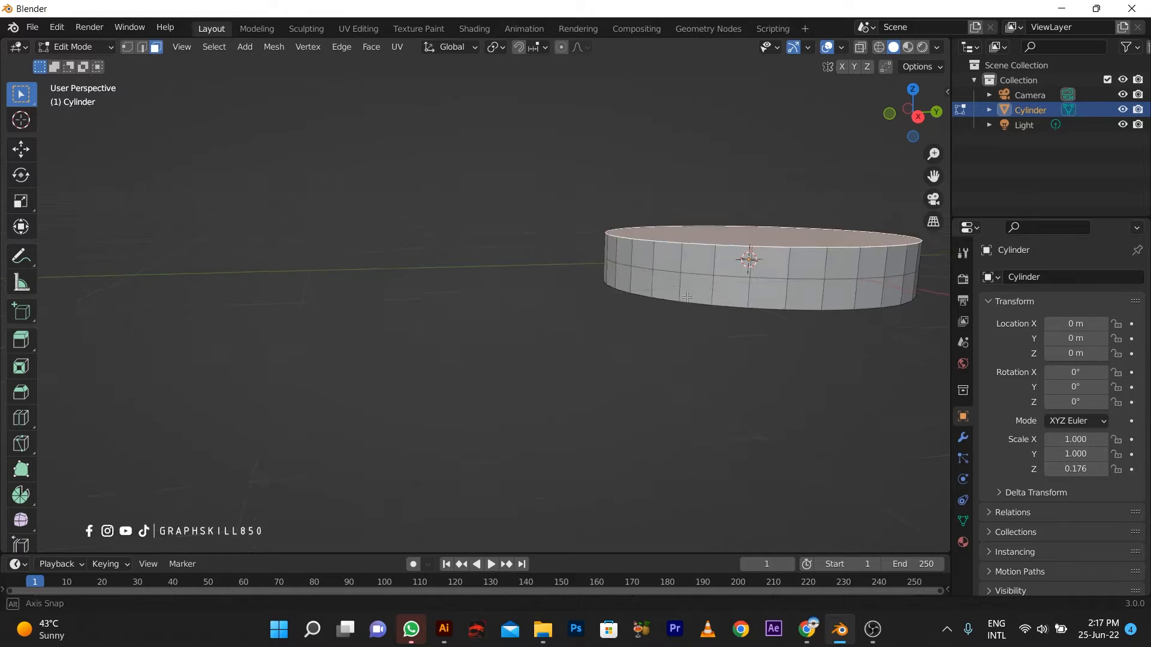
middle_click_drag(681, 216, 552, 360)
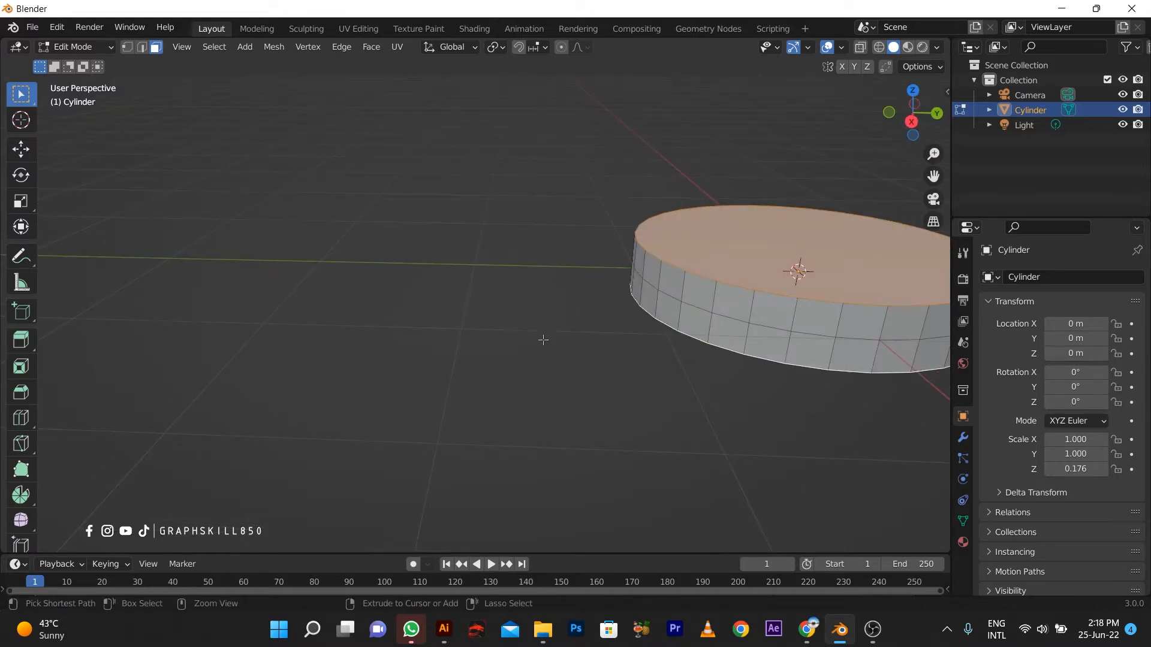
Step: Apply all transforms to the cylinder so its scale is 1, and return to editing its mesh
key("ctrl+b")
key("Escape")
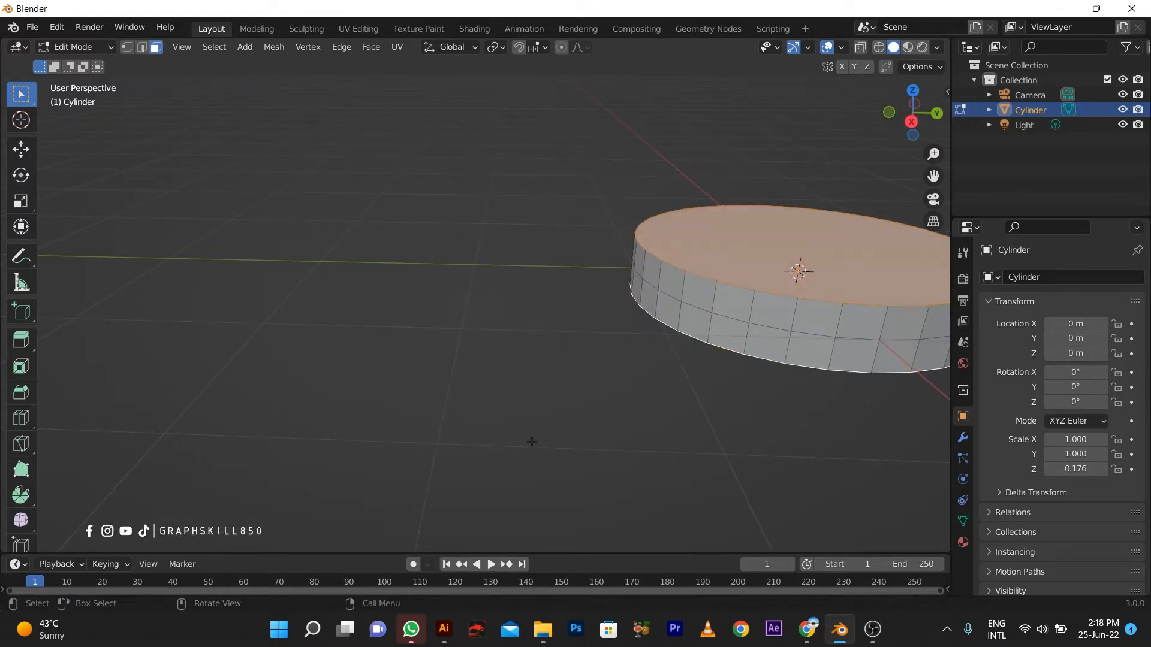
key("Tab")
key("ctrl+a")
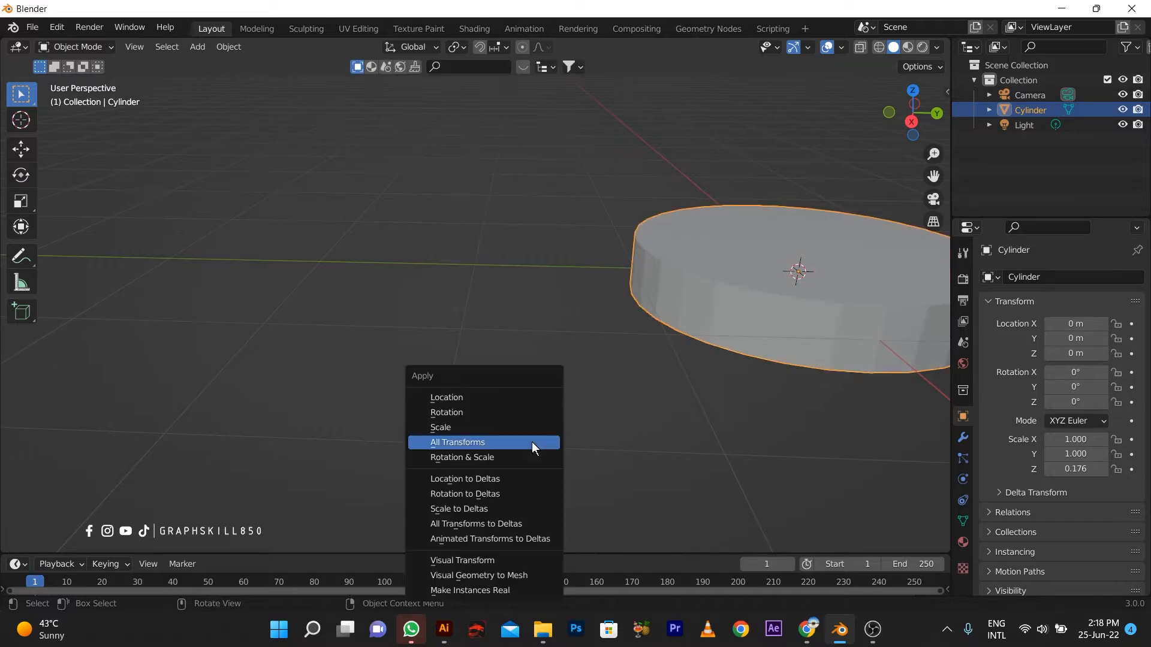
left_click(531, 441)
key("Tab")
Step: Bevel the rims of the top and bottom faces with 9 segments to round the disc's edge, and leave Edit Mode
middle_click_drag(670, 399, 480, 372, "shift")
key("ctrl+b")
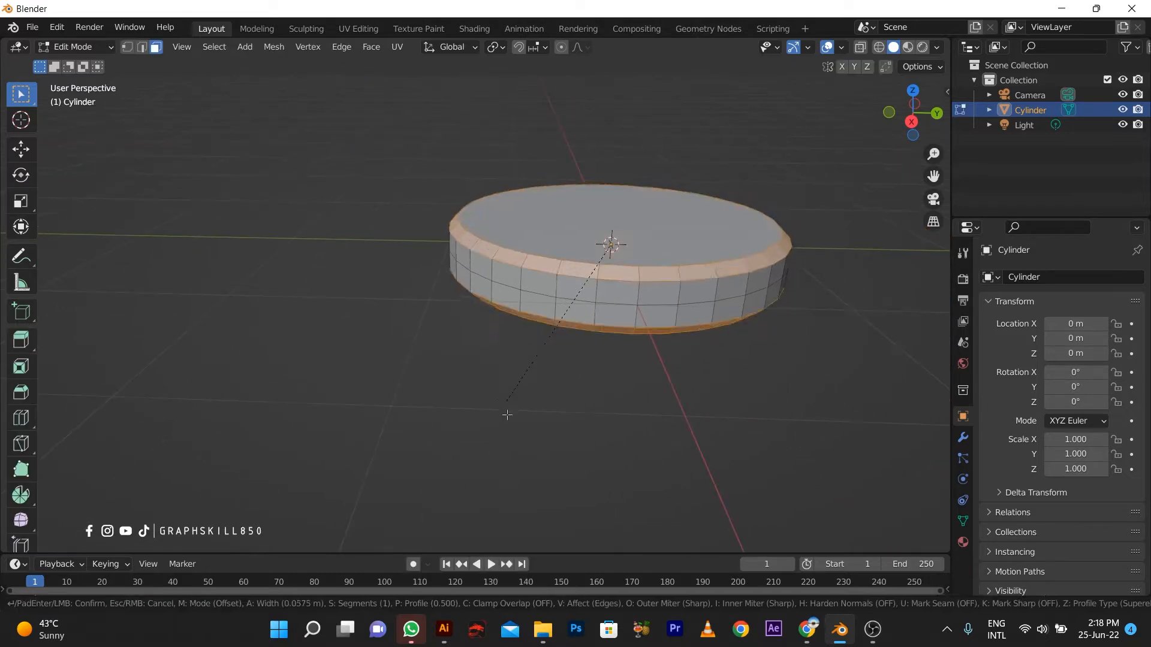
scroll(510, 421, "up", 5)
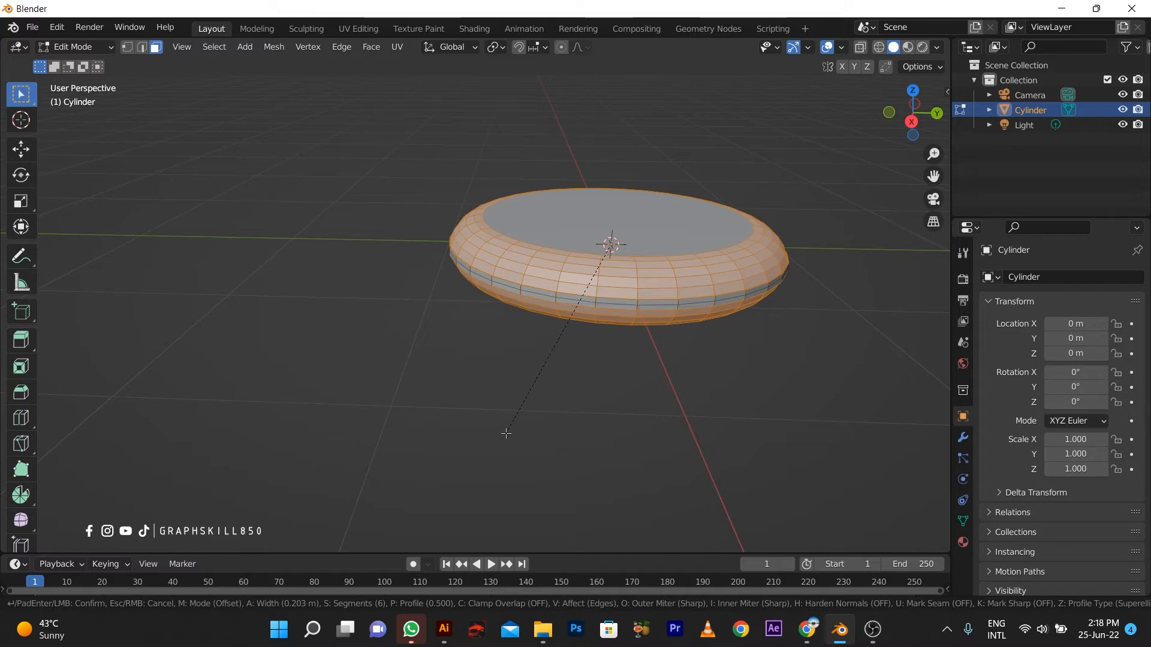
scroll(506, 433, "up", 3)
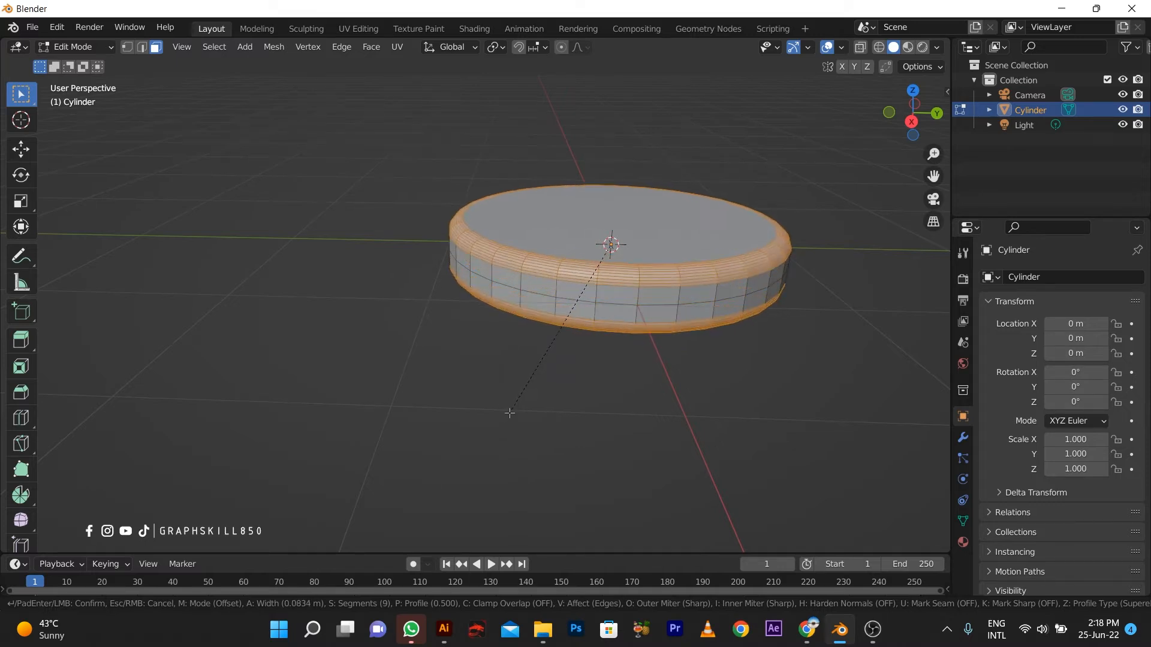
left_click(509, 429)
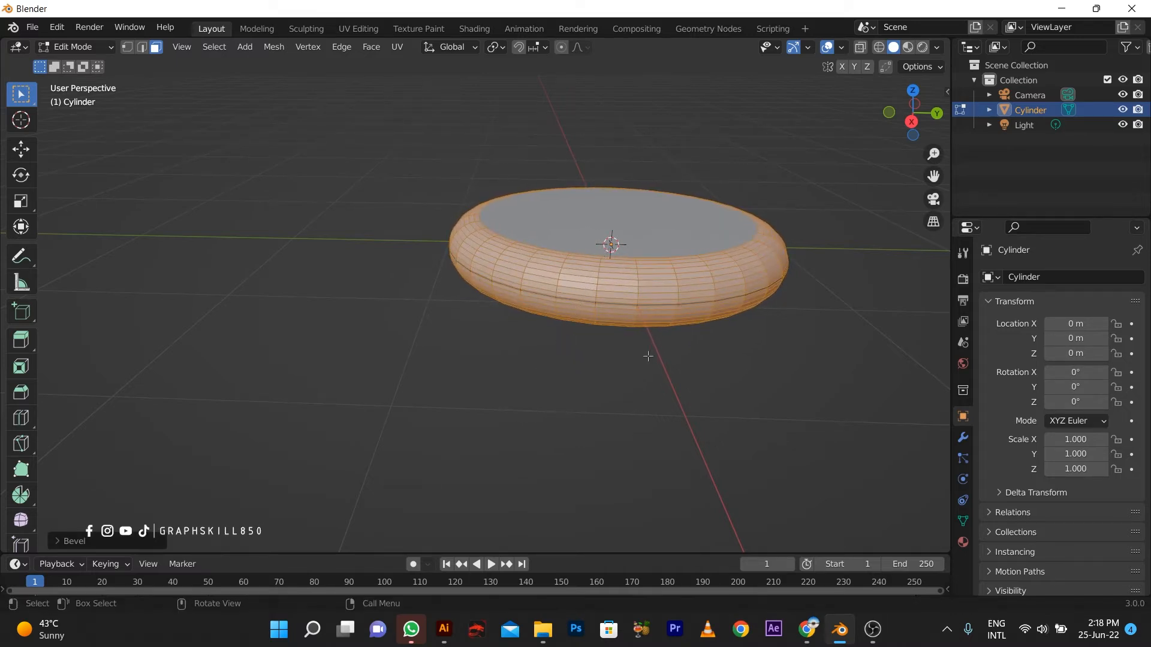
key("Tab")
Step: Rotate the rounded disc -90° about the X axis so it stands upright
middle_click_drag(654, 356, 521, 358)
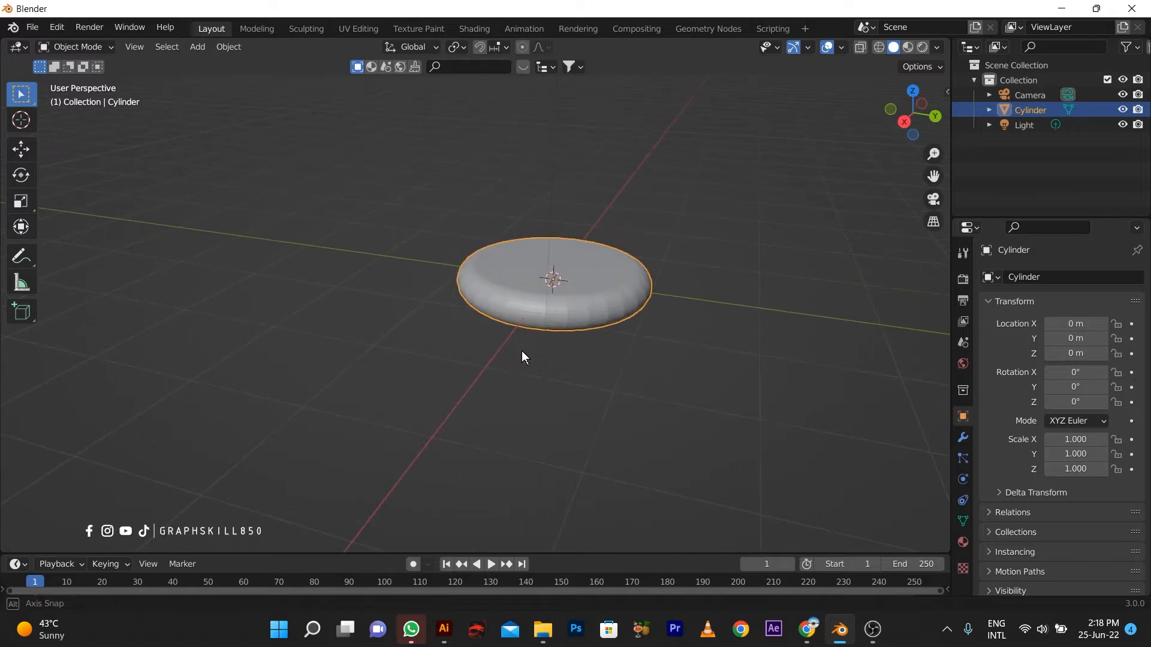
left_click(20, 155)
left_click(20, 175)
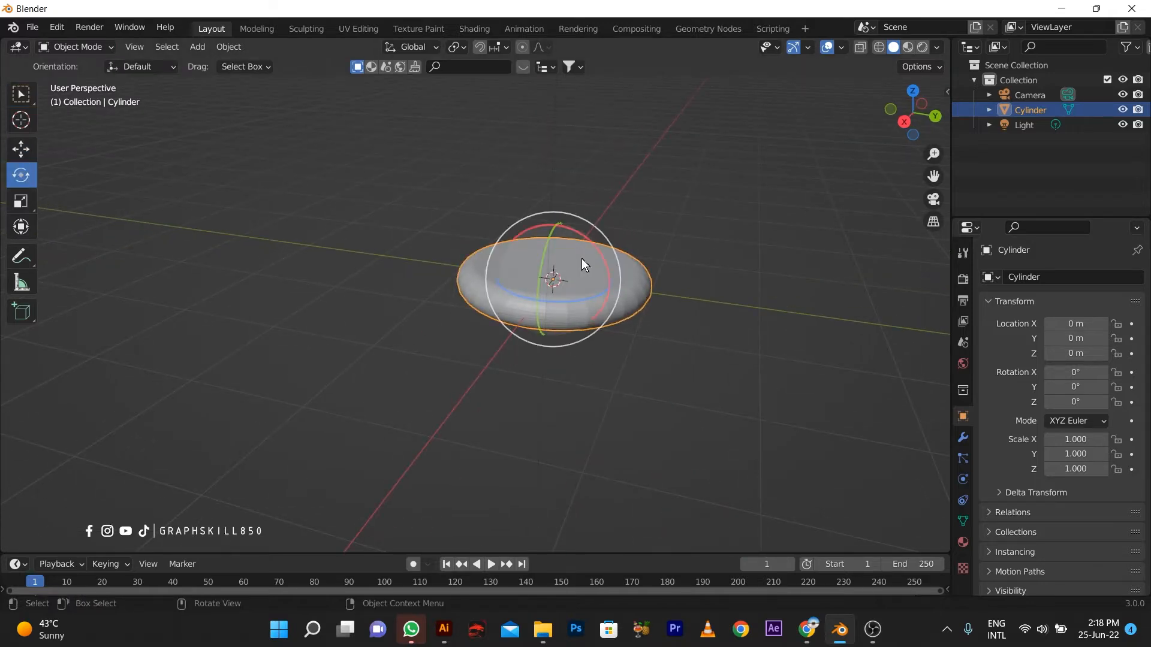
left_click_drag(601, 261, 576, 344)
mouse_move(498, 350)
middle_mouse_down()
mouse_move(534, 338)
mouse_move(491, 332)
middle_mouse_up()
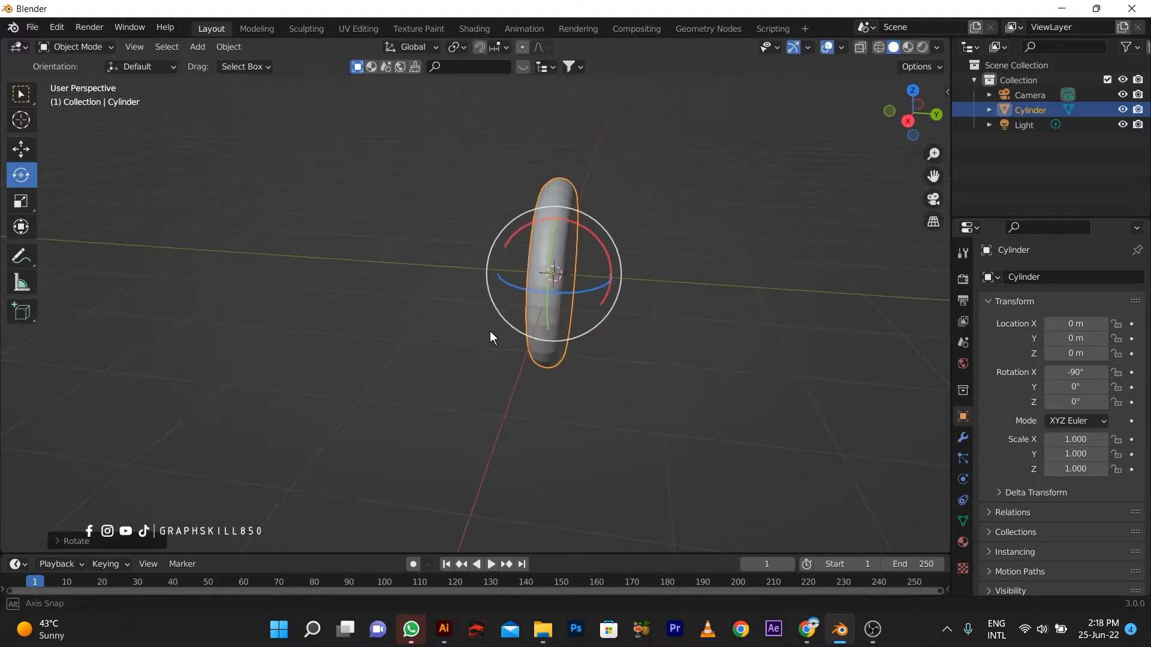
Step: Duplicate the upright disc by copy and paste and move the copy outward along the Y axis
left_click(20, 149)
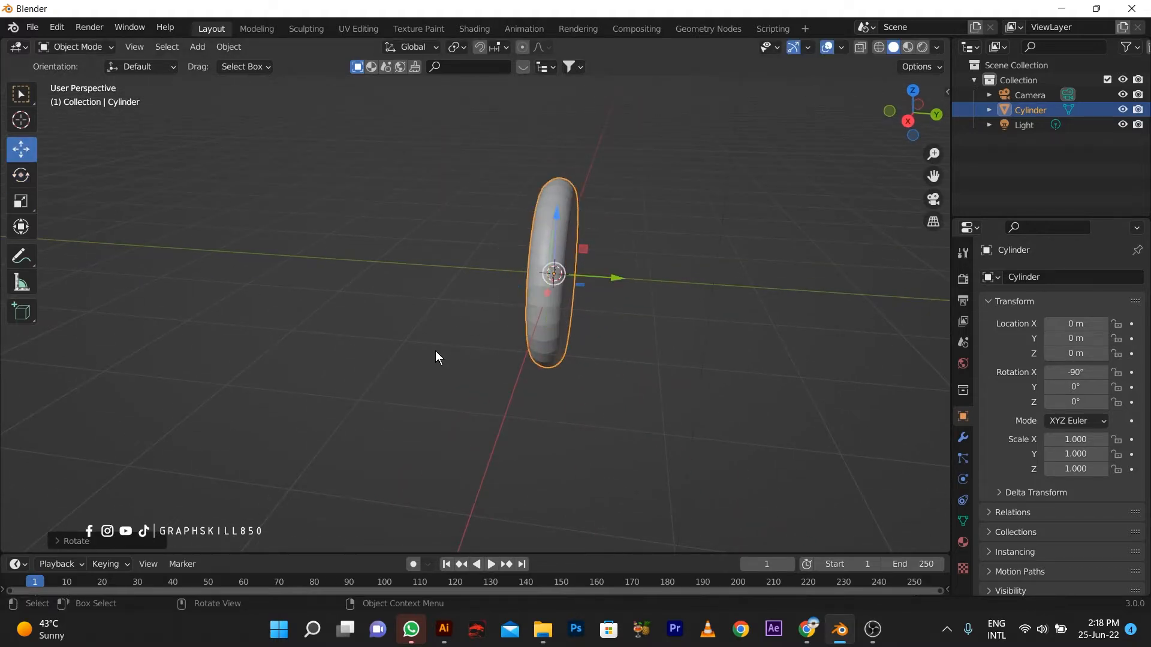
key("ctrl+v")
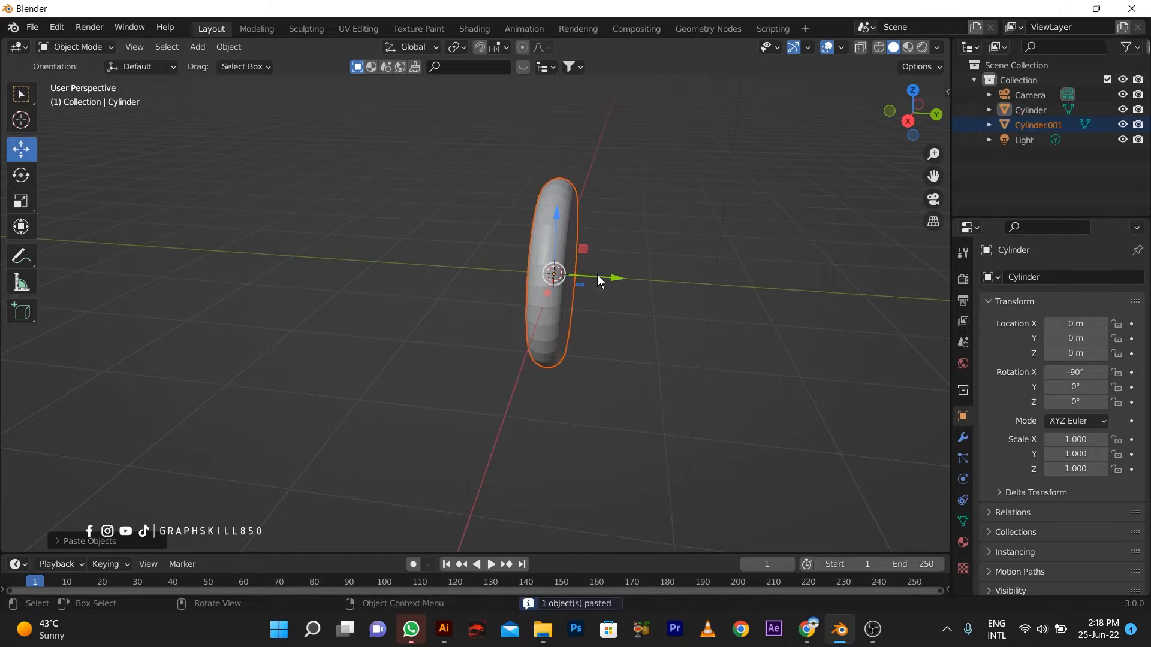
key("g")
left_click(628, 276)
Step: Scale the copied disc down uniformly to form a smaller second plate on the first one
middle_click_drag(628, 276, 505, 393)
key("s")
left_click(540, 354)
key("s")
left_click(437, 383)
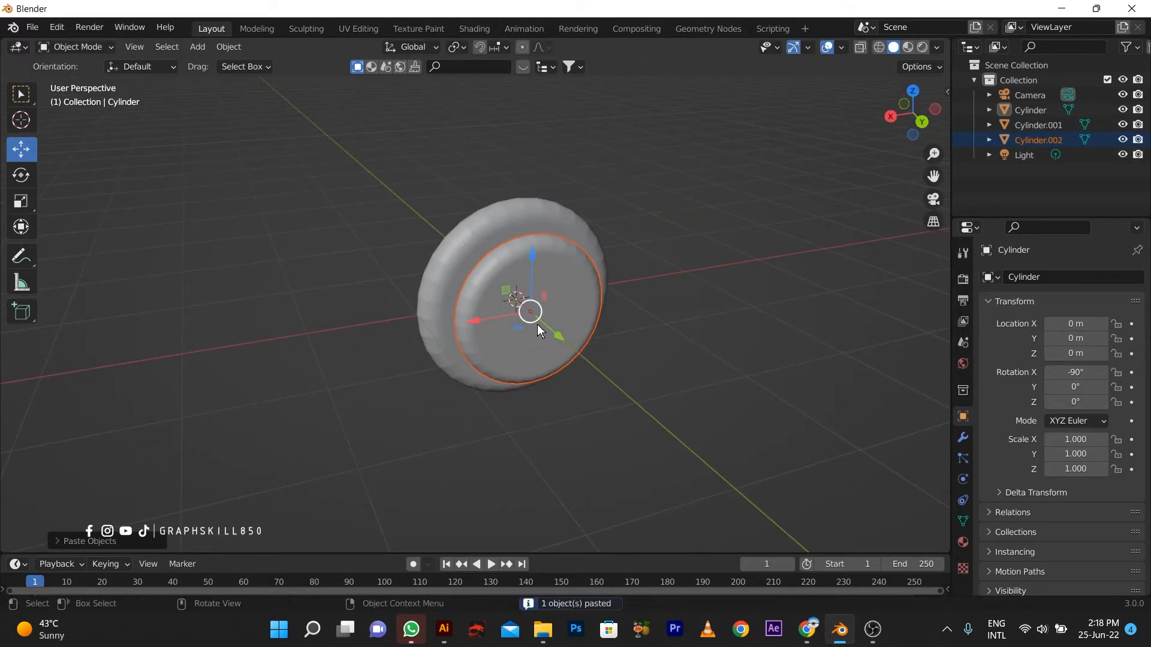
Step: Move the pasted third disc outward along the Y axis and scale it down uniformly to about 0.57
key("g")
left_click(553, 339)
key("s")
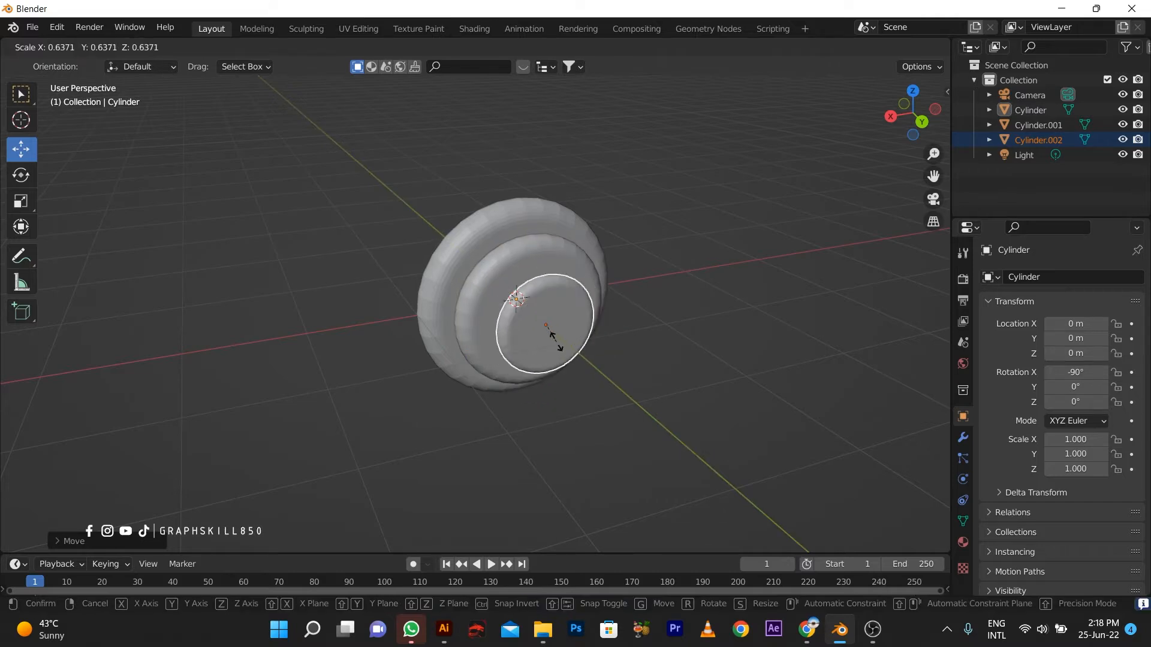
left_click(560, 343)
middle_click_drag(560, 343, 579, 402)
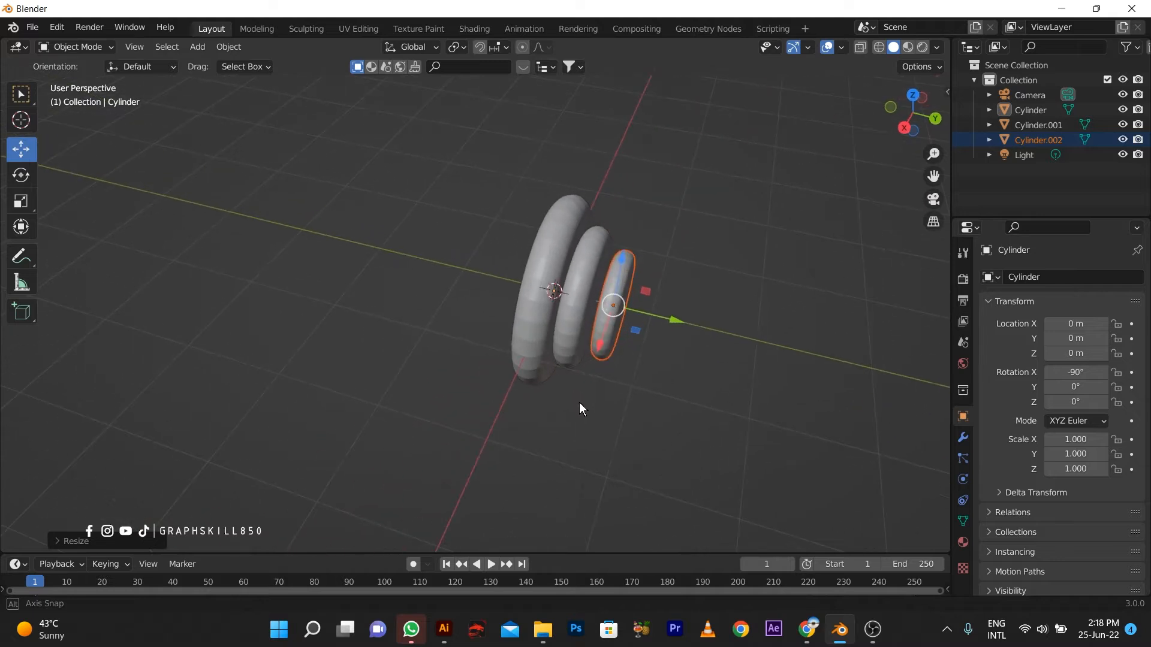
Step: In top view, move the smallest disc along Y to about 0.533 m so it rests against the middle disc
key("KP_7")
middle_click_drag(471, 203, 459, 307, "shift")
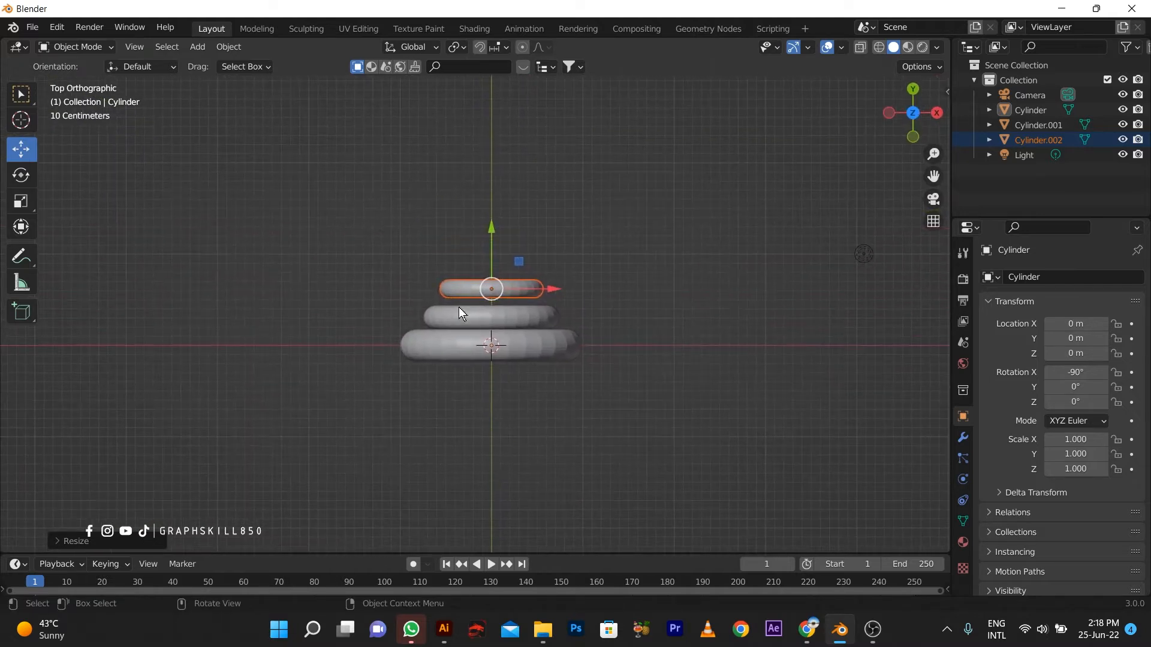
scroll(461, 324, "up", 4)
left_click(466, 339)
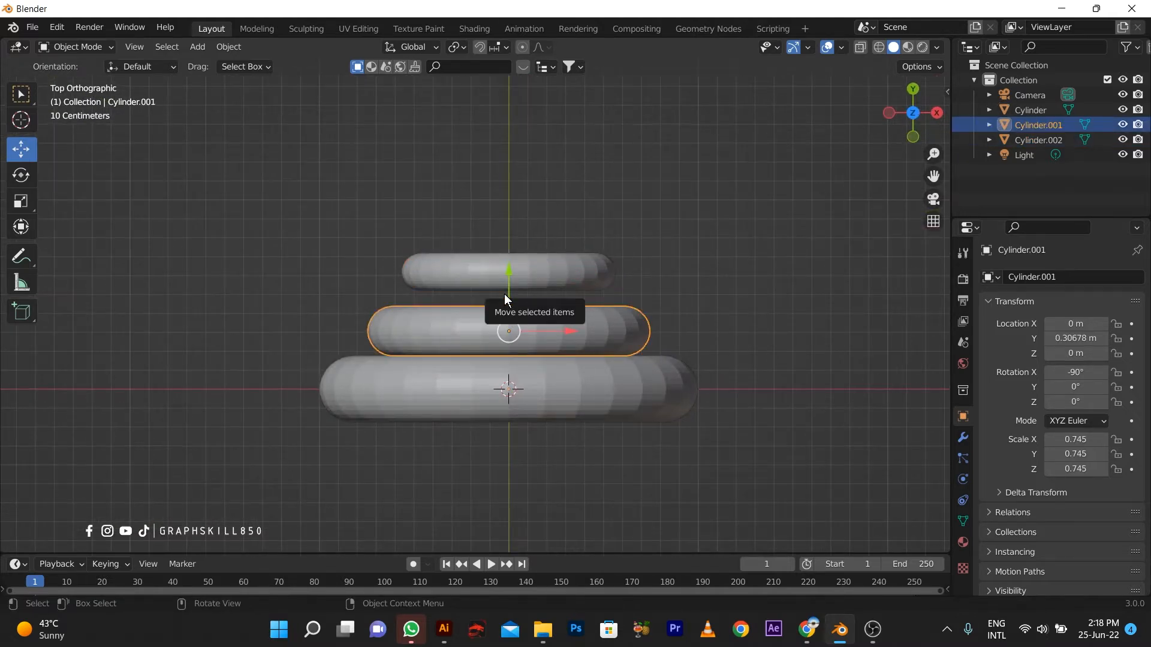
scroll(505, 293, "up", 3)
left_click(538, 237)
left_click_drag(539, 234, 544, 274)
Step: Apply smooth shading to the large, middle and small discs
scroll(544, 275, "down", 5)
middle_click_drag(551, 291, 419, 247)
scroll(419, 247, "up", 3)
left_click(357, 218)
right_click(358, 218)
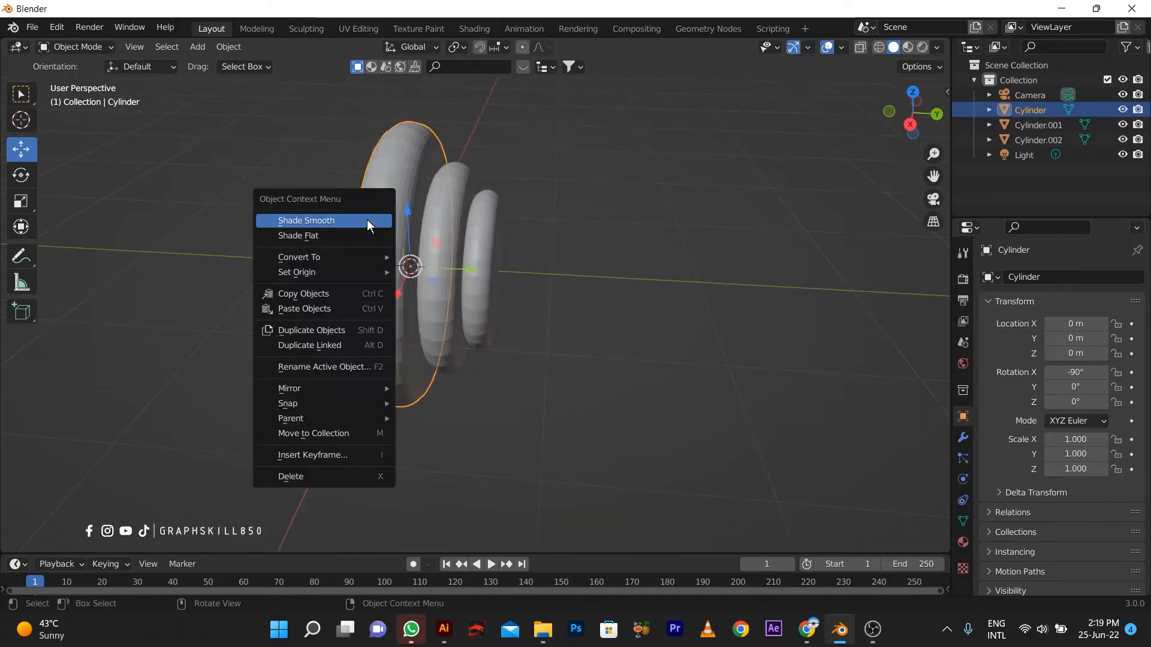
left_click(366, 220)
left_click(439, 223)
right_click(440, 223)
left_click(438, 222)
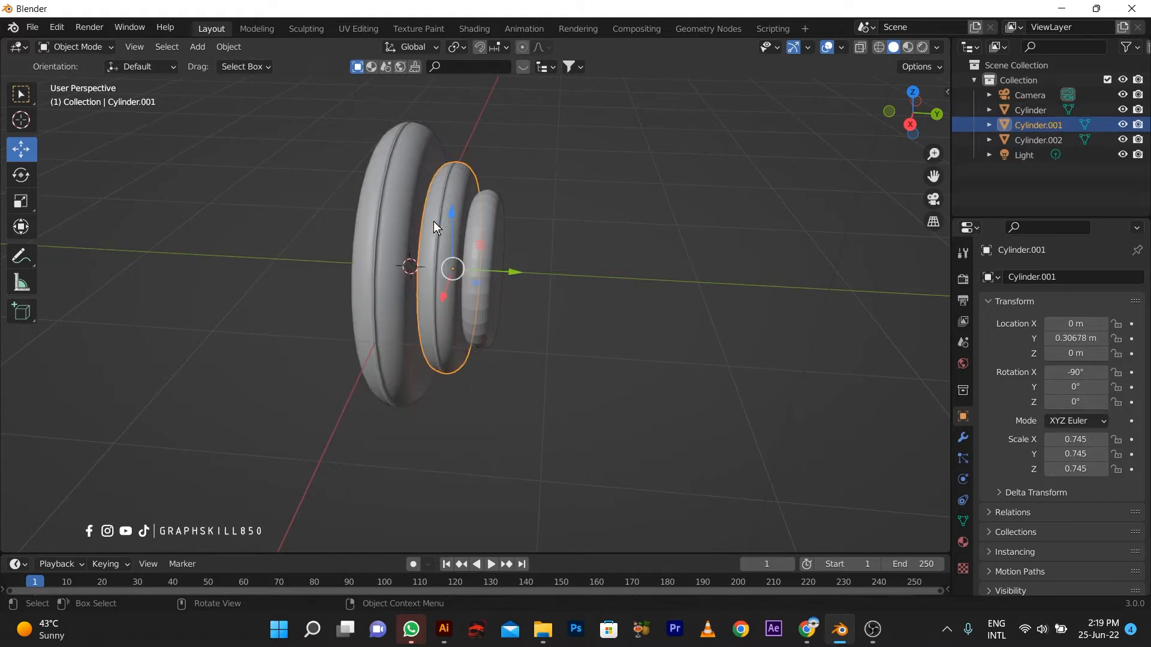
left_click(484, 227)
right_click(484, 227)
left_click(472, 226)
Step: Enable Auto Smooth at 30° in the mesh normals settings of all three discs
middle_click_drag(472, 226, 334, 262)
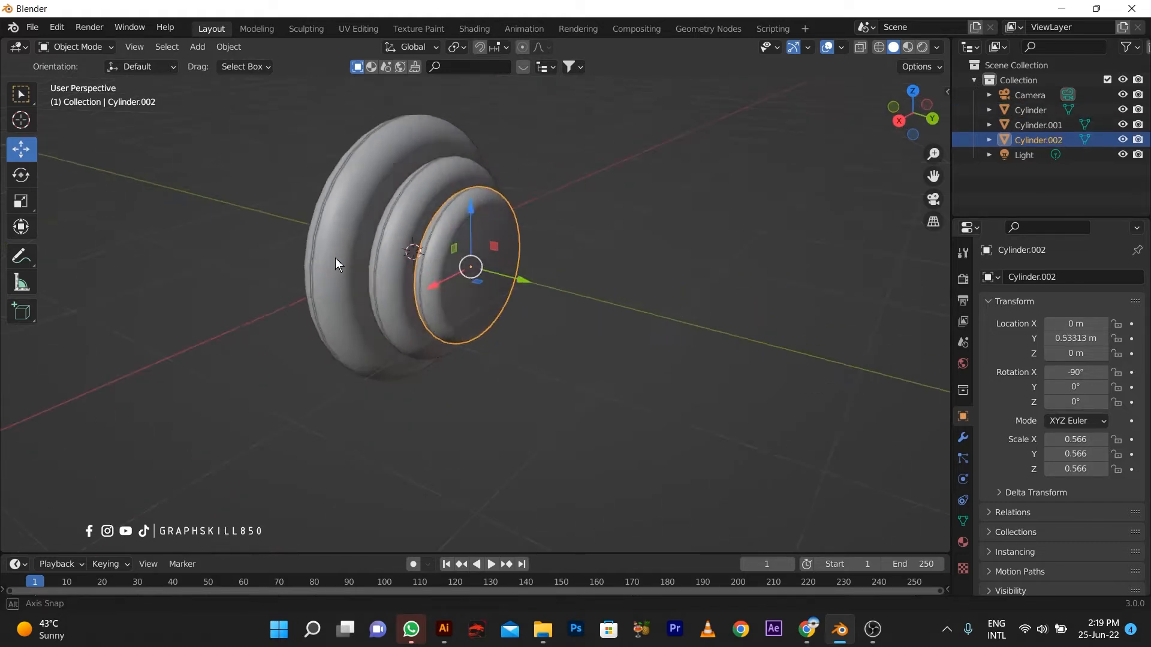
left_click(345, 228)
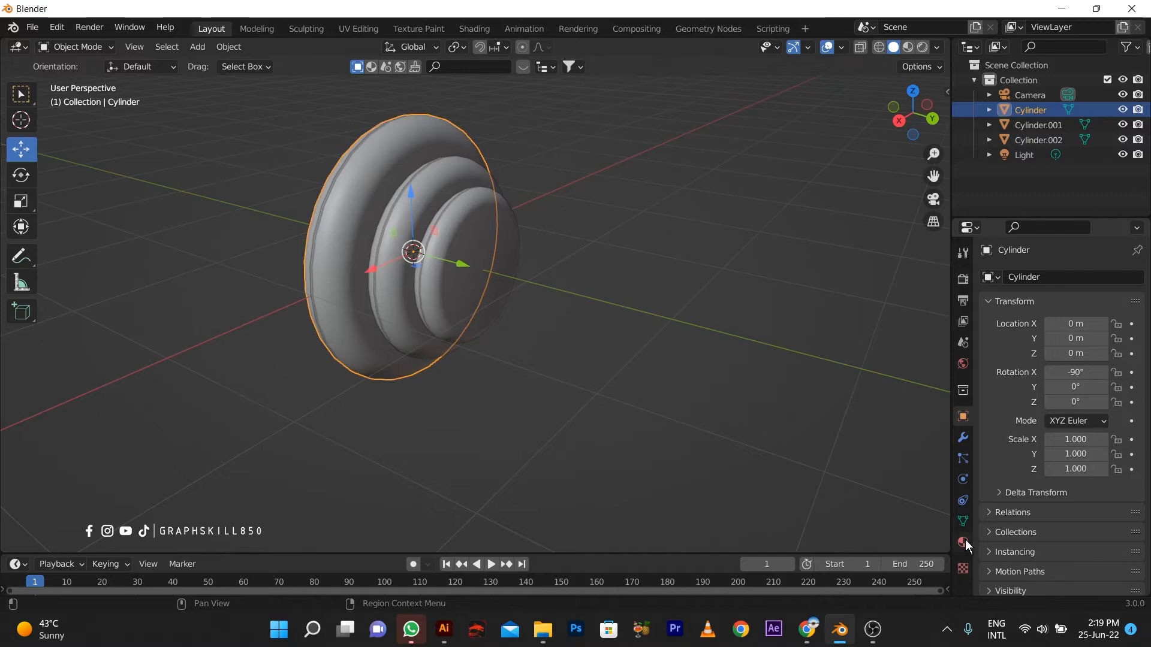
left_click(965, 501)
left_click(964, 521)
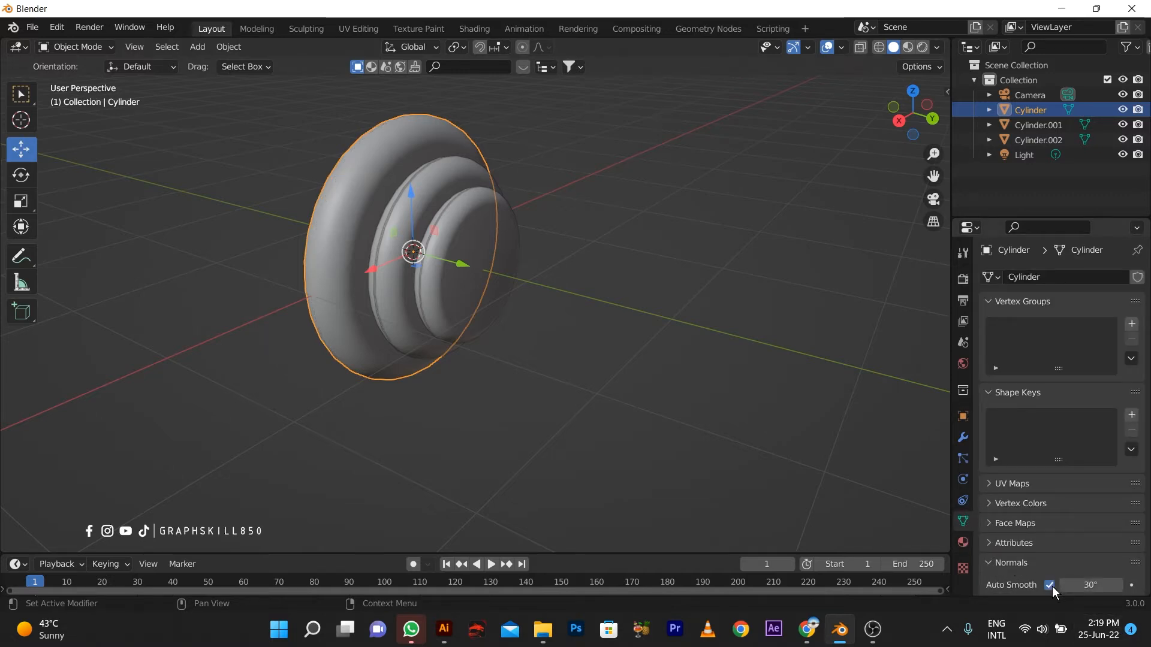
middle_click_drag(483, 389, 505, 386)
left_click(408, 222)
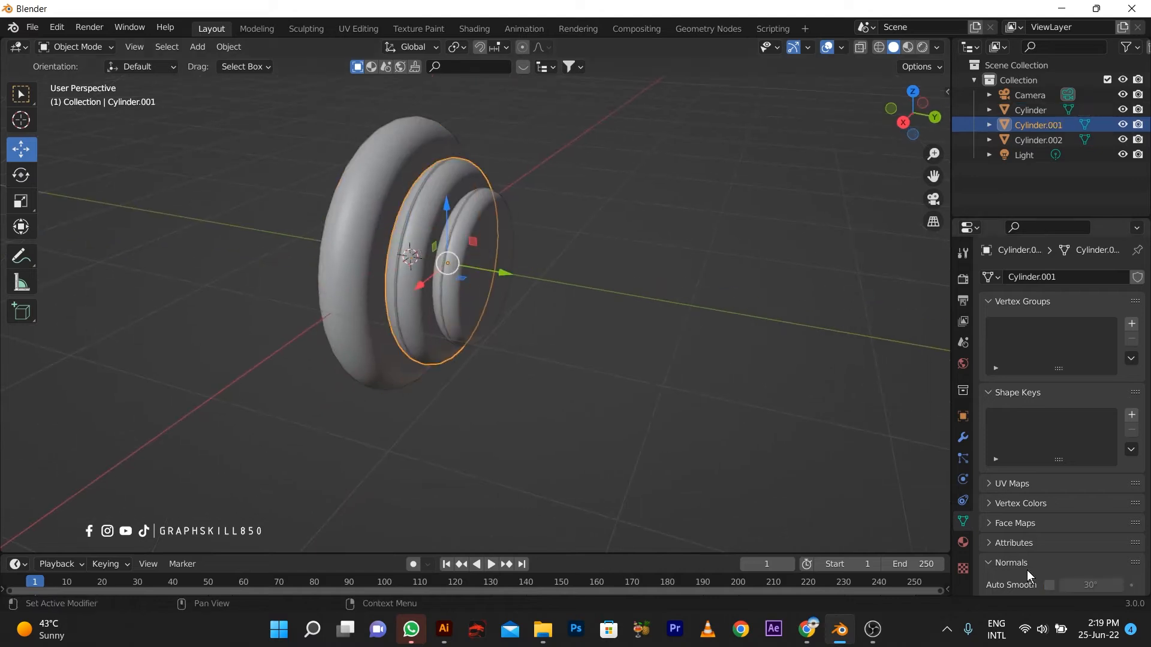
left_click(1049, 586)
left_click(452, 277)
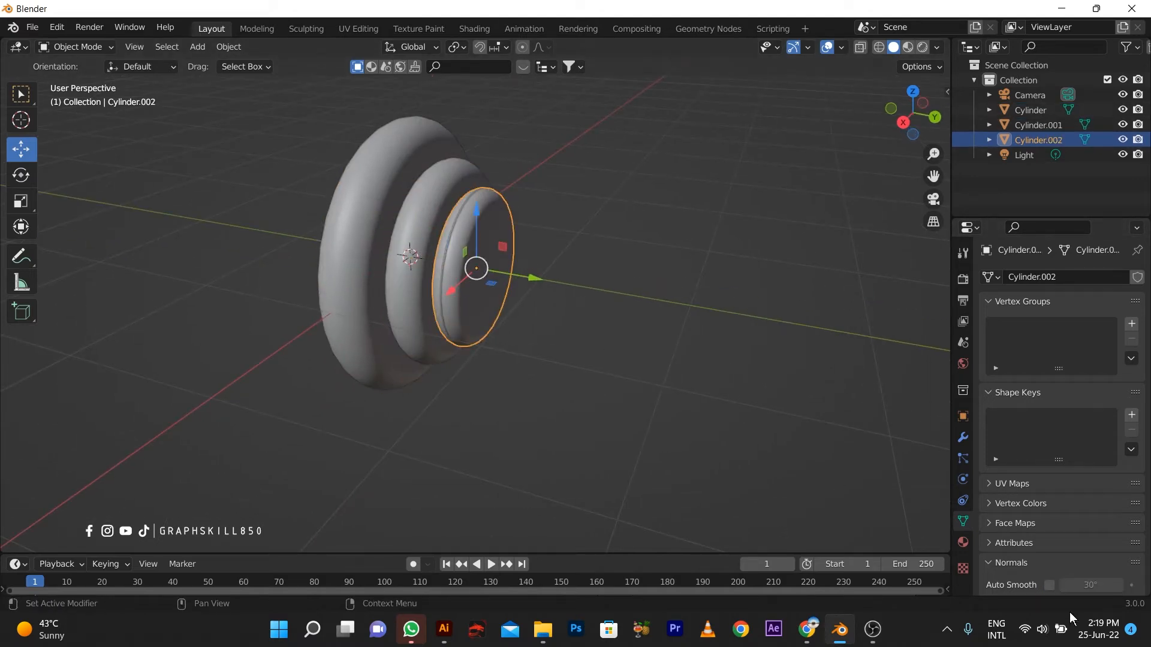
left_click(1050, 586)
Step: Select the flat outer face on the back of the largest disc in Edit Mode and return to Object Mode
middle_click_drag(606, 360, 478, 264)
left_click(548, 282)
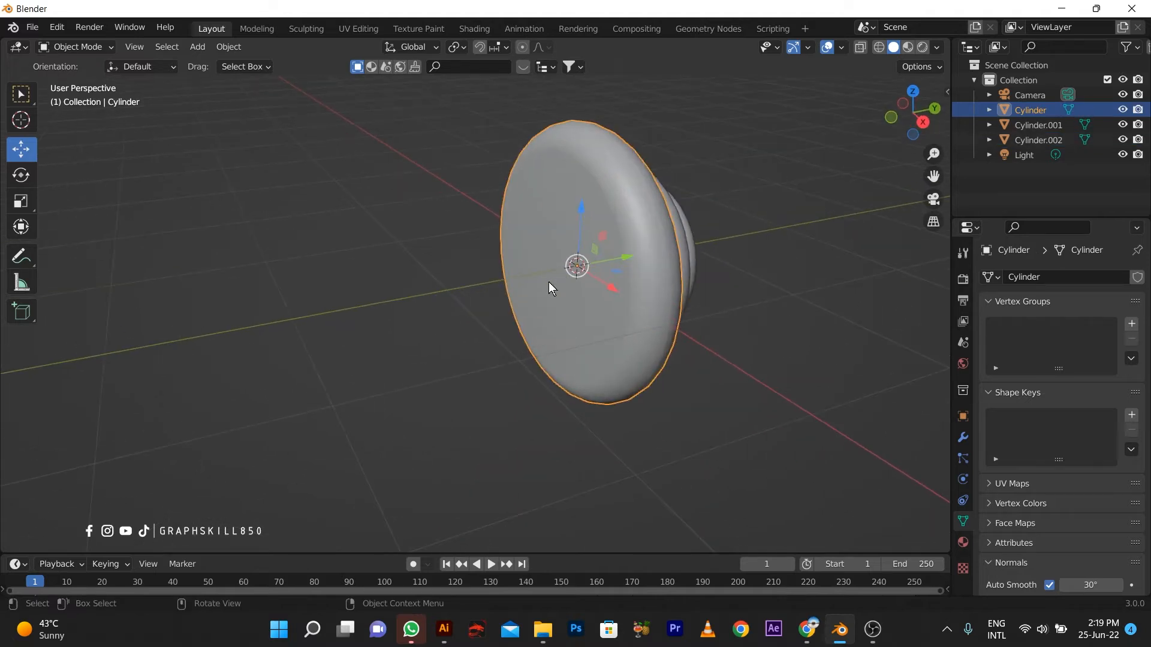
key("Tab")
left_click(598, 285)
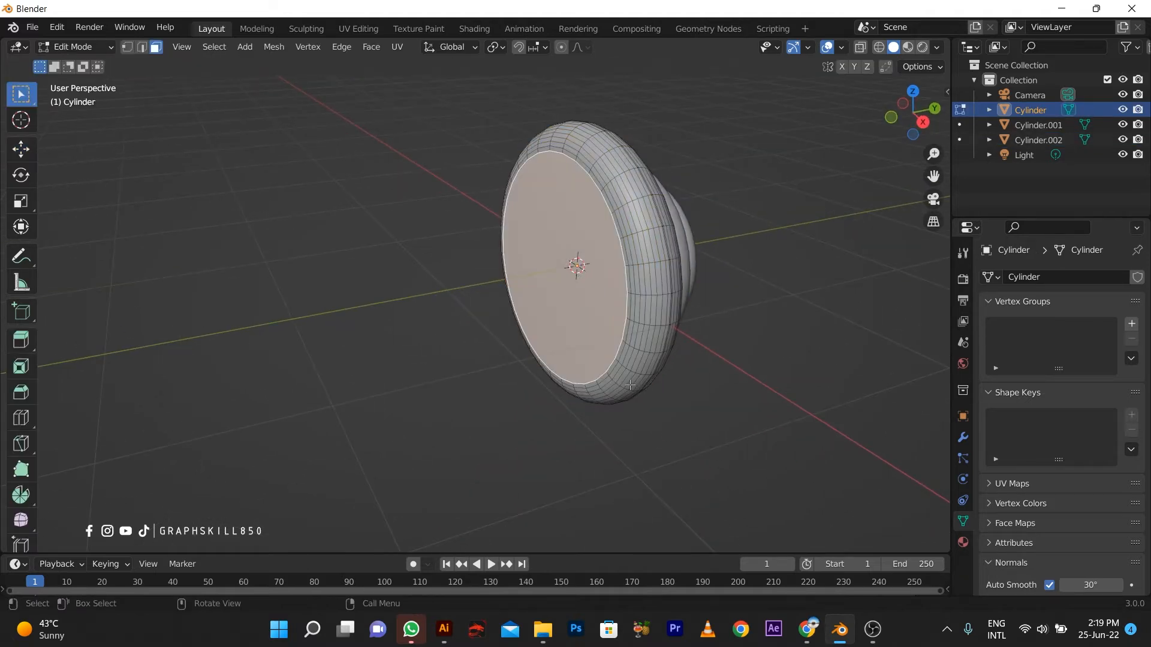
middle_click_drag(630, 385, 635, 279)
key("Tab")
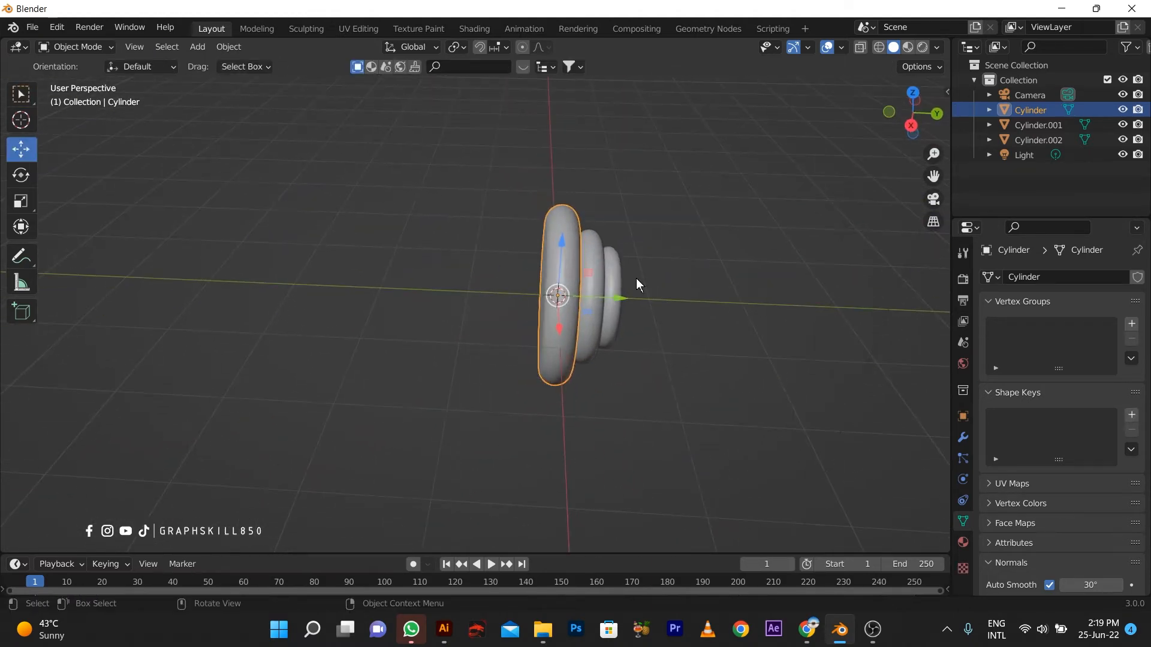
Step: Duplicate all three discs by copy and paste and move the copied stack along the negative Y axis, away from the original
left_click_drag(694, 195, 415, 470)
middle_click_drag(415, 470, 723, 405)
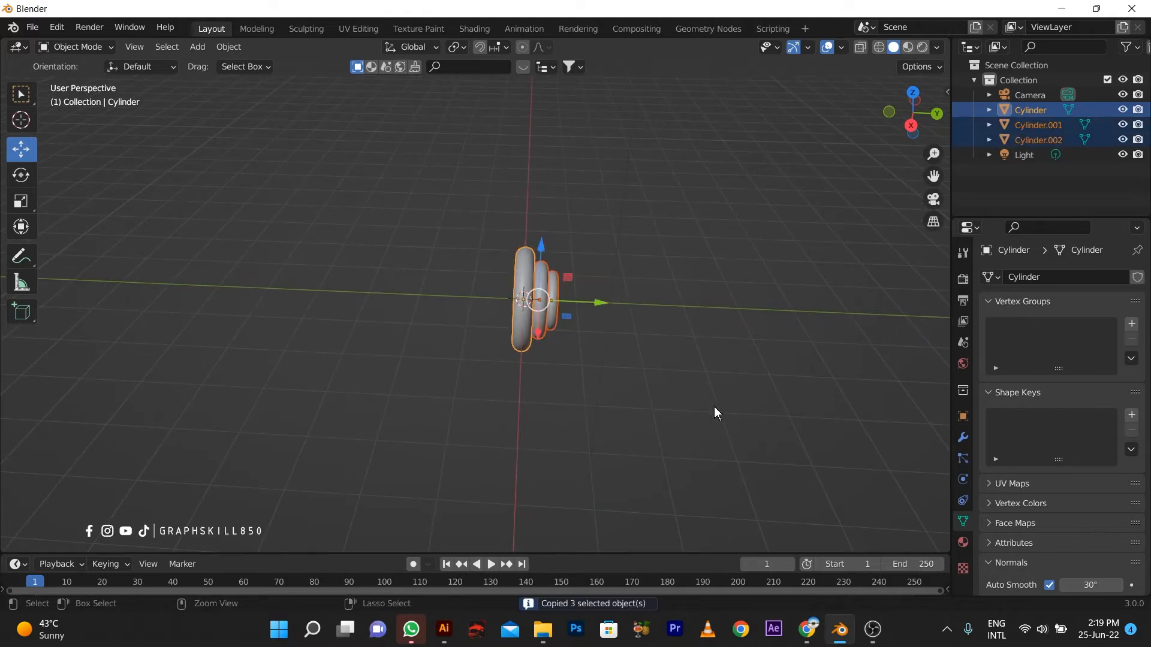
key("ctrl+v")
key("g")
key("y")
left_click(418, 316)
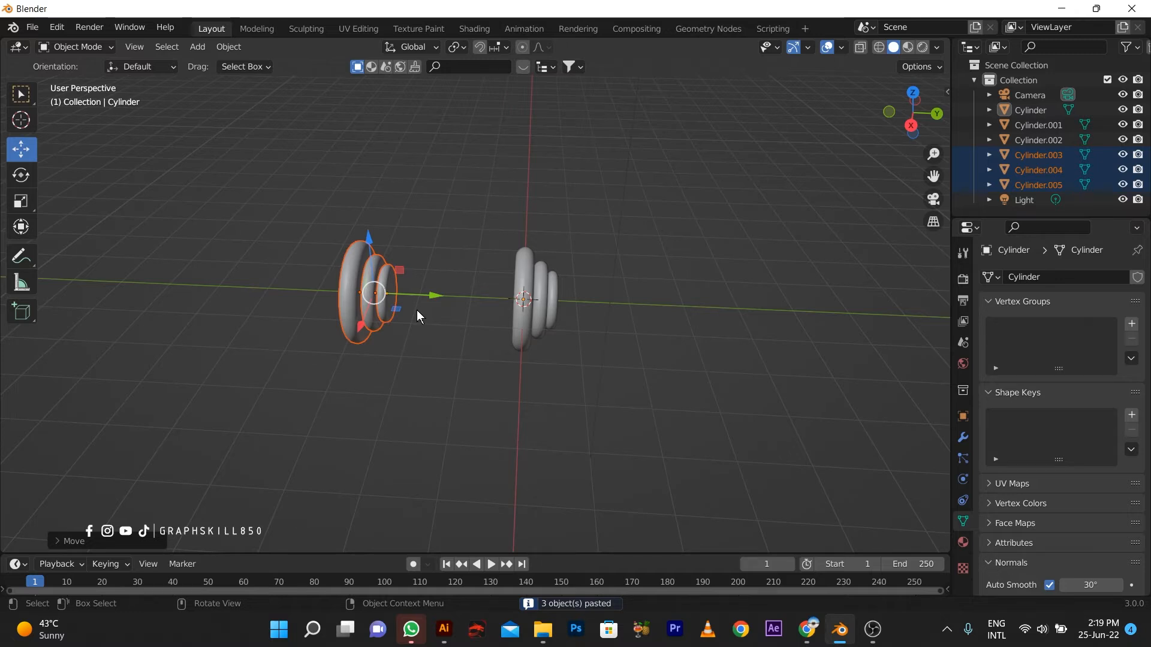
Step: Rotate the copied stack about the Z axis so its largest disc faces the original stack
left_click(21, 178)
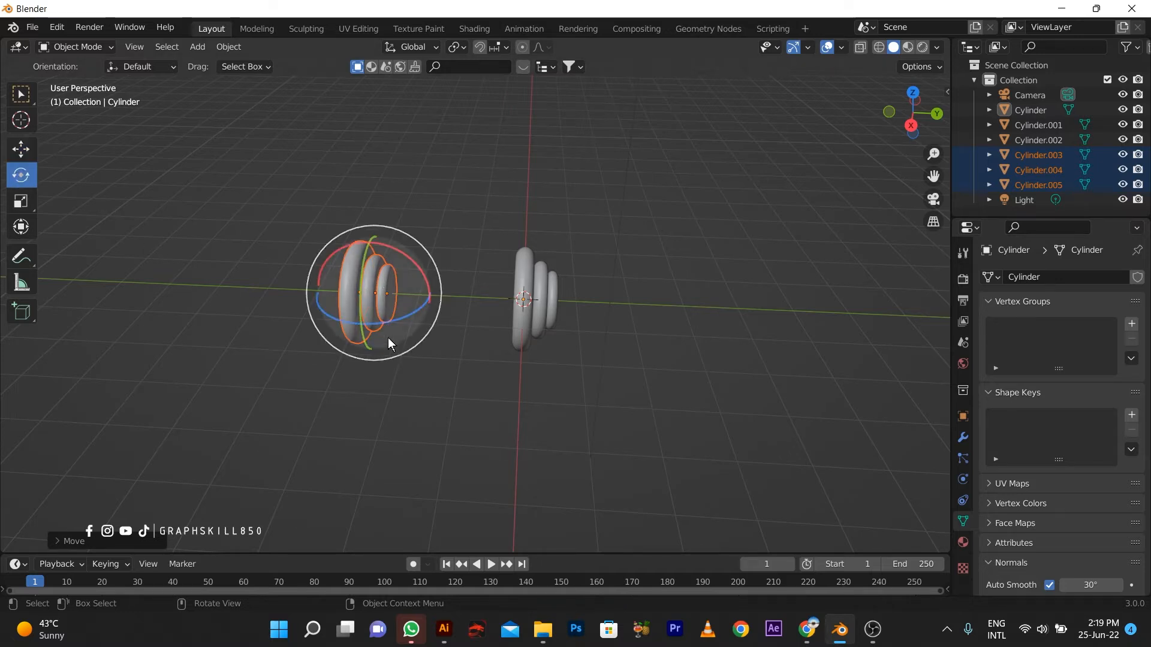
left_click_drag(386, 321, 337, 217)
middle_click_drag(447, 393, 518, 368)
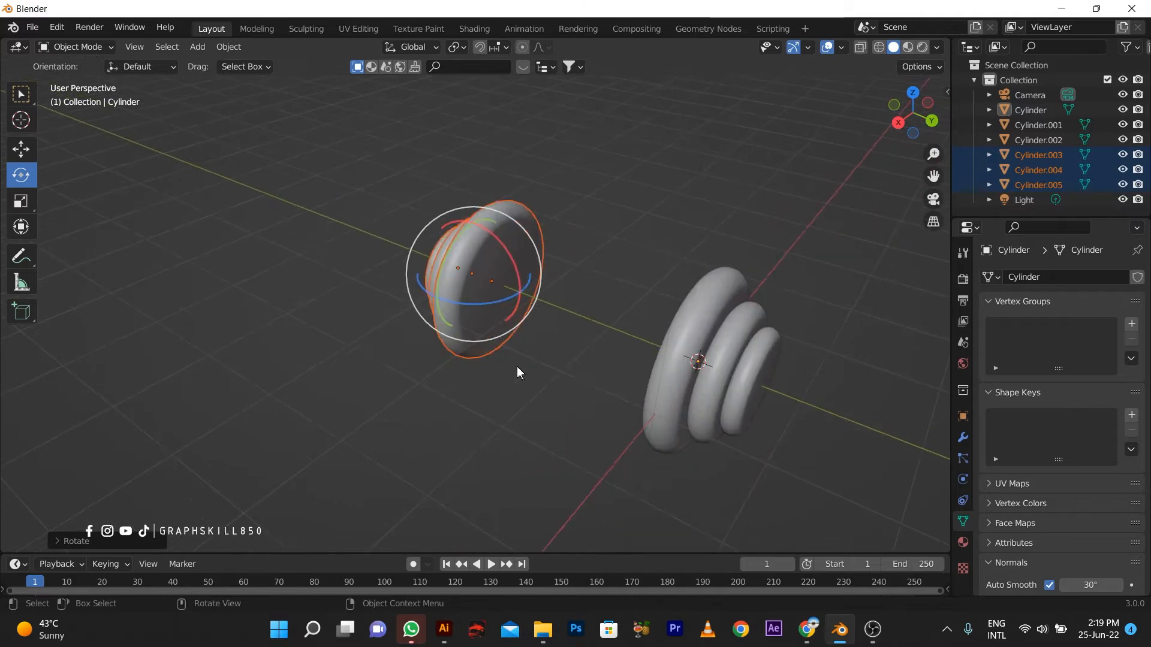
Step: In Edit Mode, inset the flat inner face of the copied stack's largest disc down to a small central circle
left_click(517, 366)
left_click(510, 267)
key("Tab")
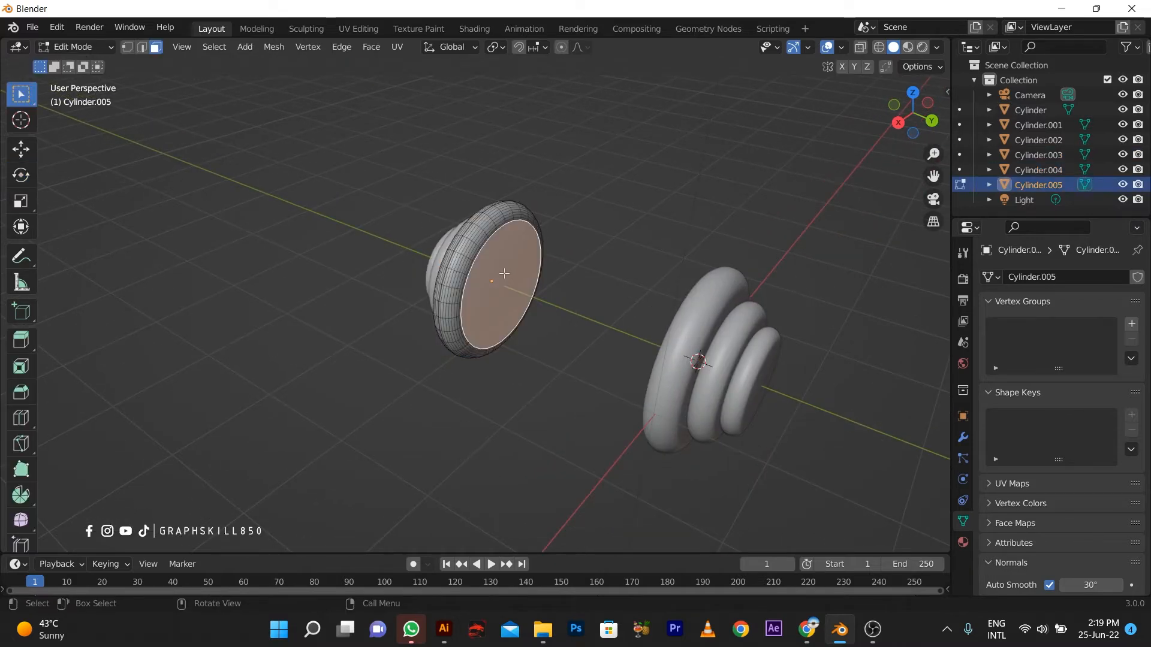
key("i")
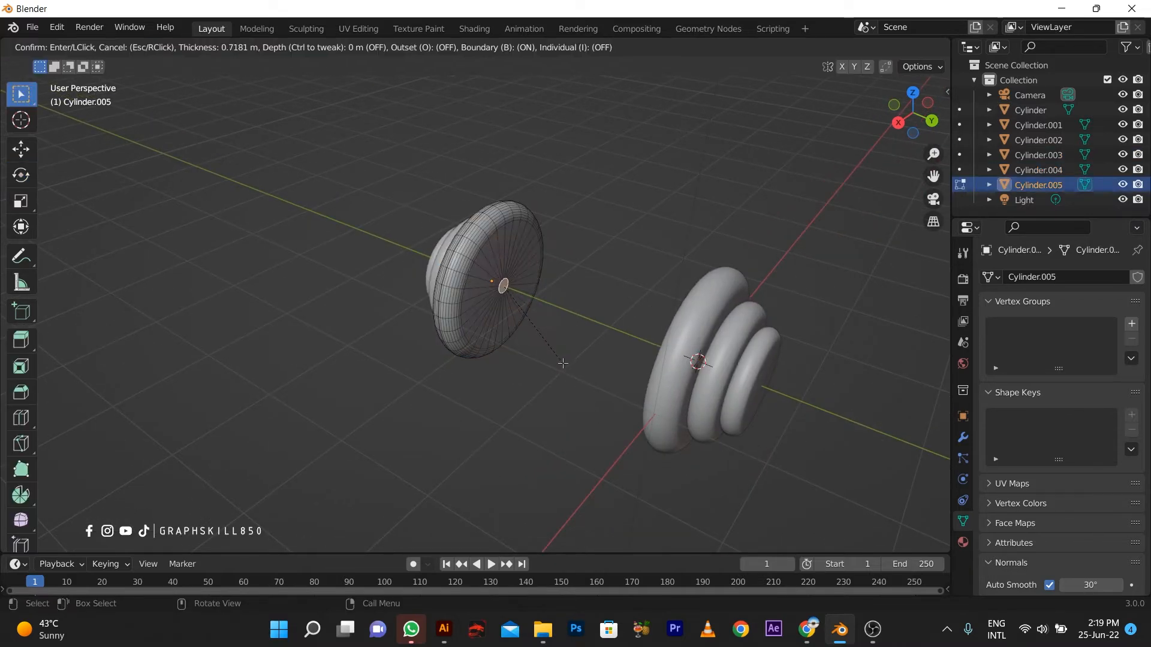
left_click(559, 374)
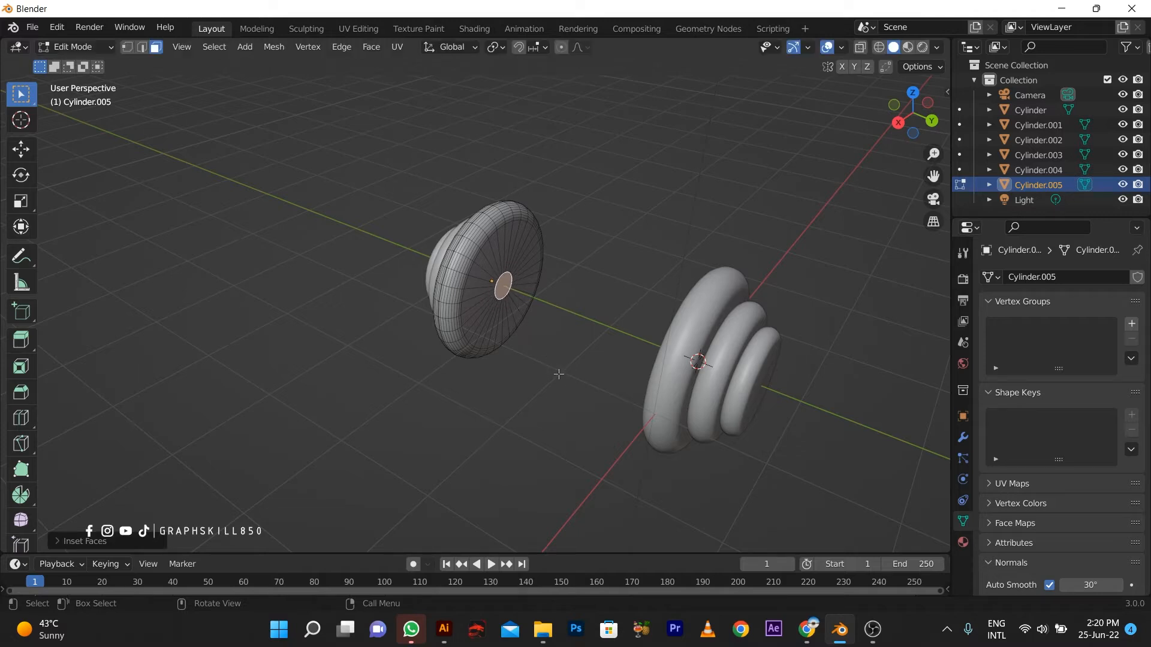
Step: Extrude the small central circle outward into a short stub, and try an inset on its end face
scroll(551, 368, "up", 3)
key("e")
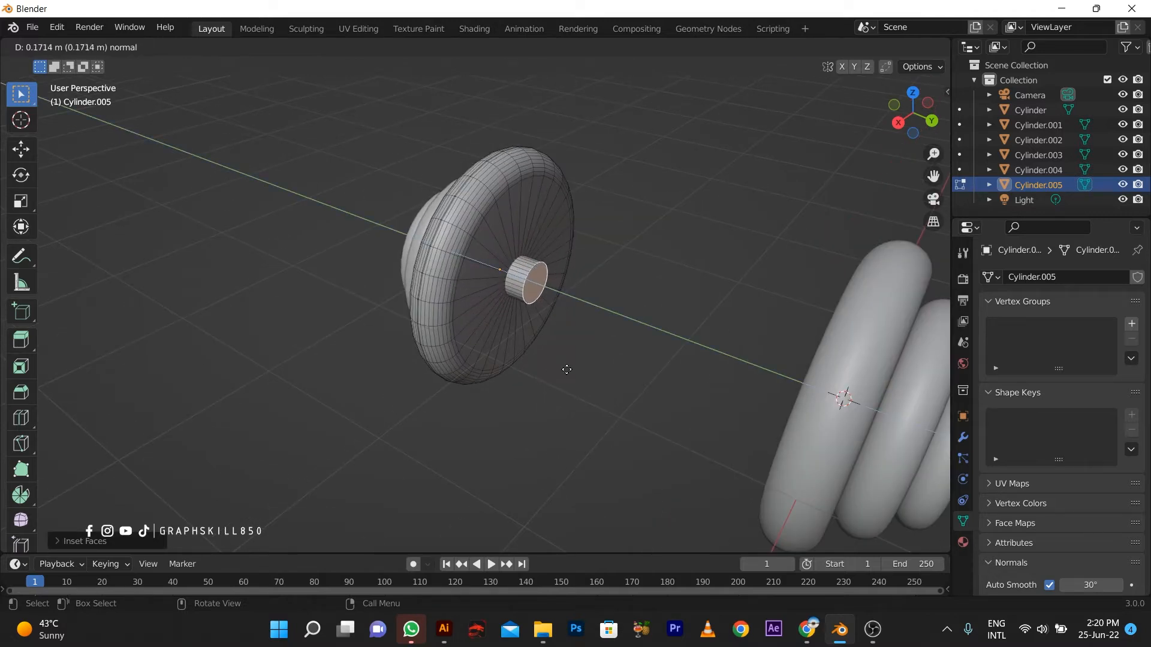
left_click(590, 382)
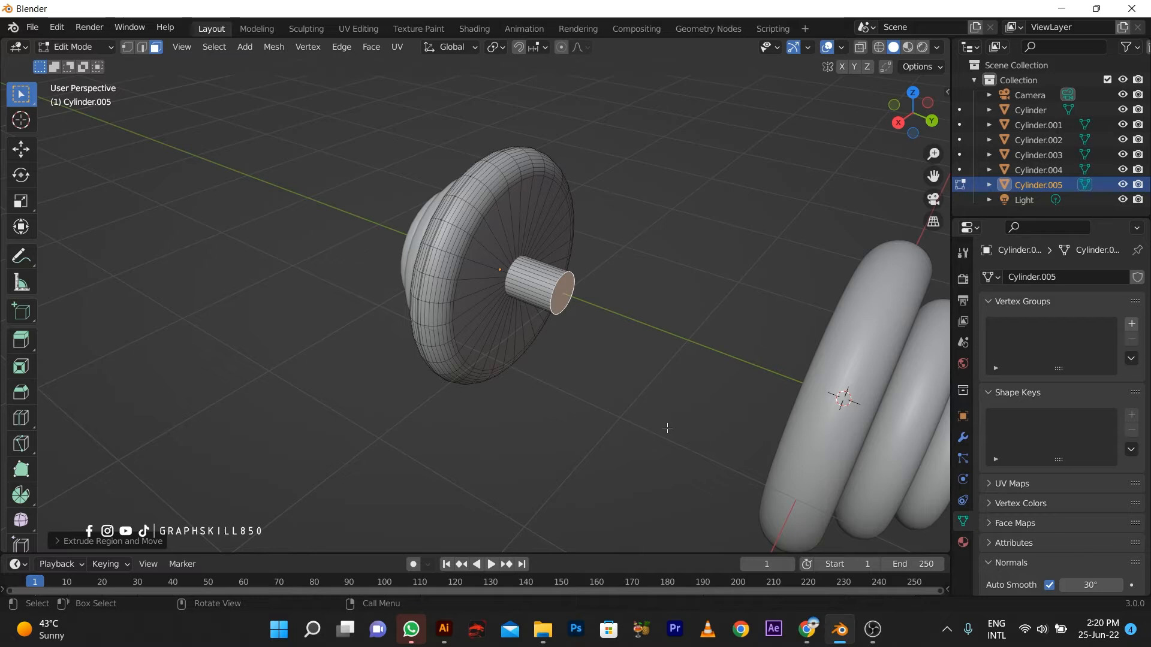
key("i")
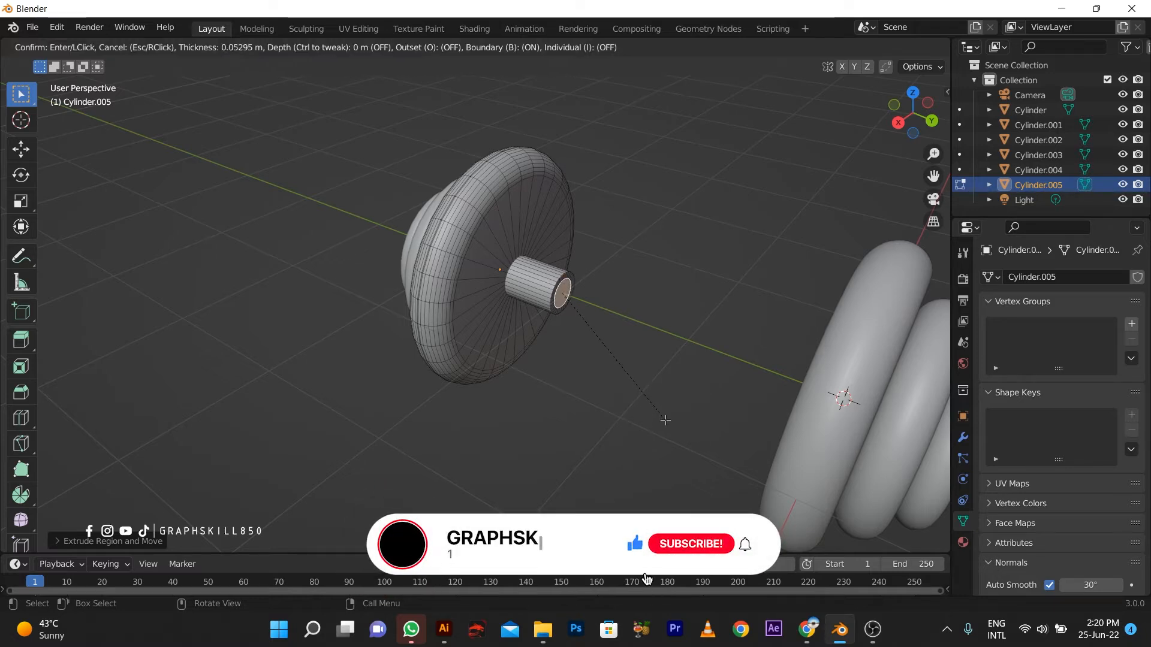
key("Escape")
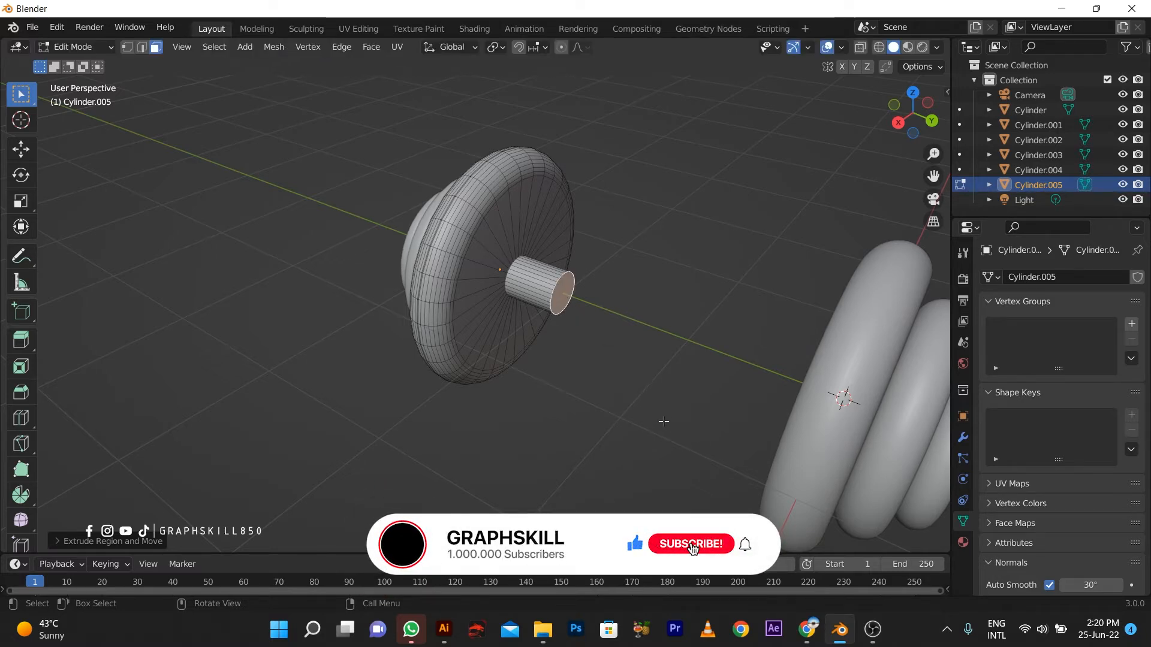
Step: Extrude the stub's end face to the opposite stack to form the handle bar, and leave Edit Mode
key("e")
left_click(925, 522)
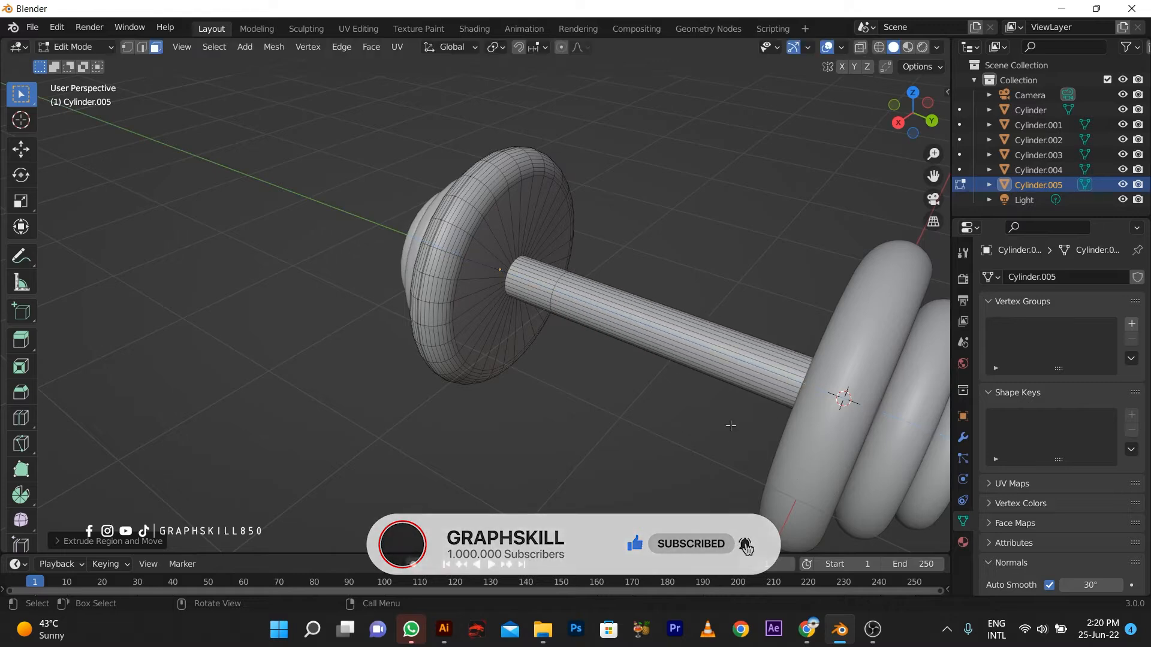
scroll(660, 423, "down", 5)
mouse_move(618, 424)
middle_mouse_down()
mouse_move(604, 424)
mouse_move(668, 429)
mouse_move(629, 408)
middle_mouse_up()
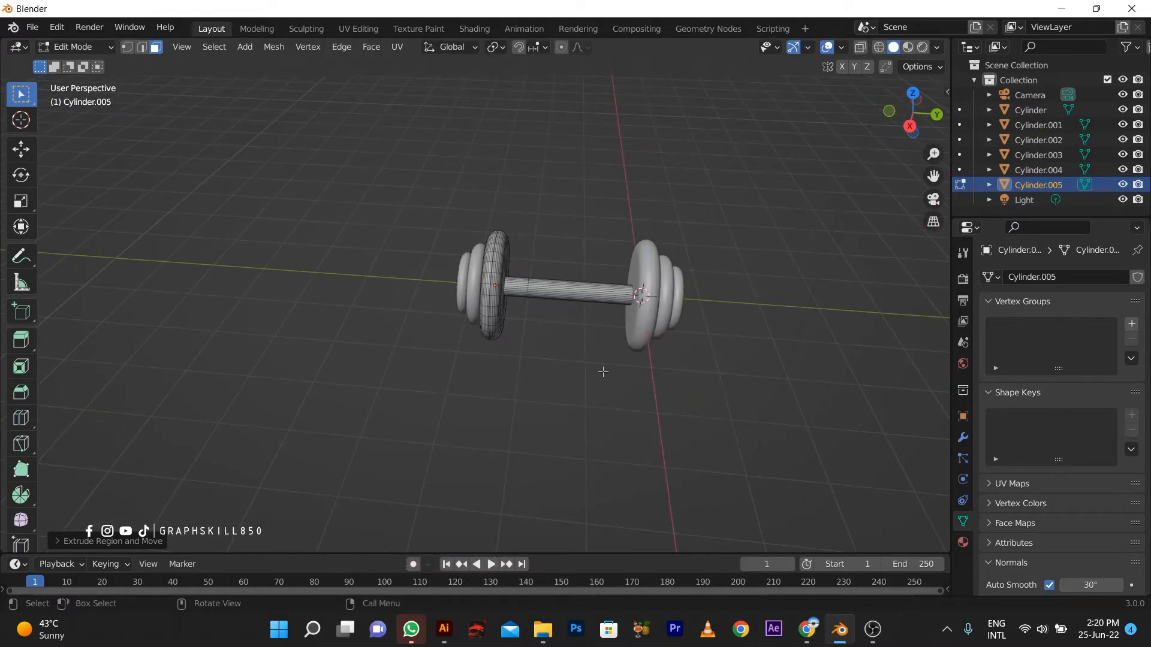
key("Tab")
Step: Add a material slot with a new material to the disc-and-handle object
middle_click_drag(603, 372, 526, 290)
left_click(965, 543)
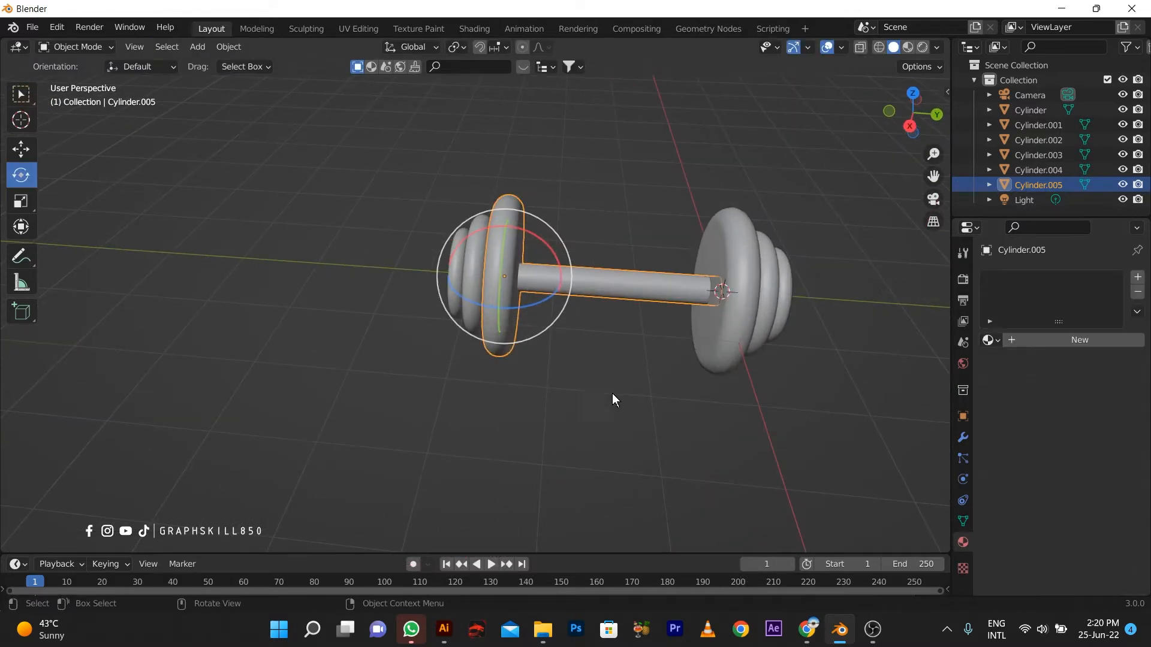
mouse_move(611, 396)
middle_mouse_down()
mouse_move(680, 409)
mouse_move(628, 395)
middle_mouse_up()
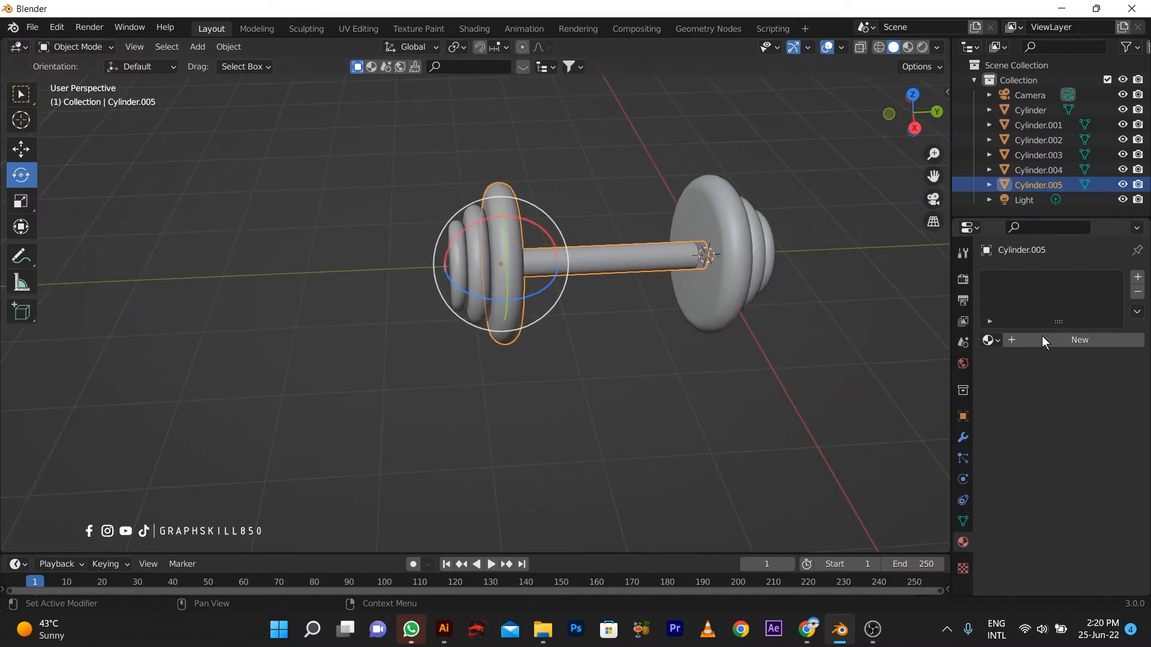
left_click(1138, 278)
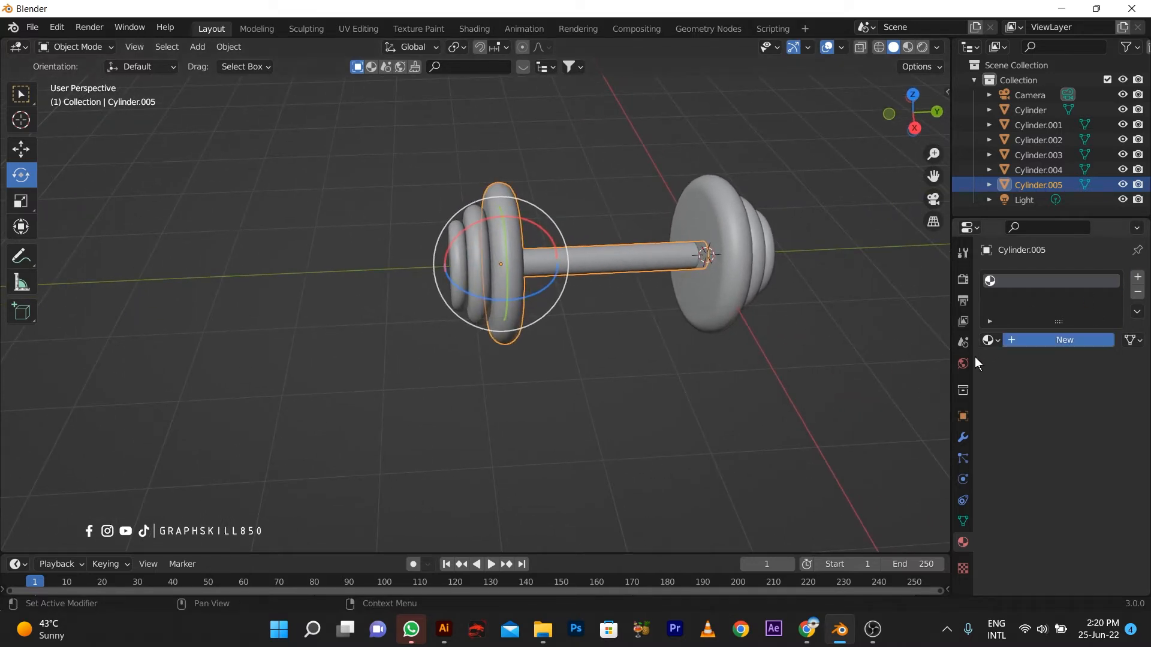
left_click(1059, 339)
left_click(1081, 496)
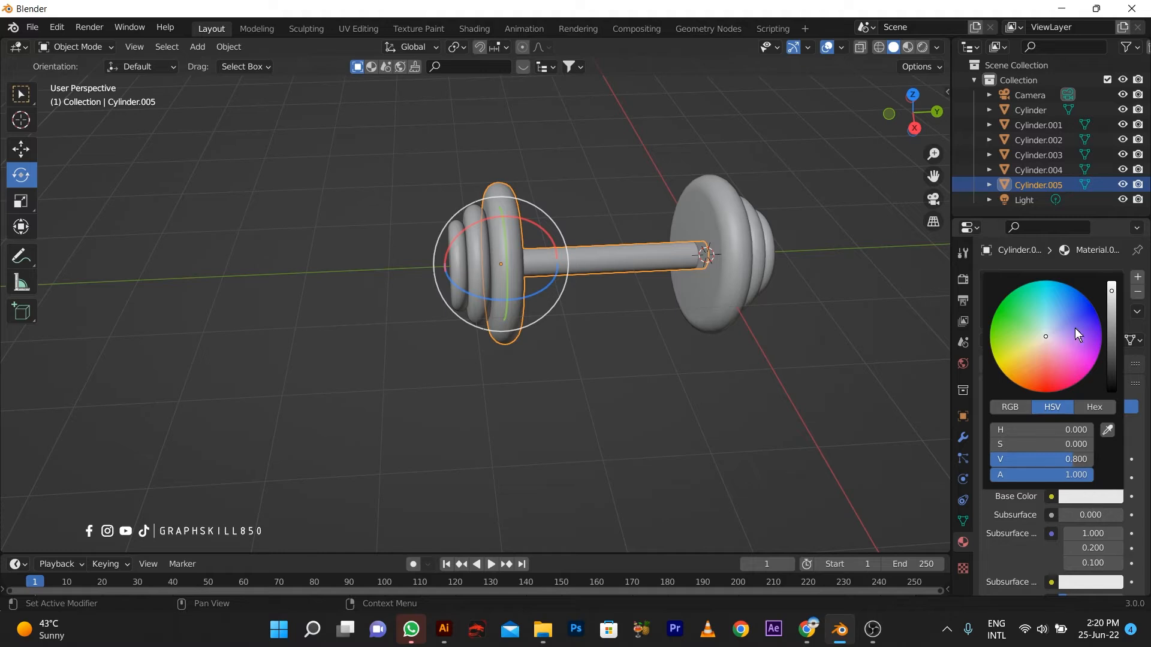
scroll(1059, 568, "down", 10)
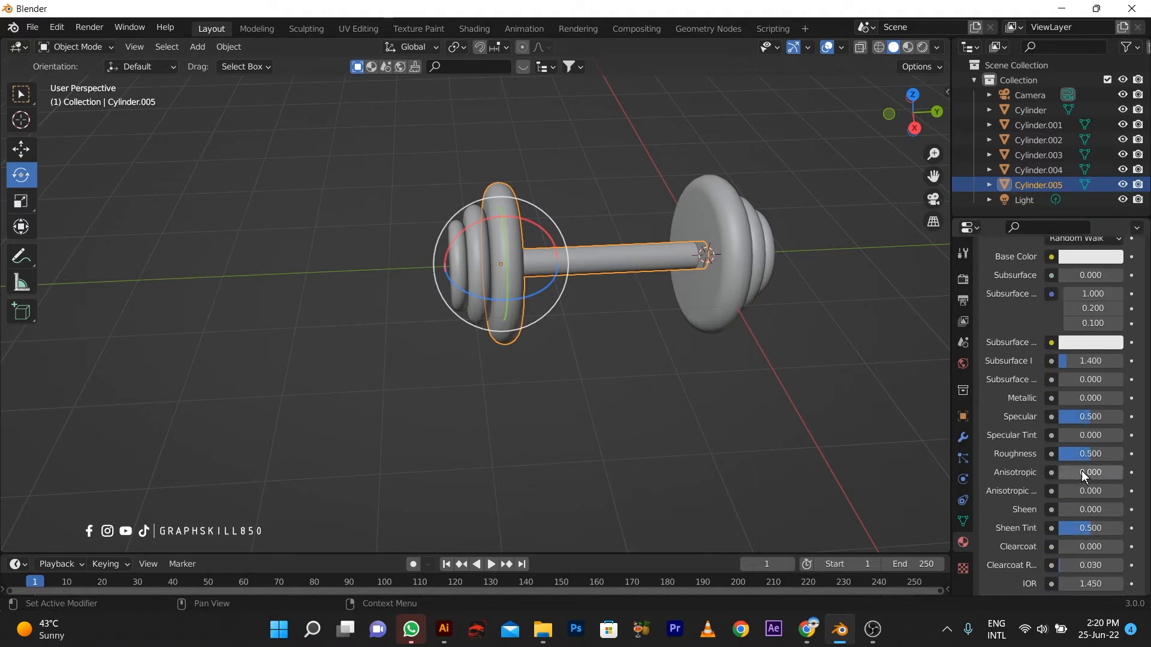
Step: Preview materials in the viewport and set the handle material's Roughness to 0 and Metallic to 1
left_click(908, 47)
middle_click_drag(599, 195, 578, 258)
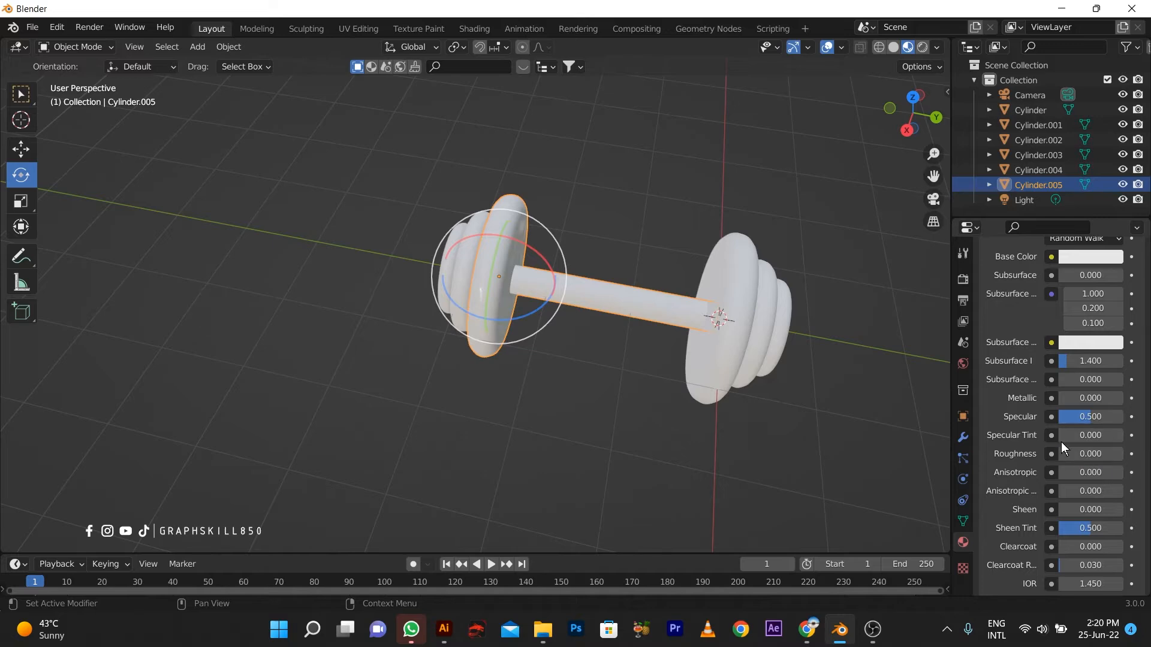
left_click_drag(1070, 401, 1124, 398)
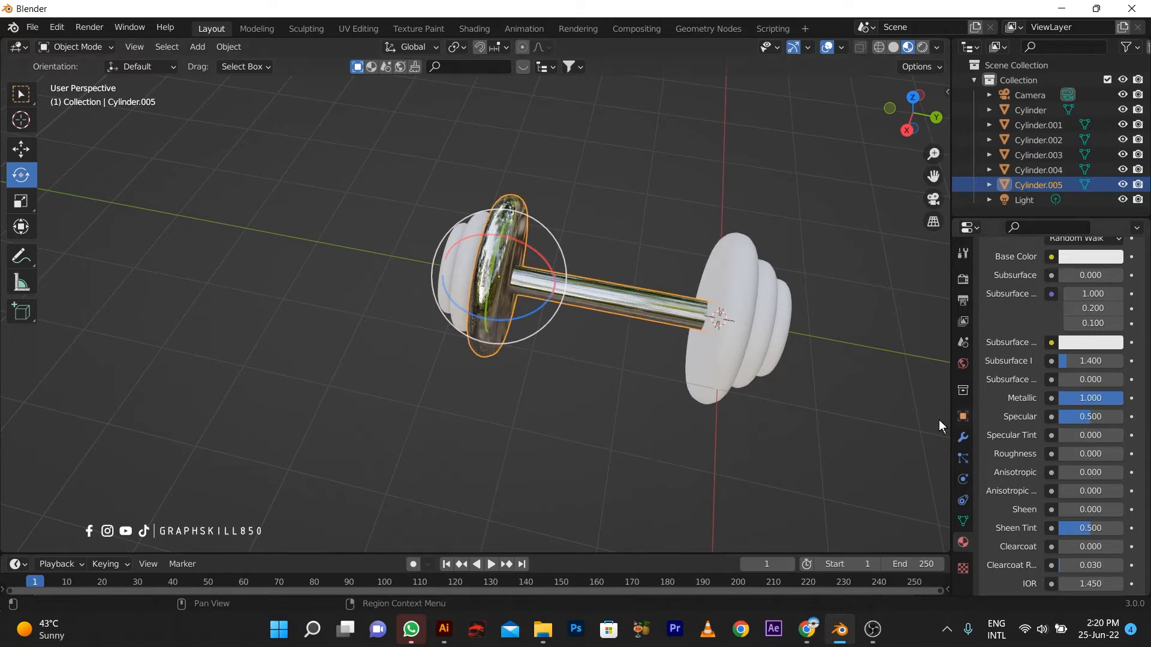
middle_click_drag(939, 419, 869, 393)
mouse_move(1093, 400)
left_mouse_down()
mouse_move(1079, 399)
mouse_move(1123, 399)
left_mouse_up()
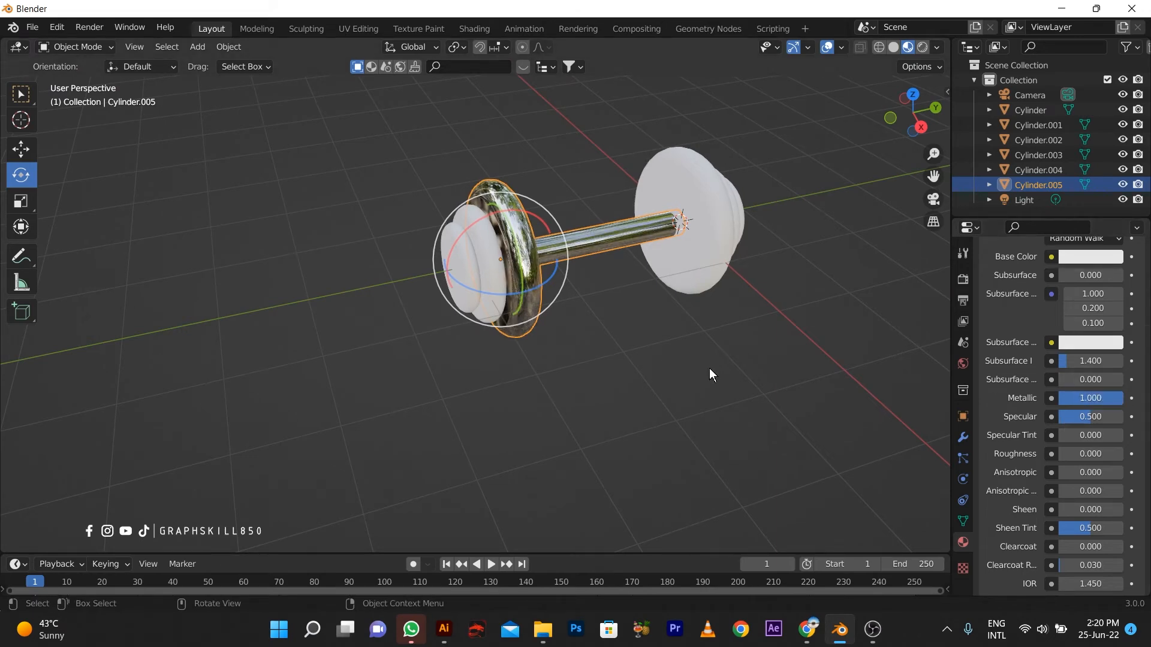
Step: Darken the handle material's Base Color to a dark olive with hue 0.234, saturation 0.373 and value 0.149
middle_click_drag(709, 372, 579, 376)
scroll(1084, 275, "up", 3)
scroll(1087, 275, "up", 4)
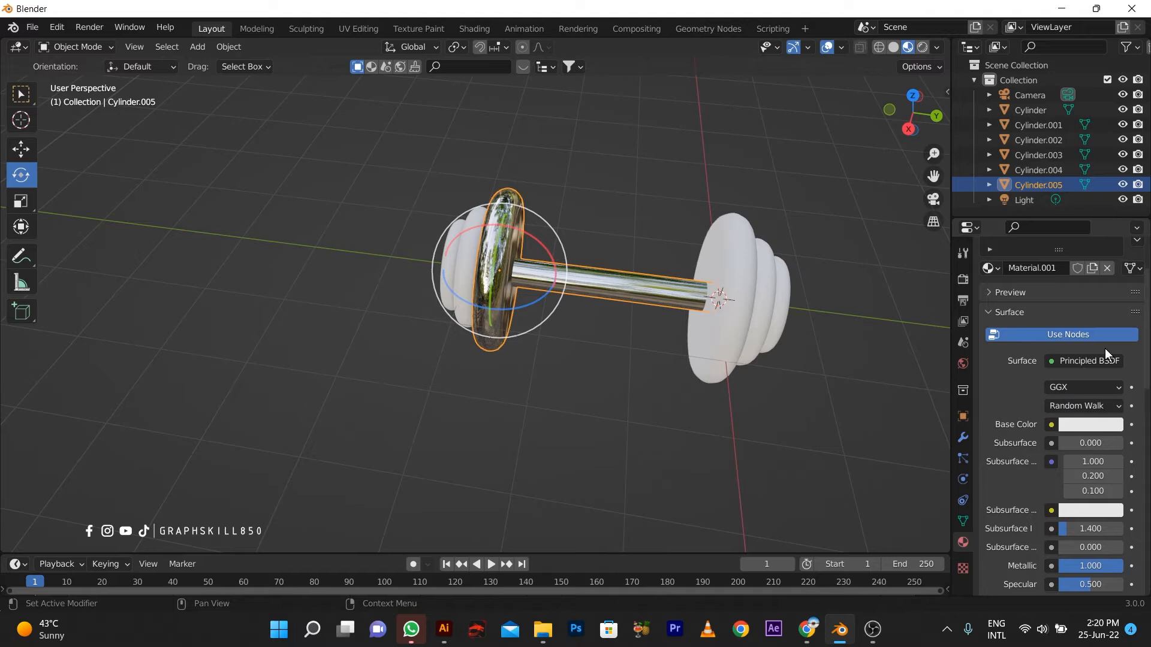
left_click(1094, 426)
left_click_drag(1083, 264, 1039, 267)
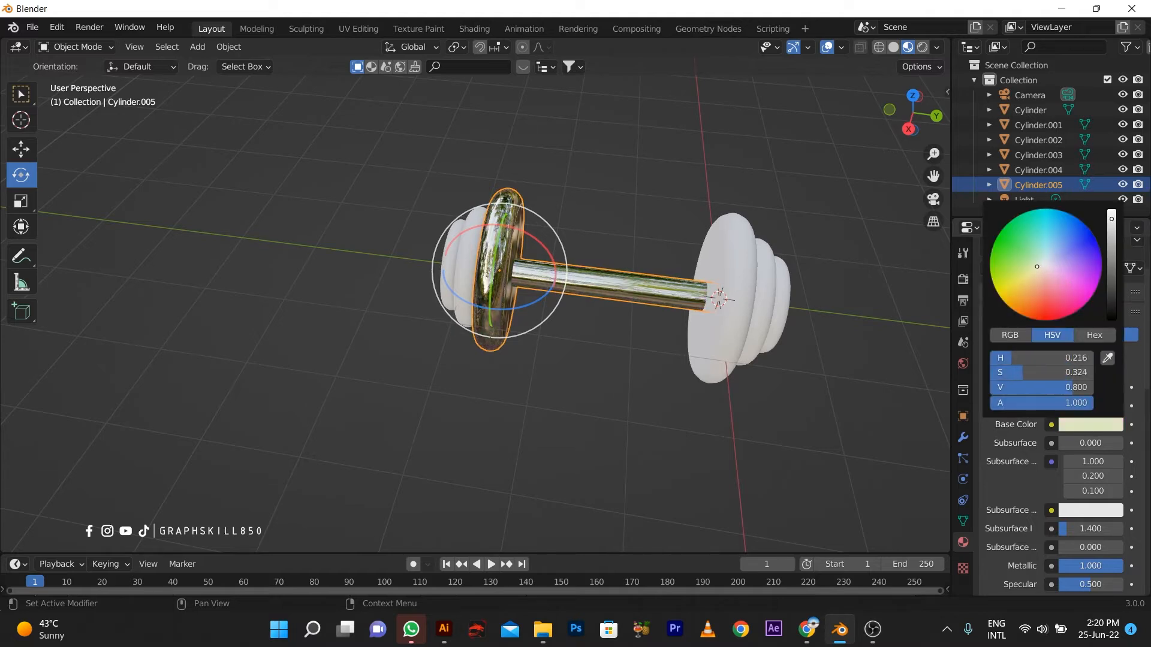
left_click_drag(1111, 221, 1112, 274)
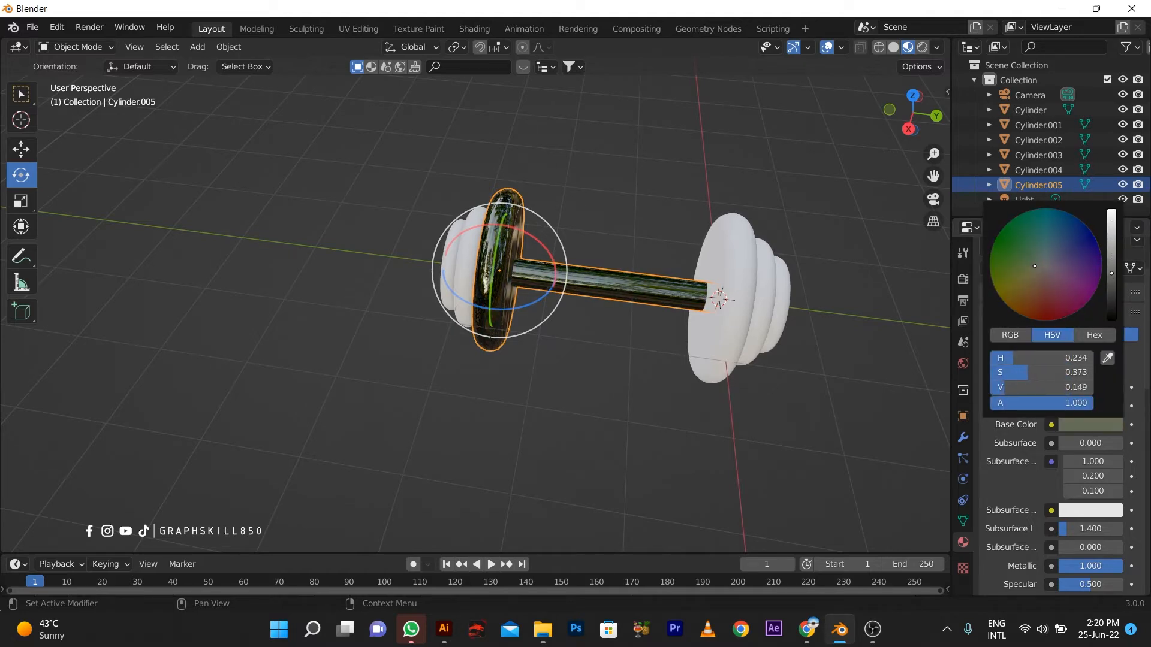
Step: Assign Material.001 to the two remaining white plates in the stack on the handle object's side
middle_click_drag(426, 353, 472, 329)
left_click(453, 250)
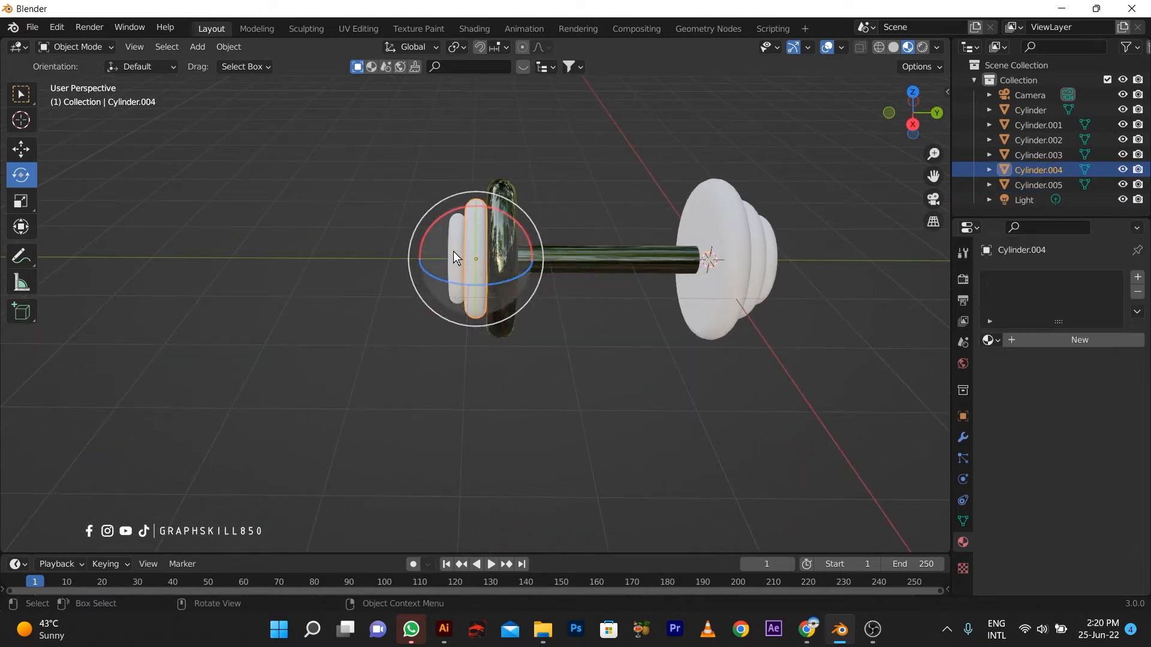
left_click(990, 340)
left_click(852, 362)
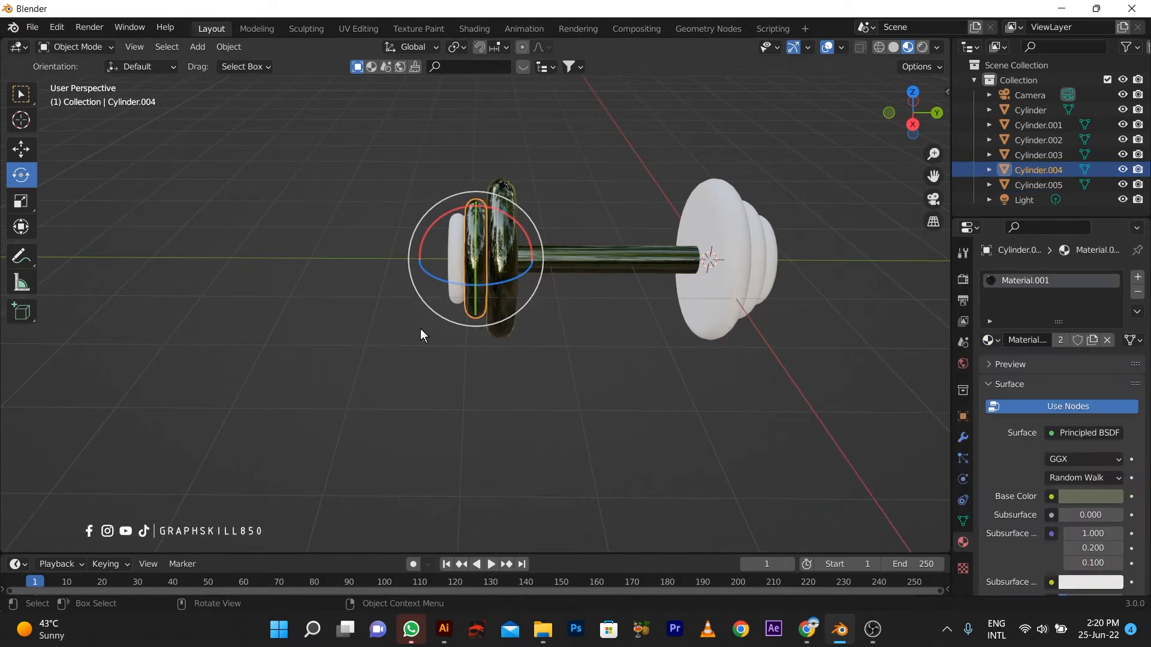
left_click(457, 264)
left_click(990, 340)
left_click(852, 361)
middle_click_drag(678, 380, 463, 383)
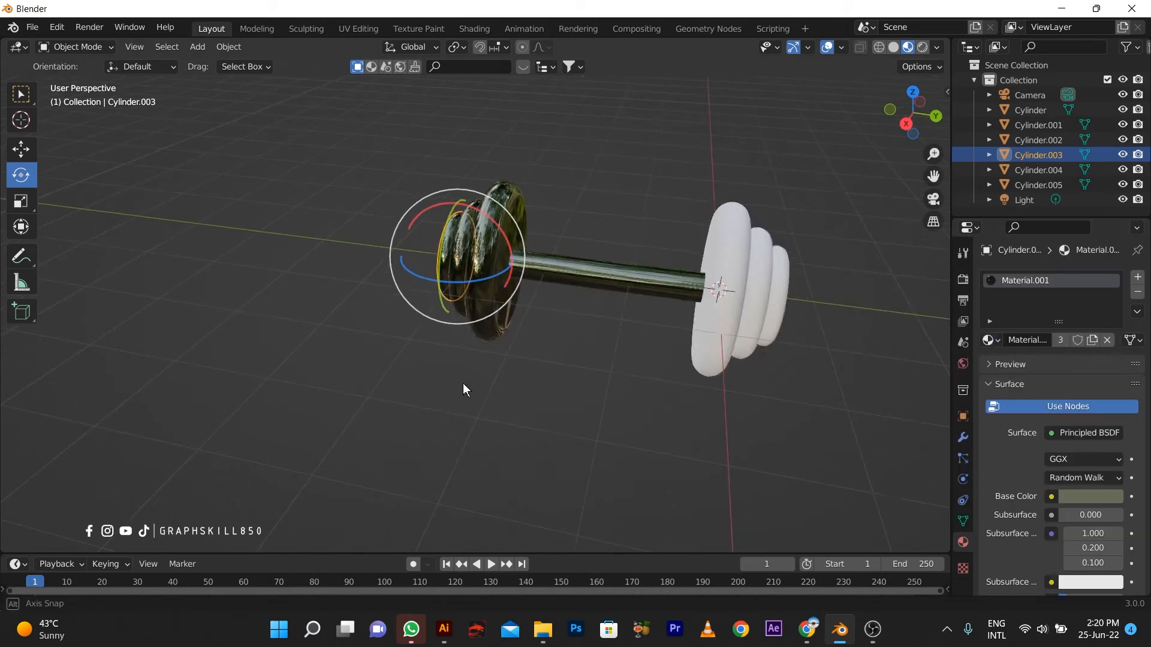
Step: Assign Material.001 to all three white plates of the opposite stack
left_click(719, 312)
left_click(991, 340)
left_click(863, 377)
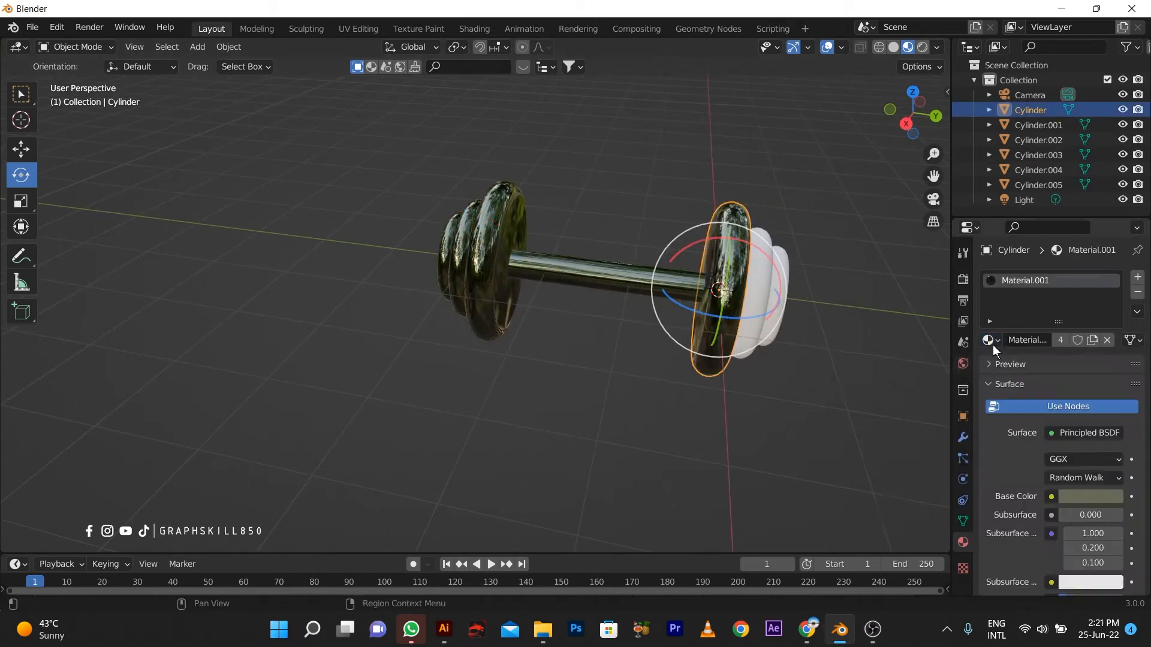
left_click(758, 308)
left_click(990, 339)
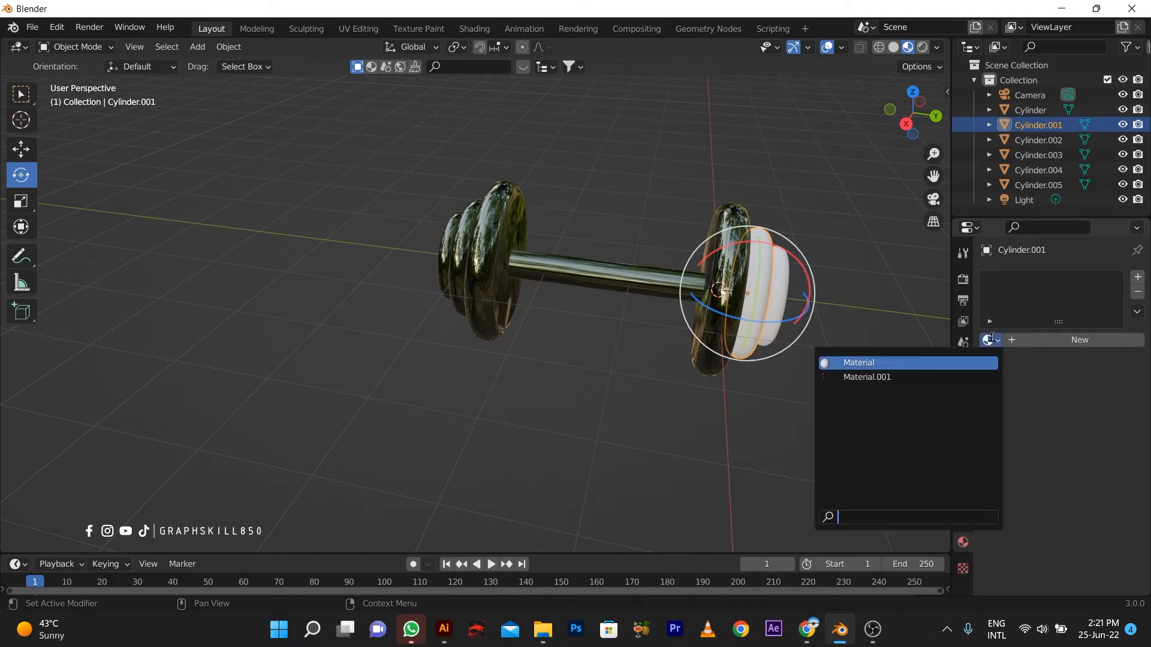
left_click(855, 377)
middle_click_drag(855, 368, 725, 361)
left_click(727, 361)
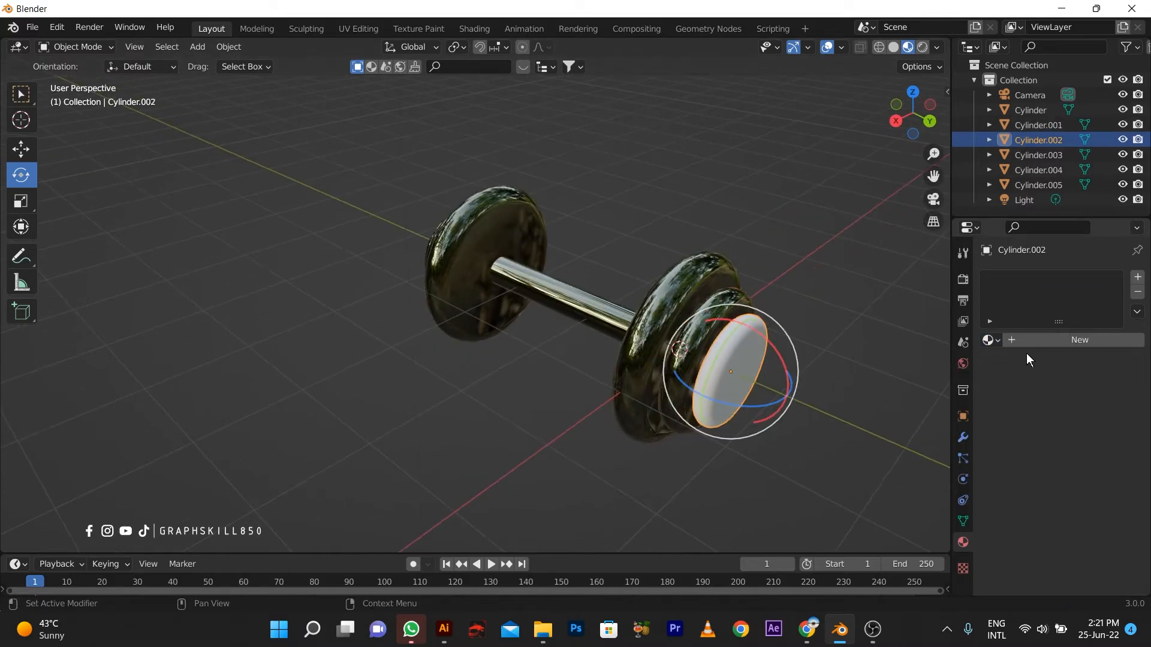
left_click(990, 340)
left_click(852, 377)
Step: Deselect the plates and raise the shared metal material's Roughness to 0.174
middle_click_drag(851, 372, 578, 431)
left_click(513, 307)
scroll(522, 301, "up", 3)
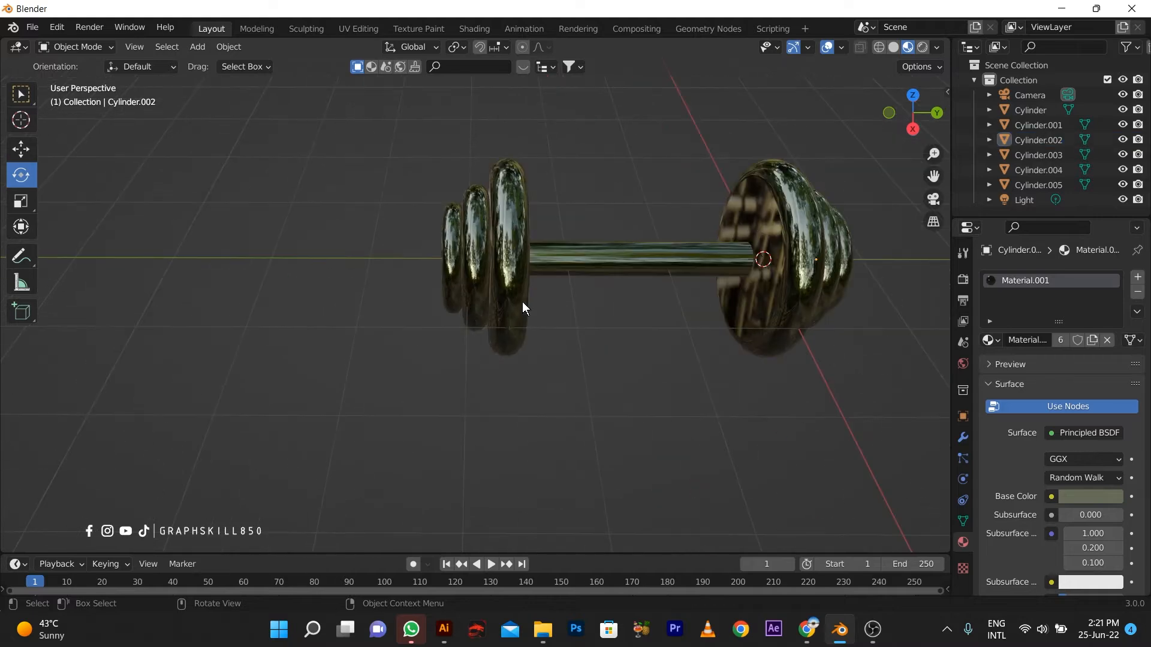
middle_click_drag(523, 301, 567, 298)
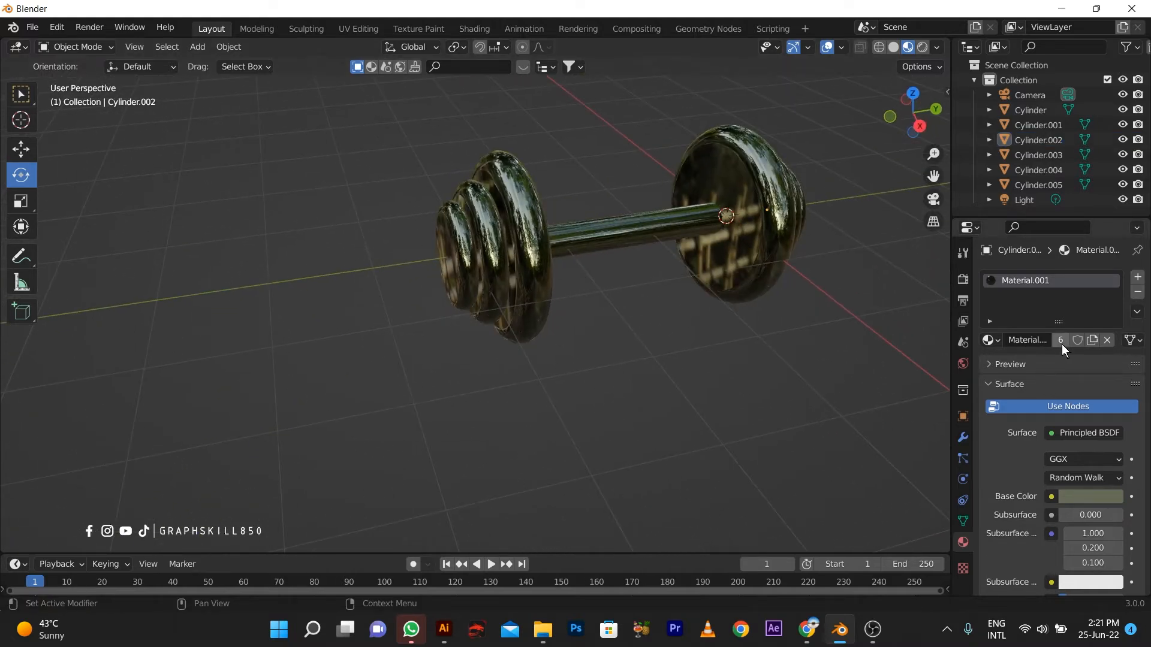
scroll(1067, 501, "down", 6)
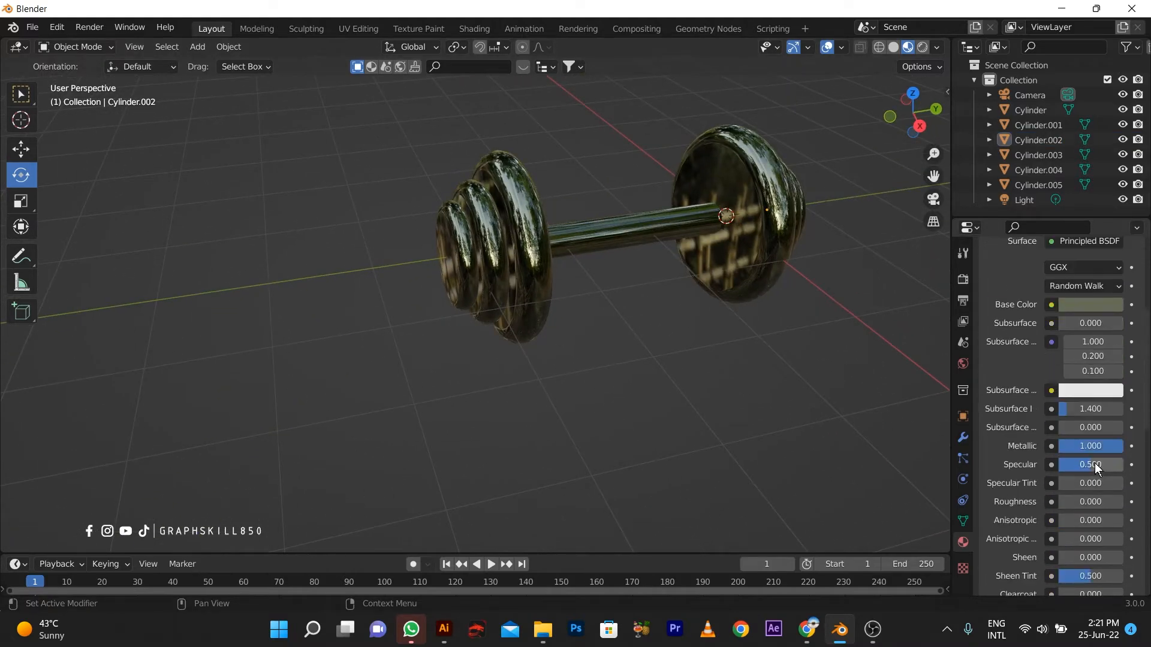
left_click_drag(1073, 501, 1085, 501)
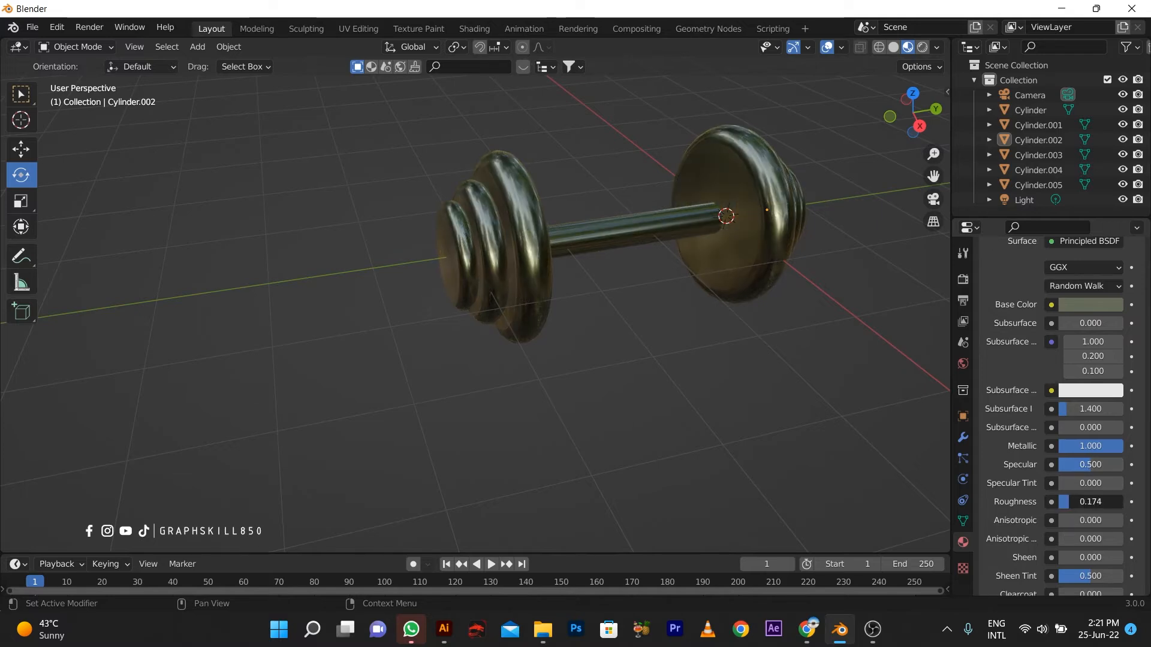
scroll(527, 423, "down", 5)
Step: Enter Edit Mode on the disc-and-handle object and add a loop cut around the handle, slid close to the opposite stack
middle_click_drag(527, 422, 507, 396)
scroll(581, 294, "up", 8)
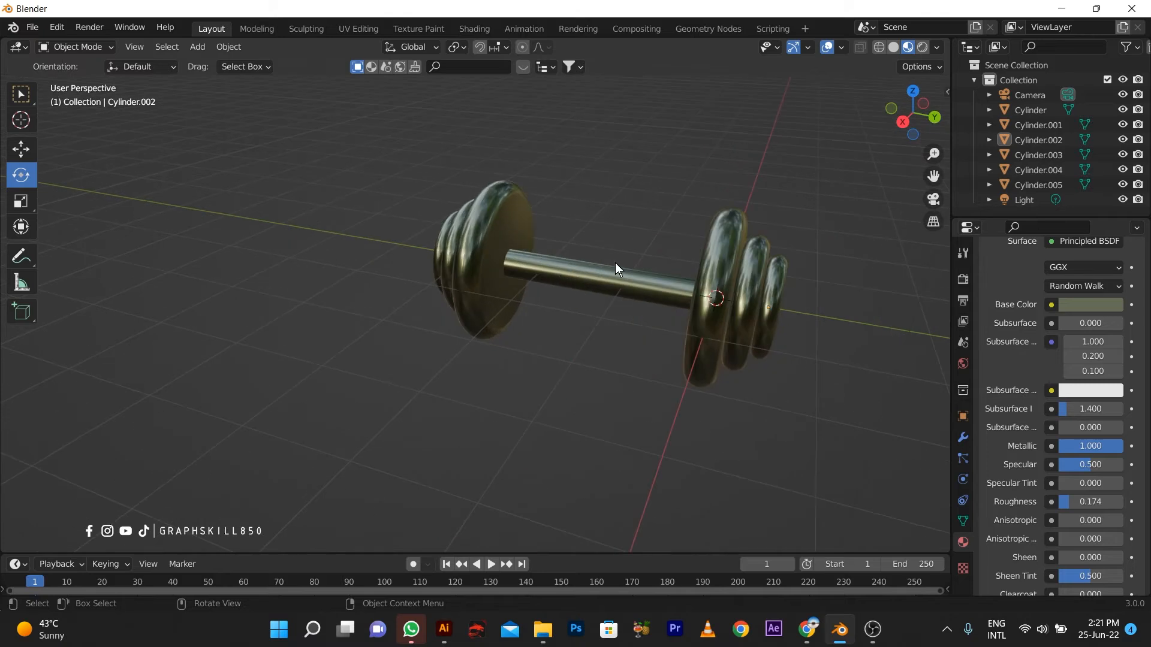
left_click(672, 251)
key("Tab")
left_click(735, 251)
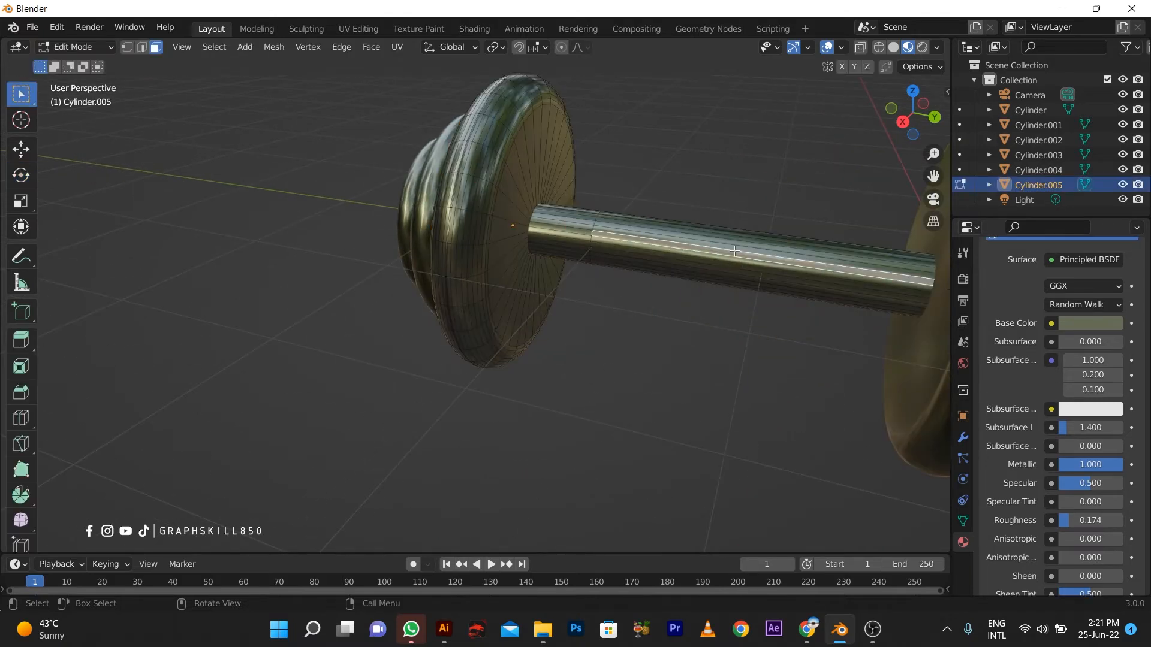
key("ctrl+r")
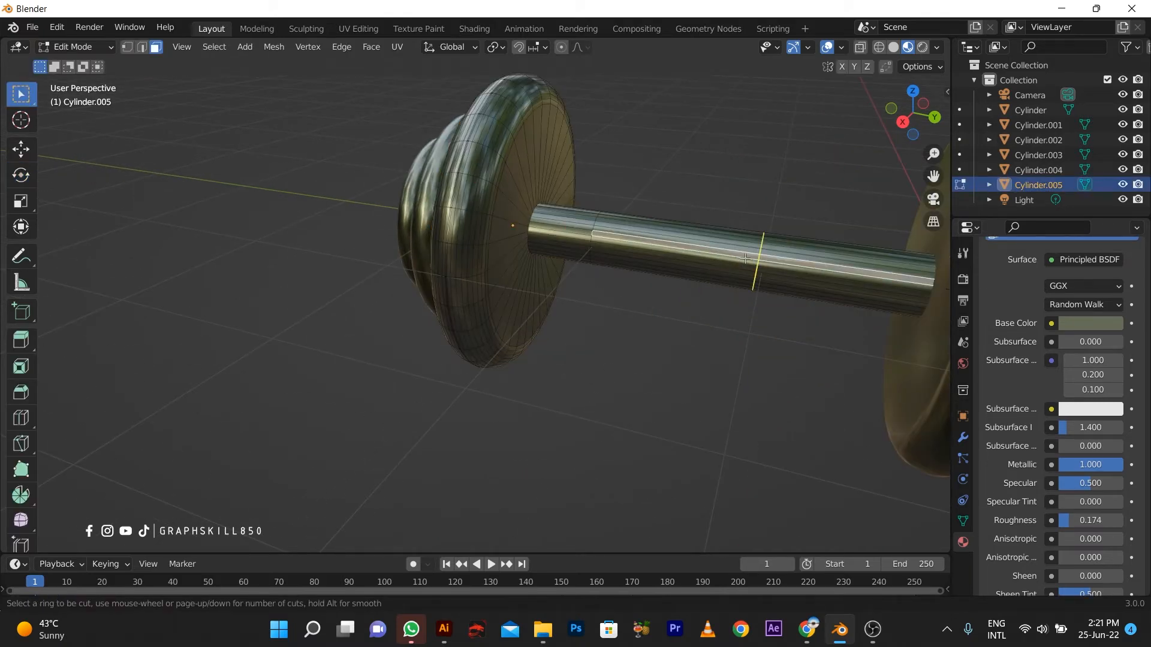
left_click(760, 259)
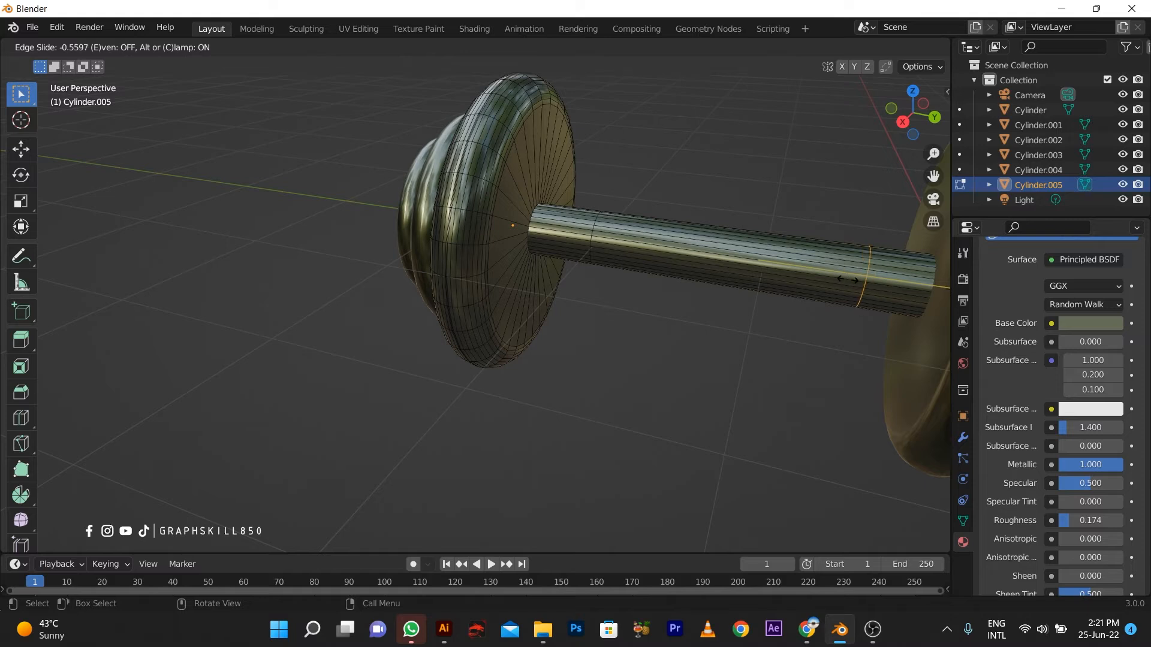
left_click(848, 279)
Step: Select the ring of handle faces between the two edge loops and extrude it along normals by about 0.034 m as a grip
left_click(155, 51)
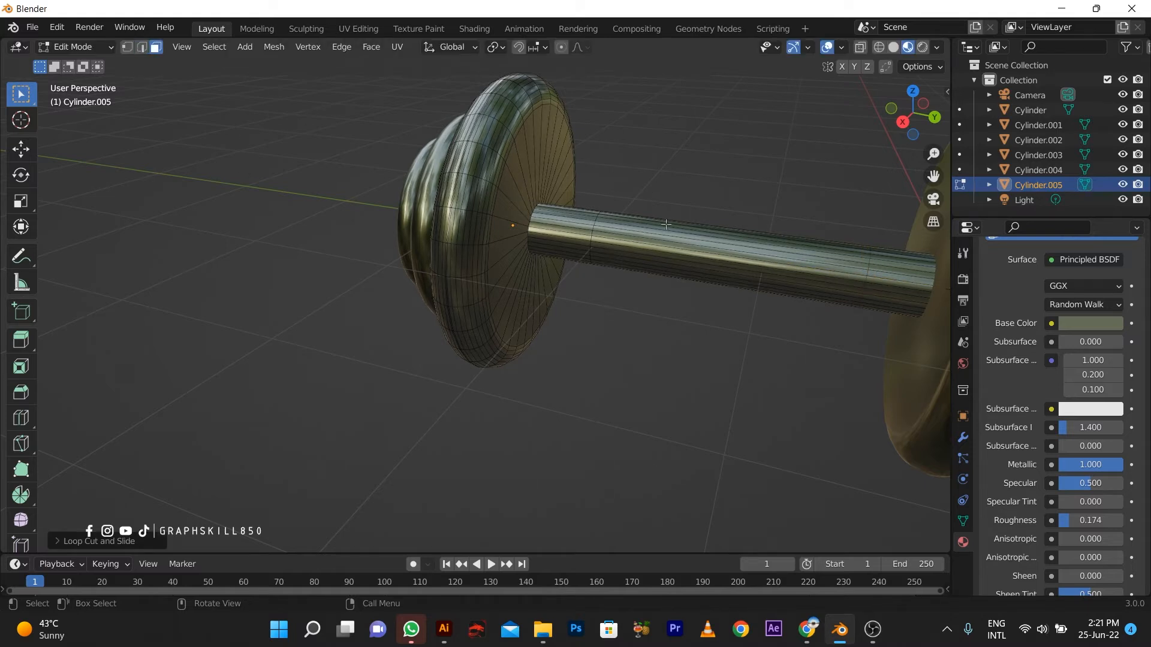
left_click(665, 227)
left_click(666, 228, "alt")
scroll(660, 341, "down", 3)
key("alt+e")
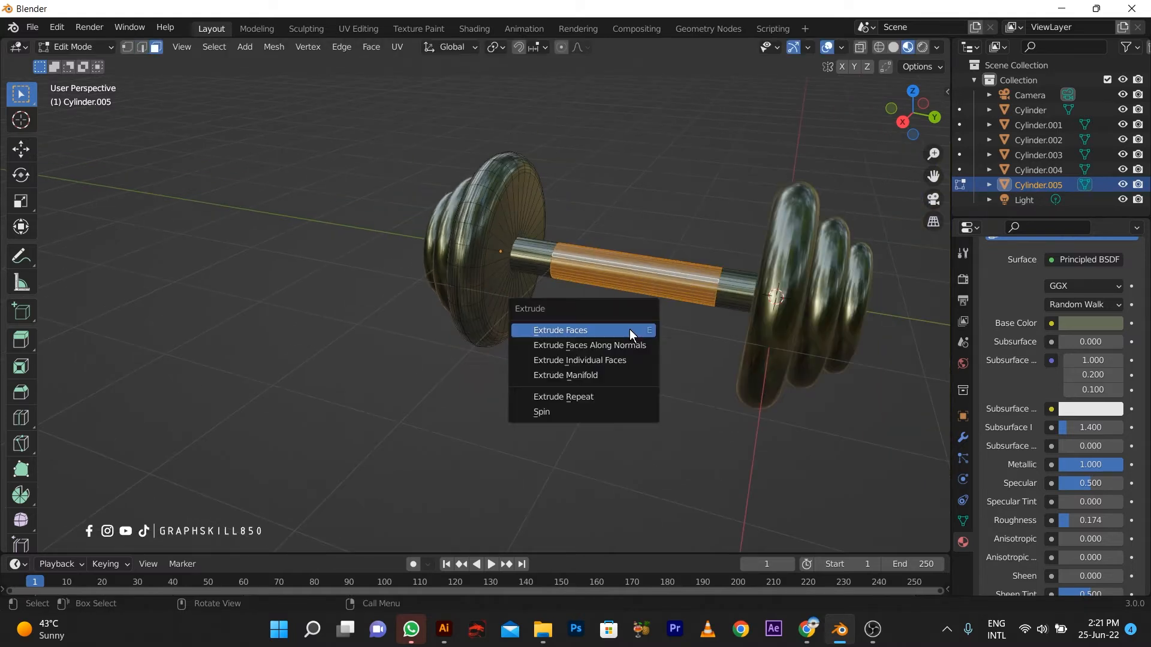
left_click(630, 343)
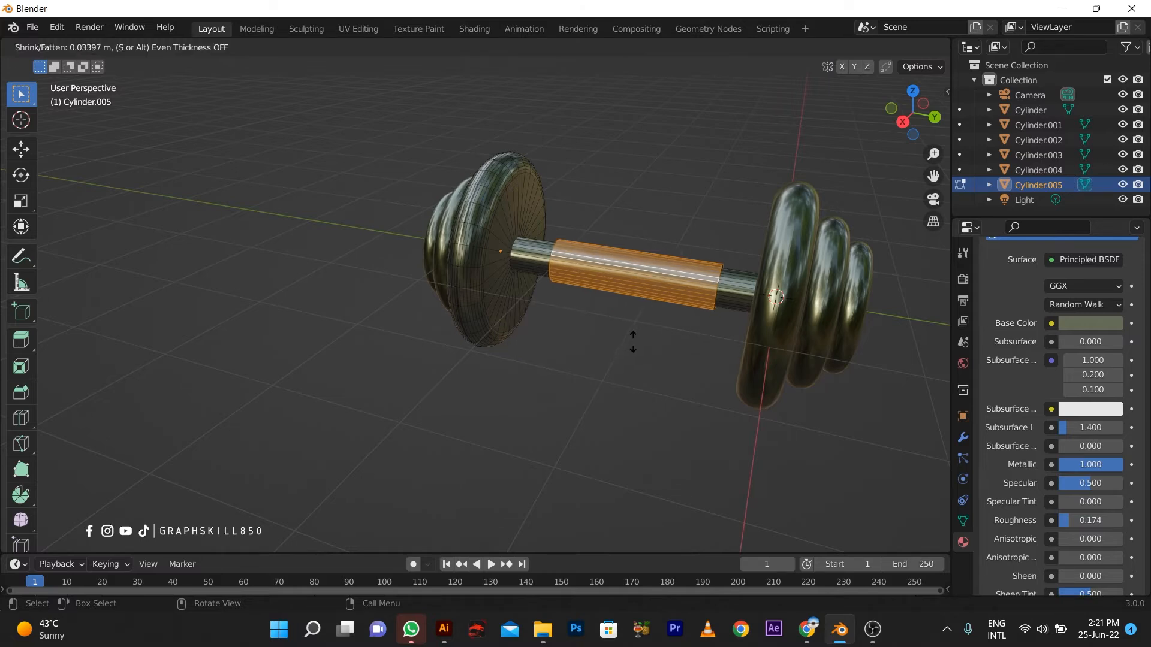
left_click(634, 342)
Step: Add a second material slot, assign it to the selected grip faces, give it a new material and leave Edit Mode
scroll(634, 340, "down", 3)
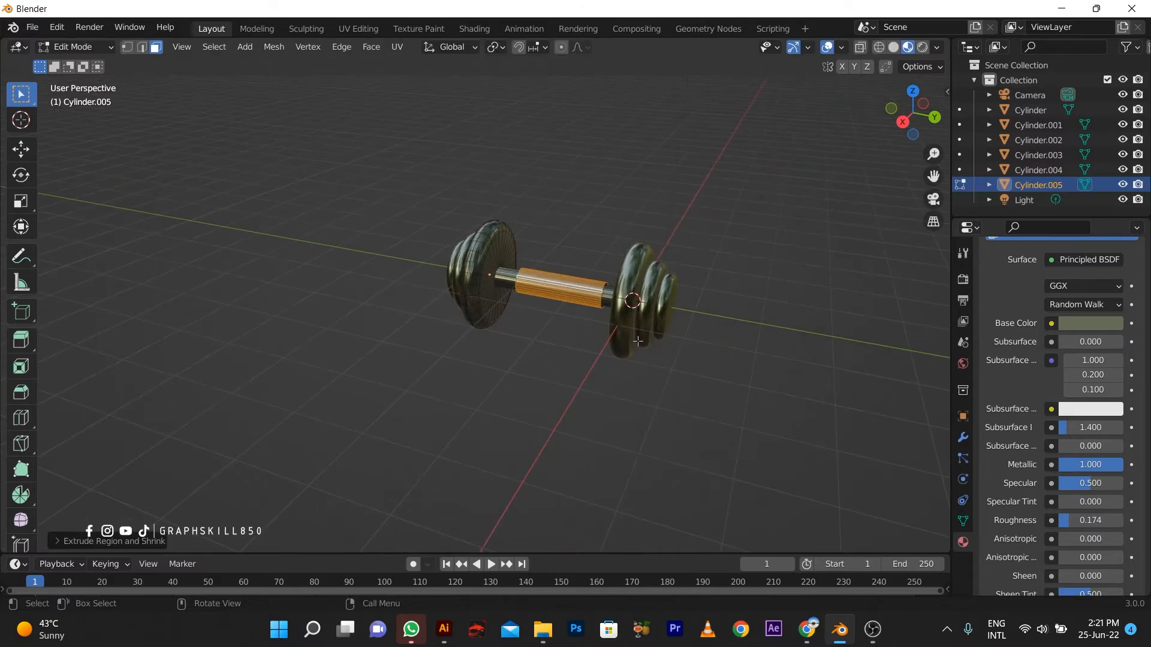
scroll(1139, 352, "up", 1)
scroll(1145, 324, "up", 5)
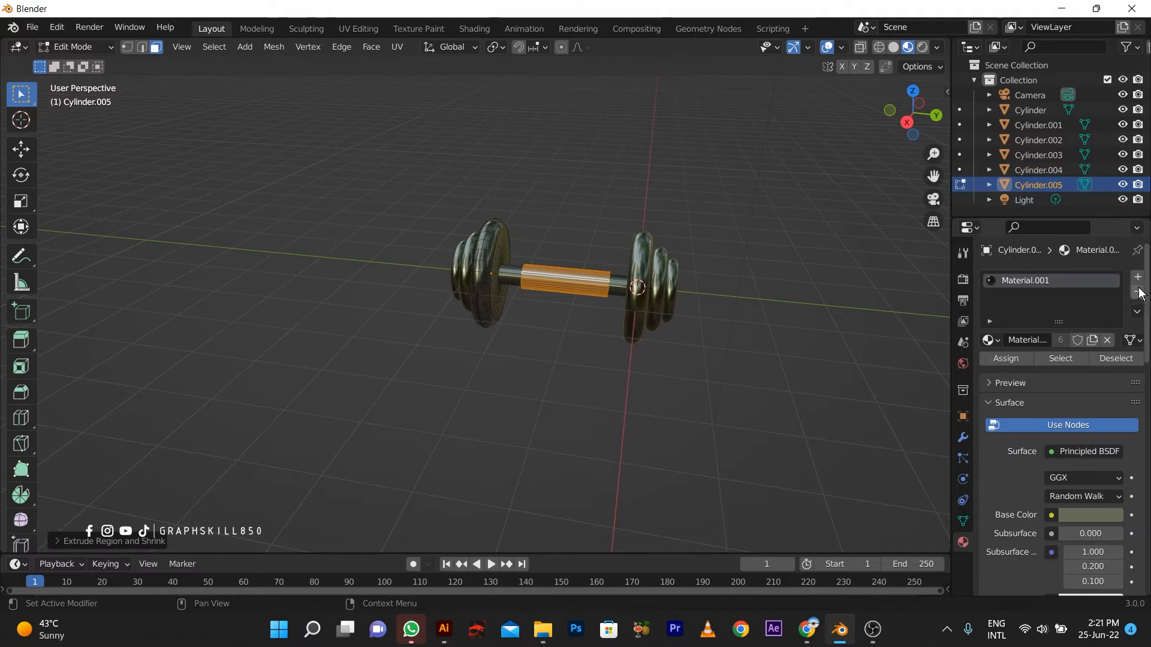
left_click(1138, 279)
left_click(1001, 389)
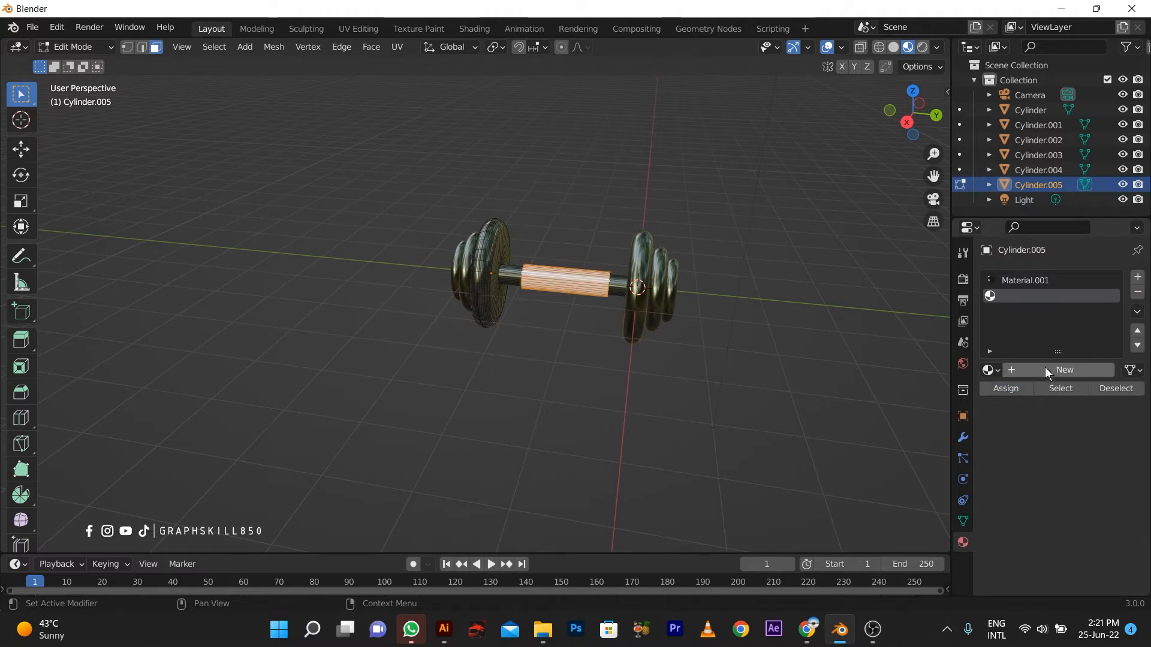
left_click(1049, 368)
scroll(559, 294, "up", 3)
key("Tab")
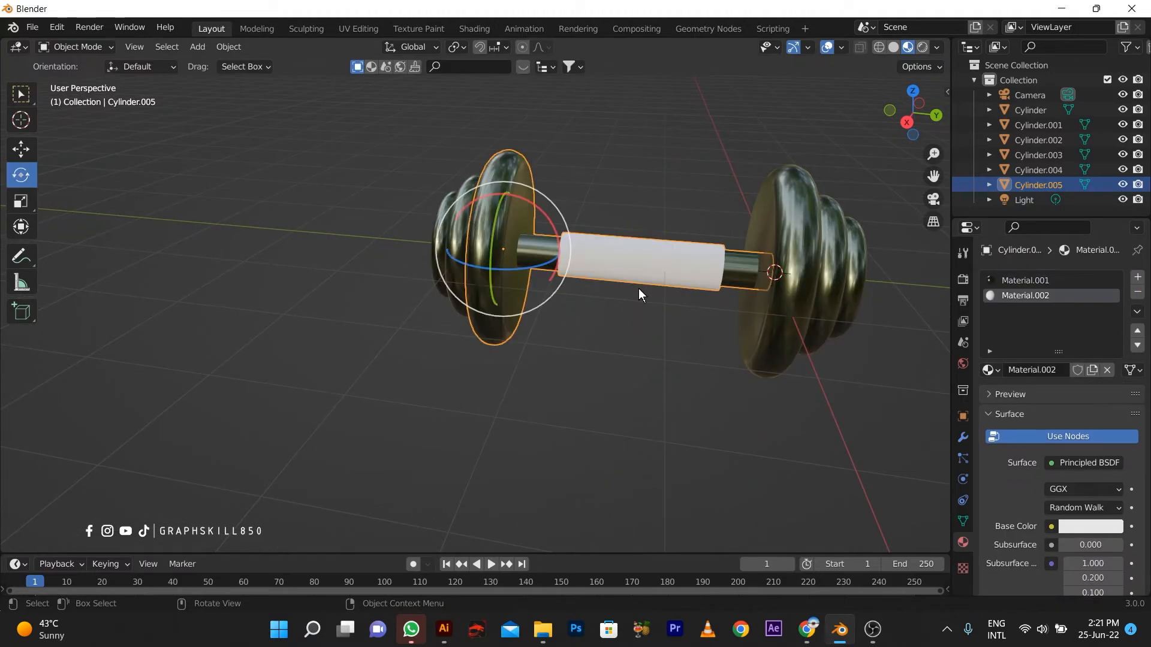
Step: Set the grip material's Roughness to 0.225 and its Base Color to a dark blue with hue about 0.647
key("Tab")
scroll(1106, 505, "down", 2)
scroll(1106, 505, "down", 8)
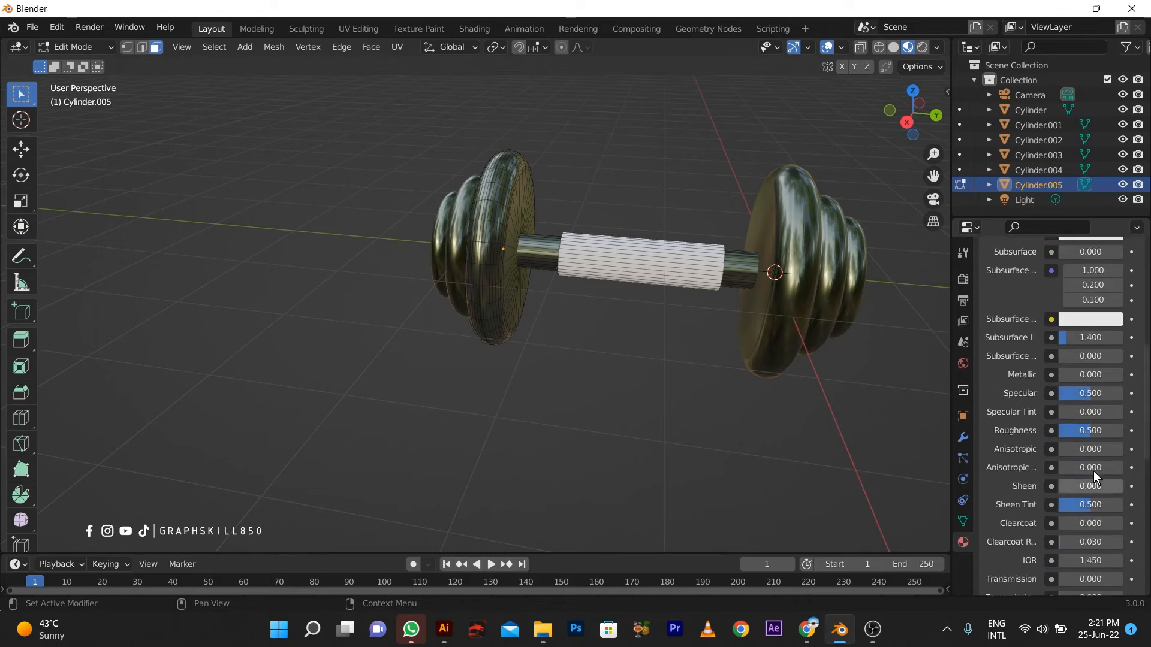
scroll(1084, 431, "up", 10)
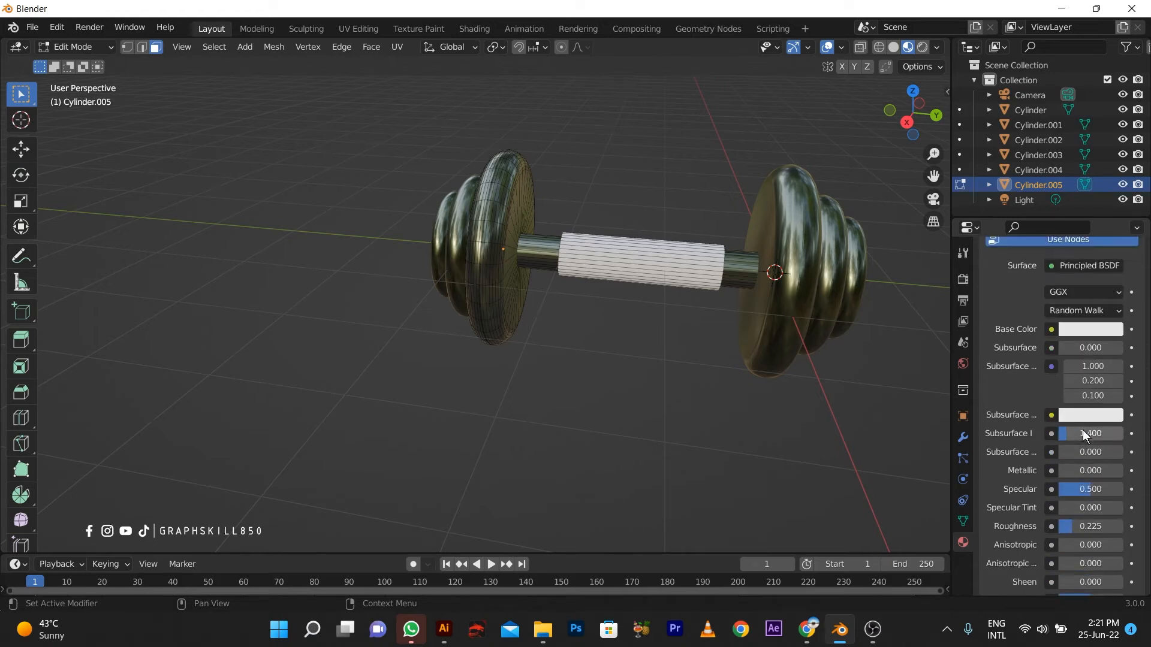
scroll(1071, 397, "down", 8)
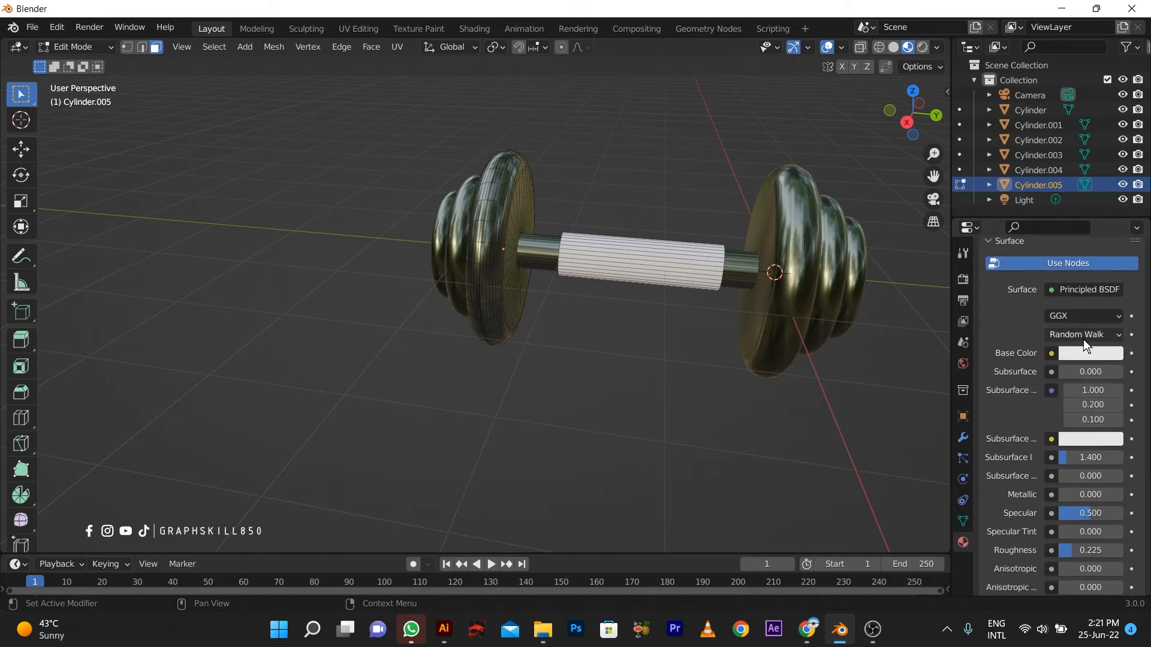
left_click(1088, 353)
left_click(1071, 212)
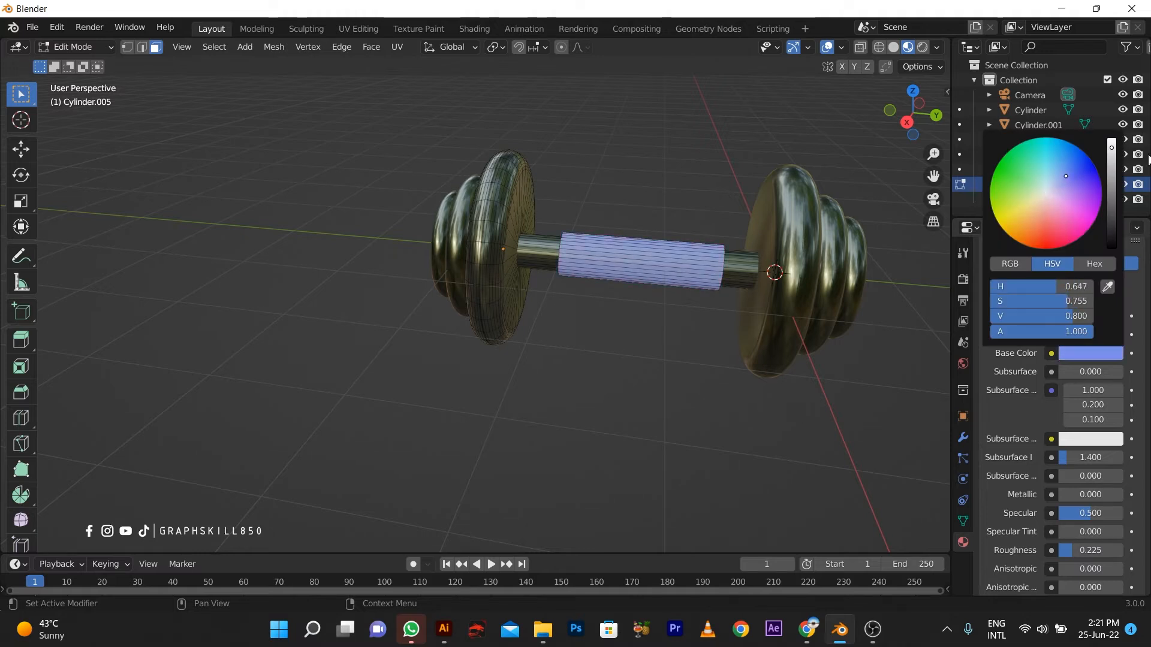
left_click_drag(1111, 147, 1112, 195)
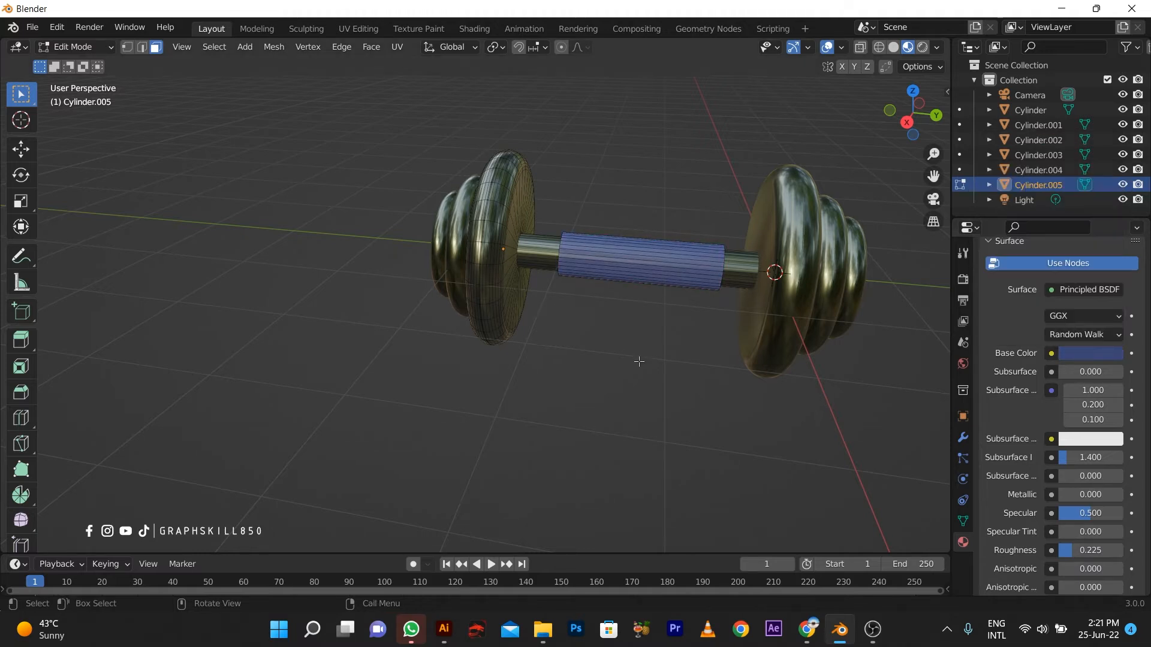
Step: Leave Edit Mode, set the grip material's Metallic to 0.128 and Roughness to 0.427, and deselect the object
key("Tab")
middle_click_drag(632, 374, 818, 401)
scroll(1102, 501, "down", 2)
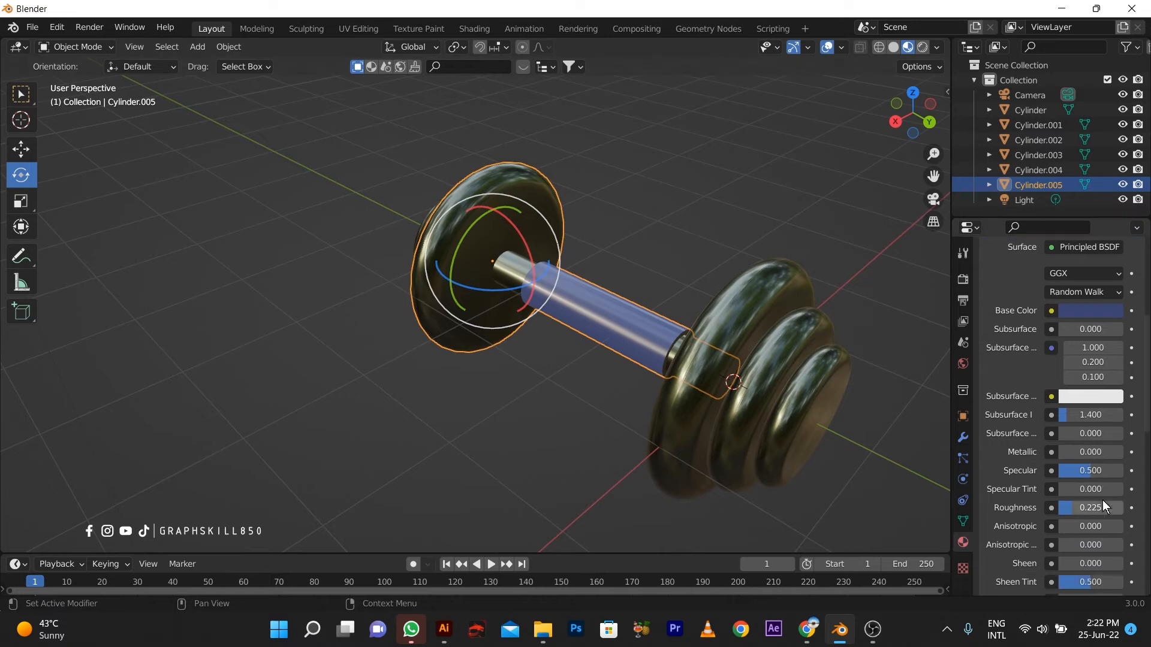
left_click_drag(1060, 452, 1083, 452)
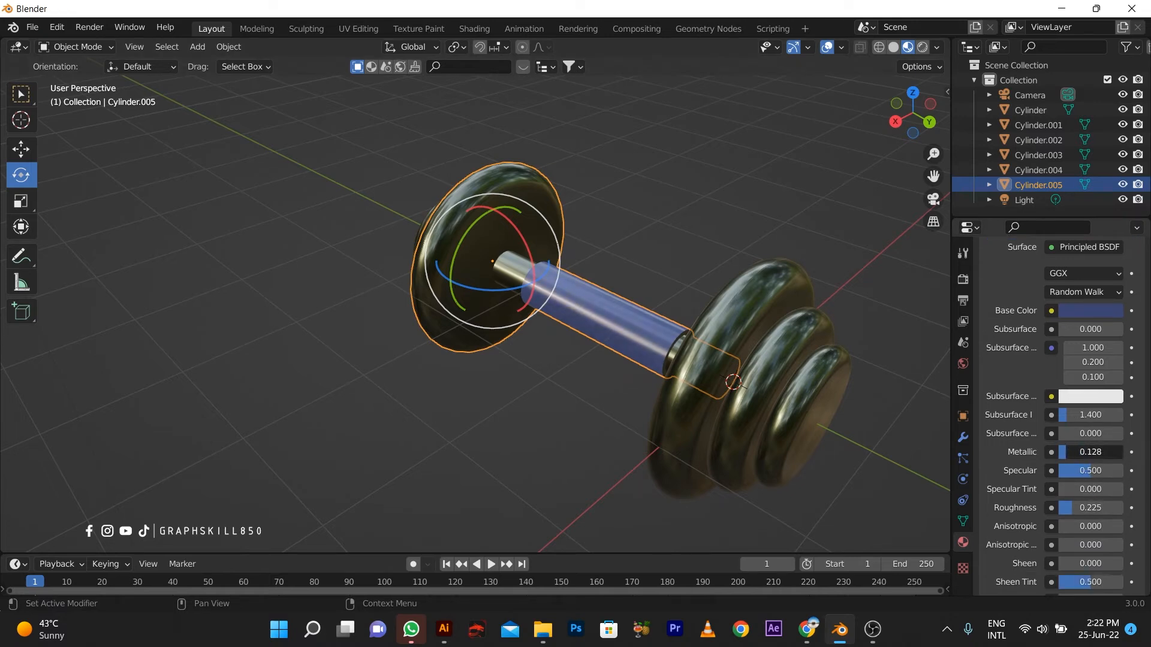
left_click_drag(1074, 508, 1089, 508)
scroll(581, 400, "down", 2)
middle_click_drag(581, 401, 501, 394)
left_click(567, 390)
key("Tab")
key("Tab")
Step: Select all six parts of the dumbbell, activate the Move tool, and paste a copy of them in place
middle_click_drag(581, 390, 429, 386)
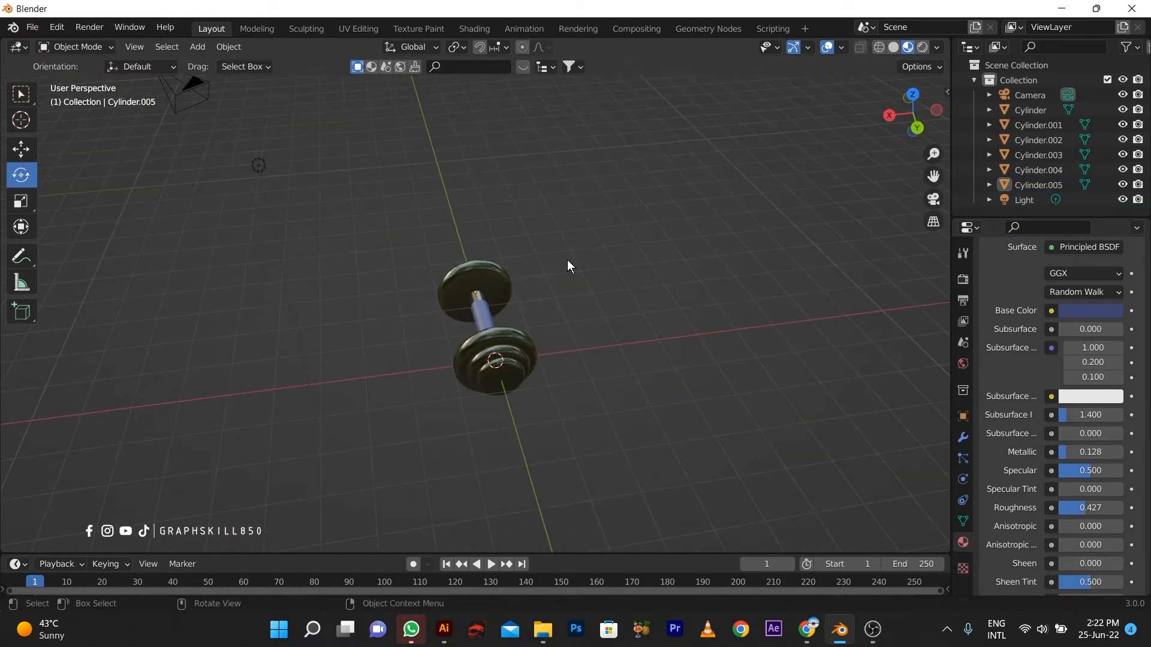
left_click_drag(568, 262, 431, 438)
left_click(20, 150)
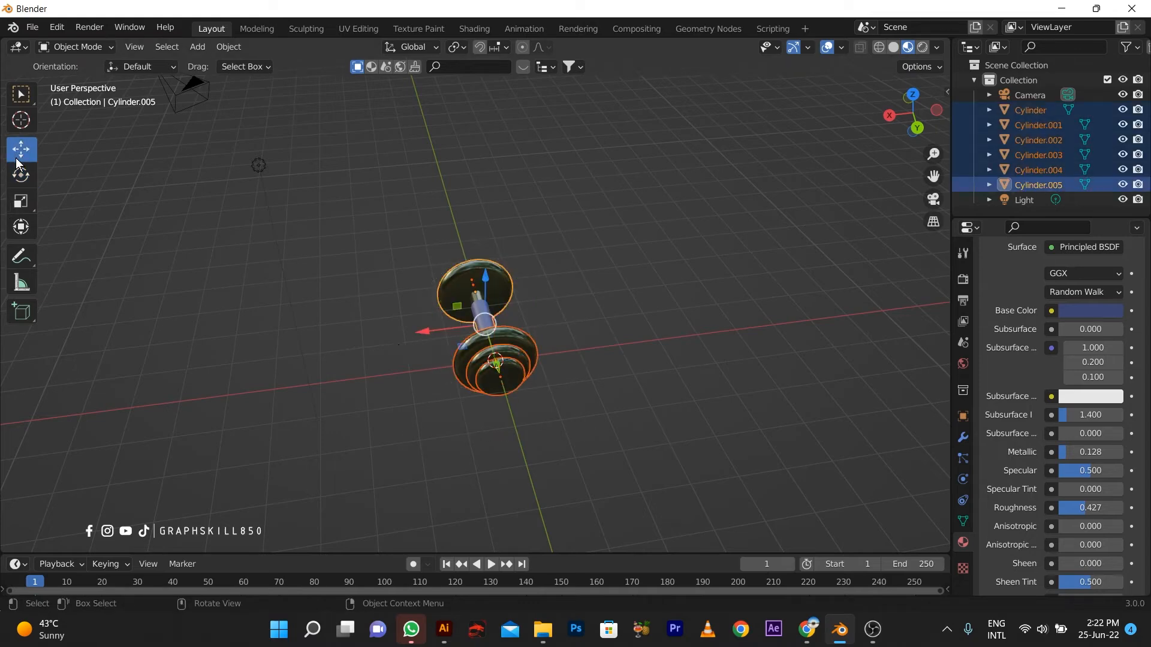
key("ctrl+c")
key("ctrl+v")
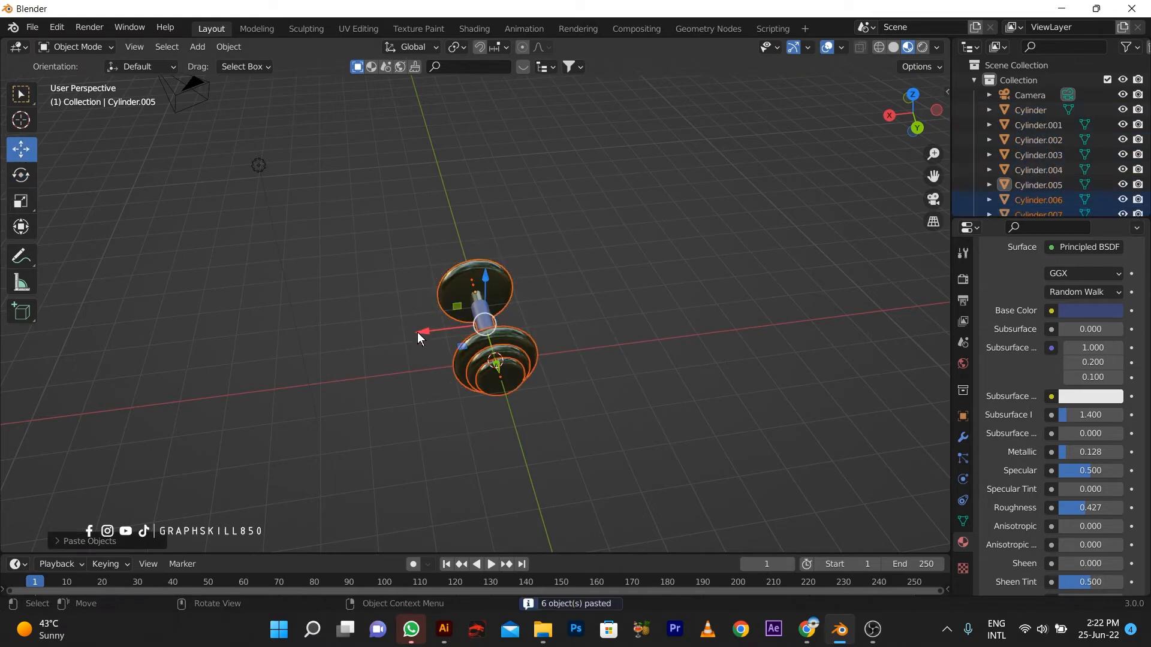
key("g")
key("Escape")
middle_click_drag(514, 333, 543, 455)
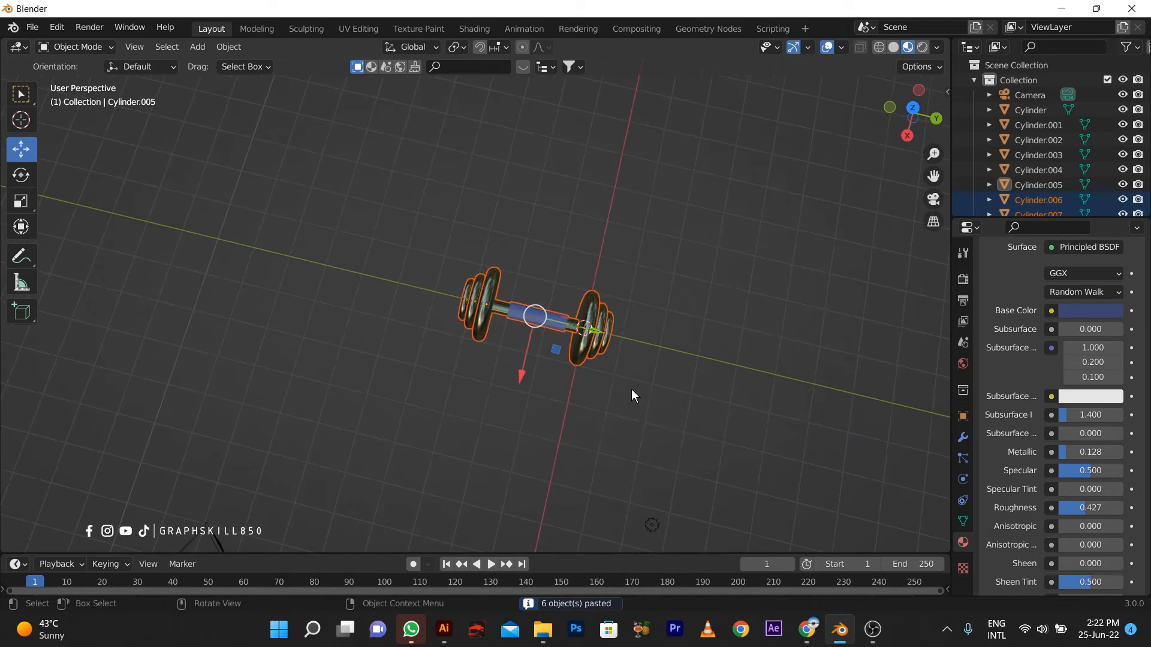
Step: Select all the overlapping dumbbell parts, copy and paste them, and move the copy about 2 m in the negative X direction
left_click(633, 393)
left_click_drag(631, 394, 372, 248)
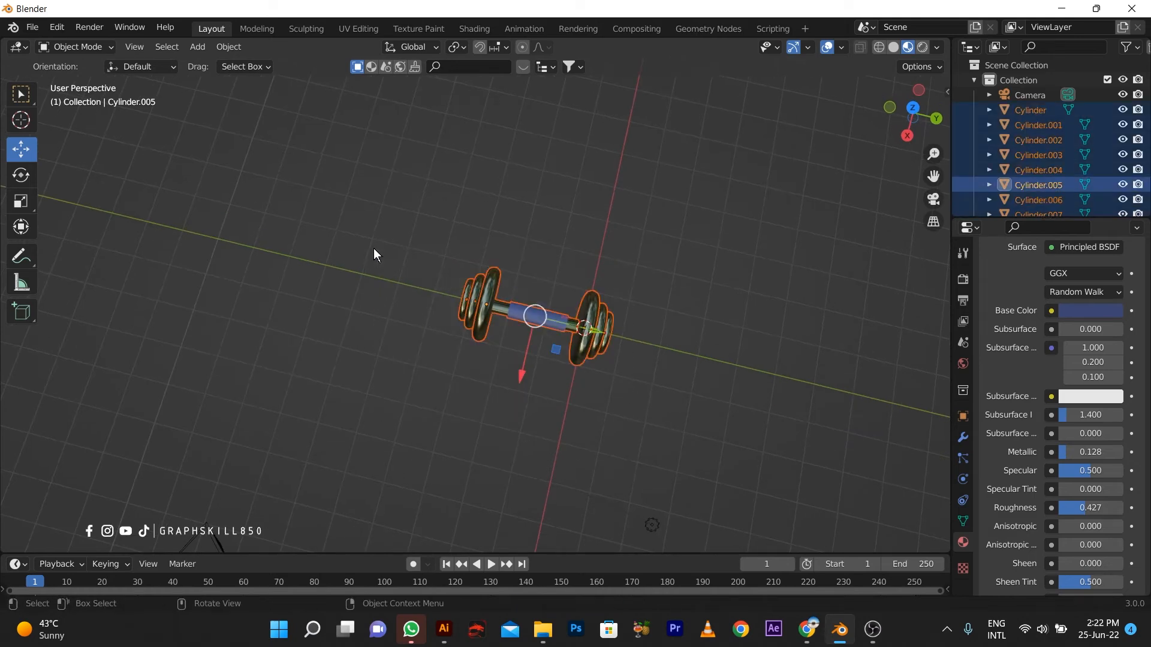
key("ctrl+c")
key("ctrl+v")
key("g")
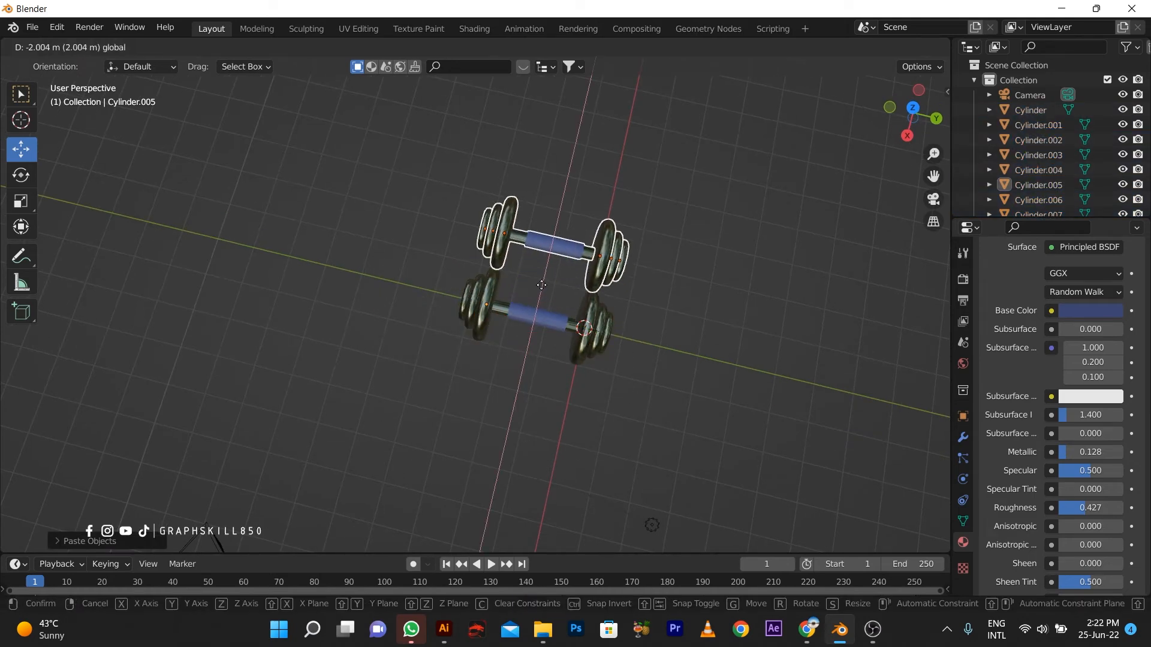
left_click_drag(542, 278, 551, 377)
Step: Paste another copy of the dumbbell and place it along positive X, on the opposite side of the original
key("ctrl+v")
left_click(551, 378)
middle_click_drag(557, 397, 522, 336)
scroll(456, 311, "up", 3)
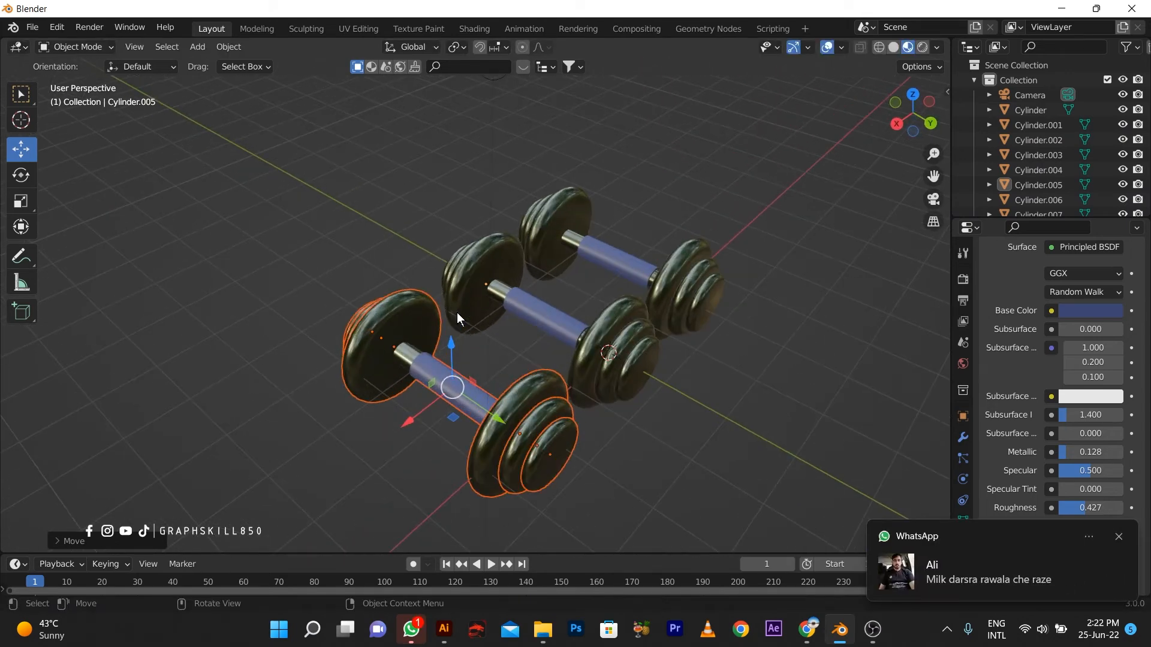
Step: Dismiss the incoming WhatsApp notification and close WhatsApp
scroll(1079, 294, "up", 8)
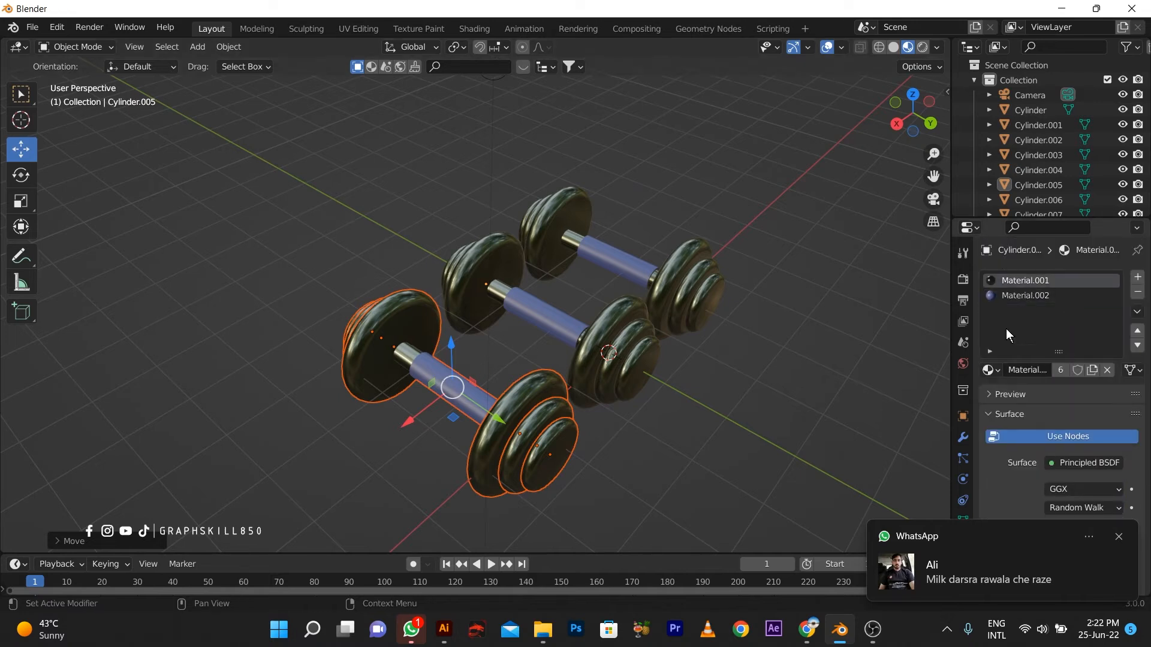
left_click(1119, 537)
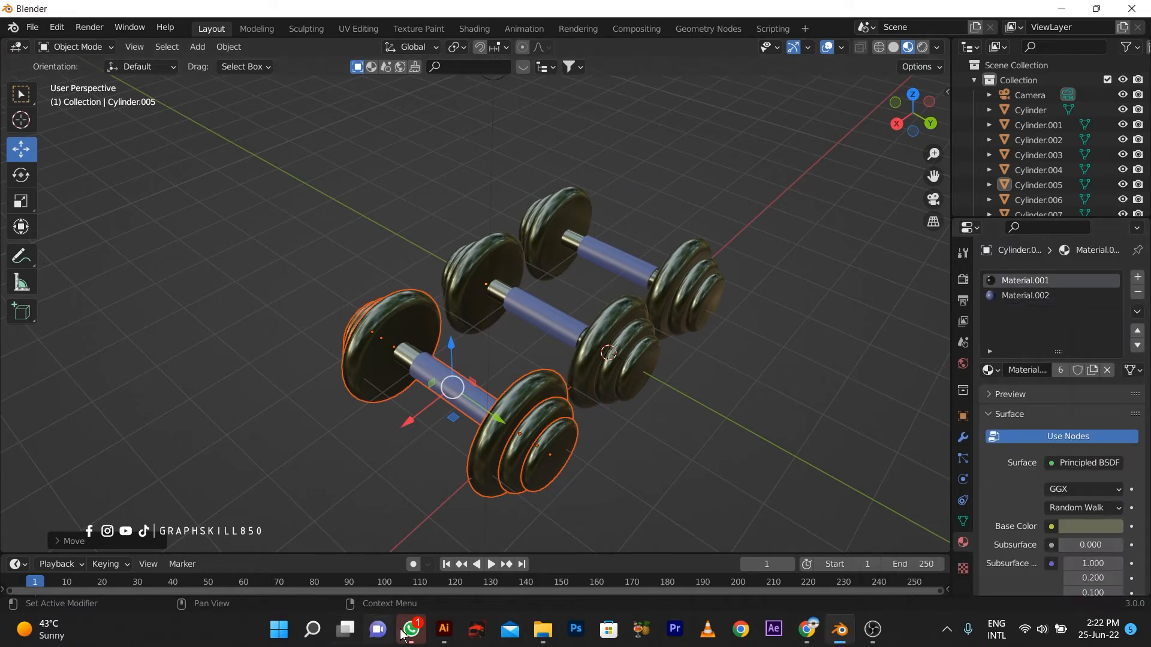
right_click(411, 629)
left_click(378, 589)
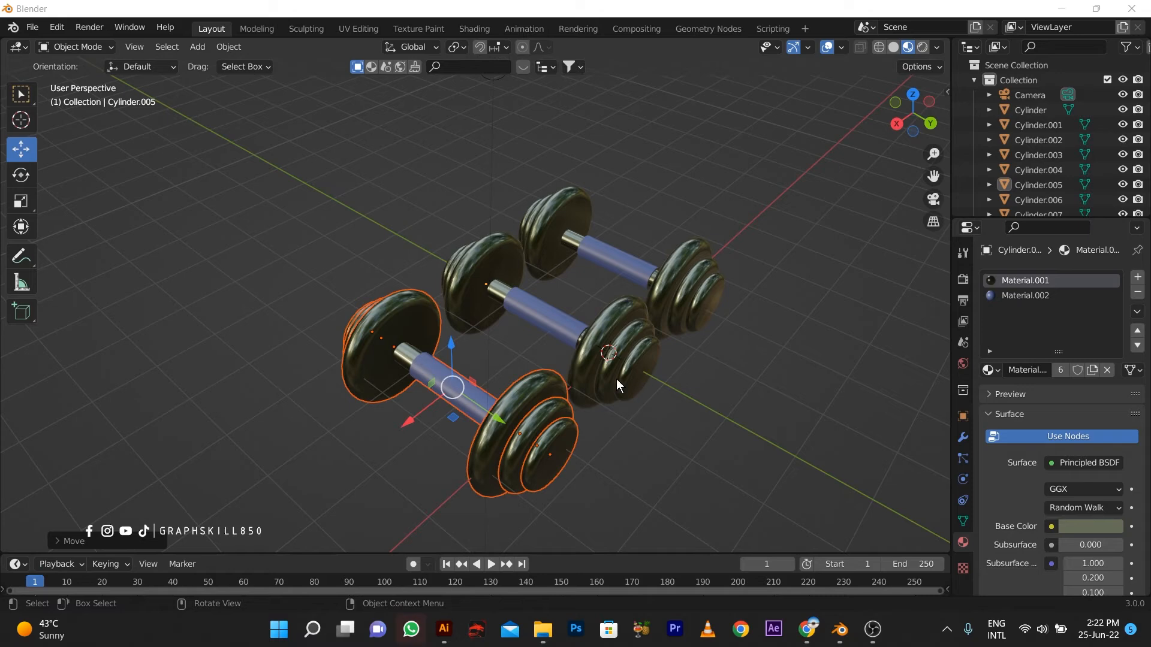
Step: Set the Base Color of the front dumbbell's plate material to a bright copper with hue 0.064 and saturation 0.697
scroll(1074, 520, "down", 5)
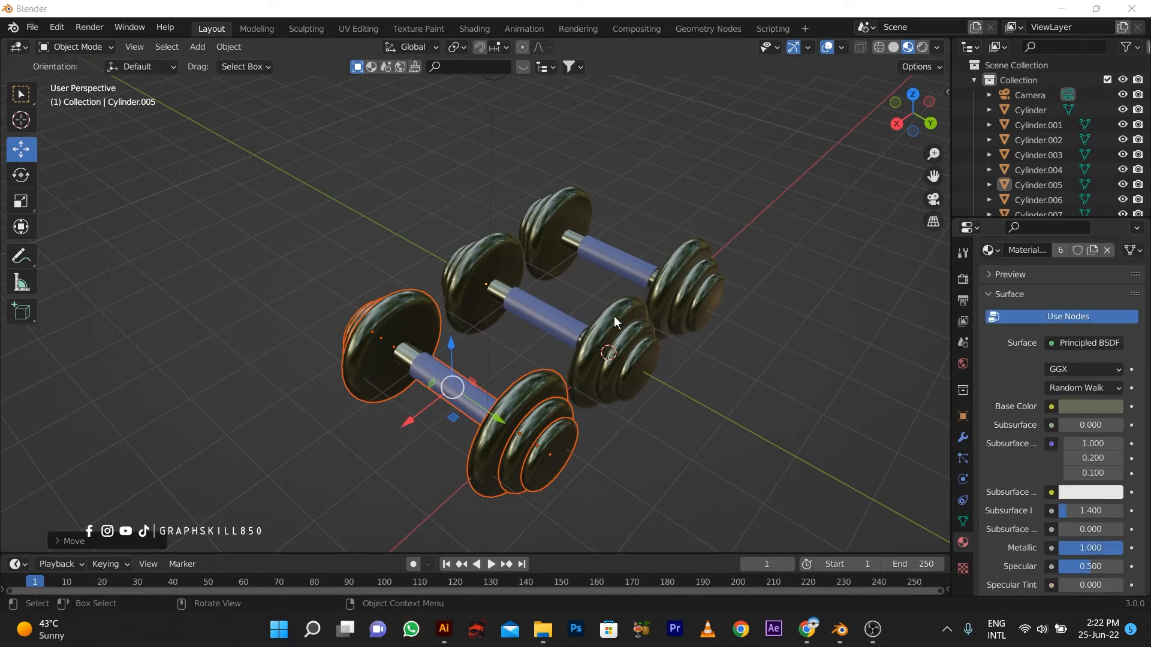
scroll(473, 398, "up", 5)
scroll(527, 338, "down", 5)
left_click(560, 459)
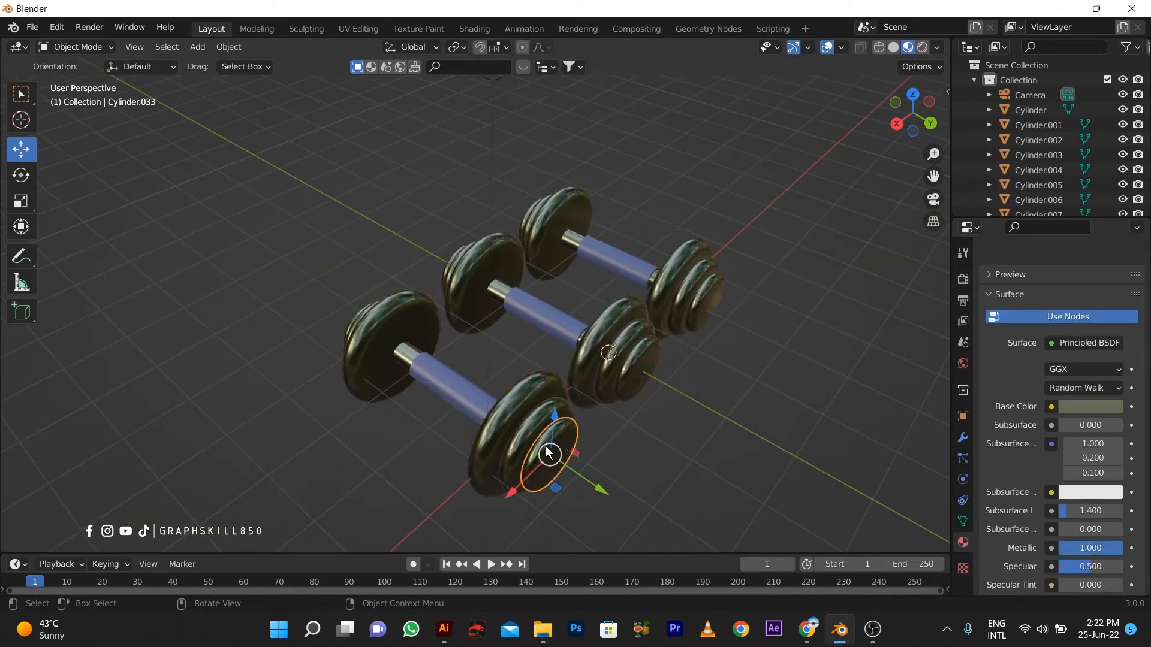
scroll(648, 350, "up", 5)
scroll(648, 353, "down", 5)
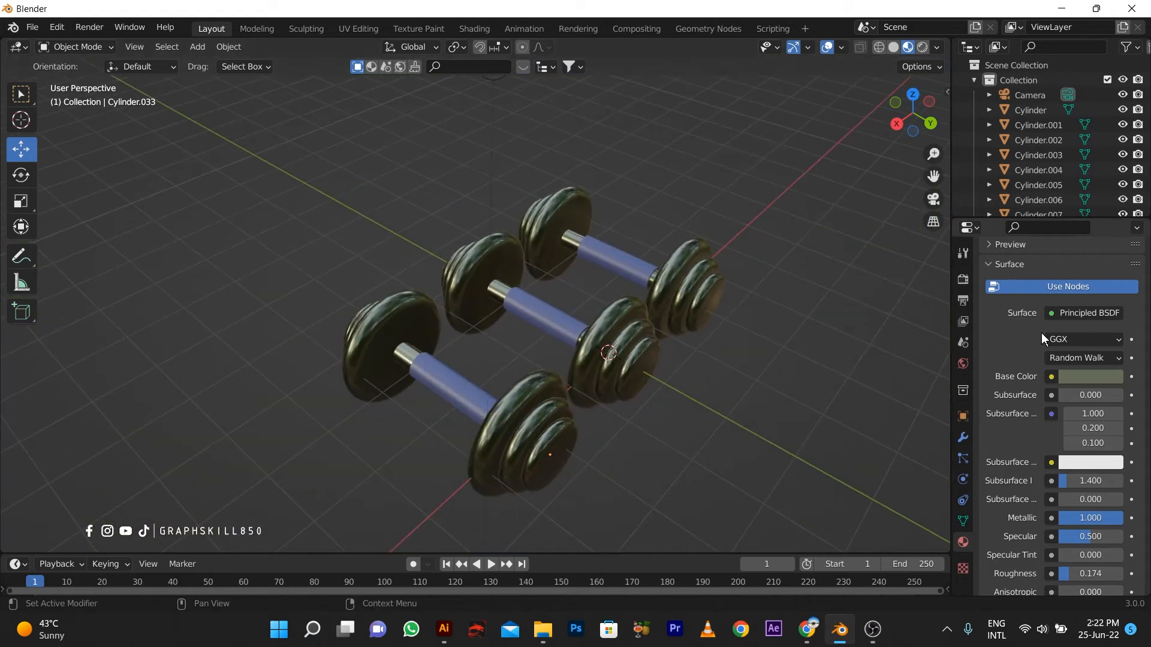
scroll(1060, 324, "up", 5)
left_click(1100, 498)
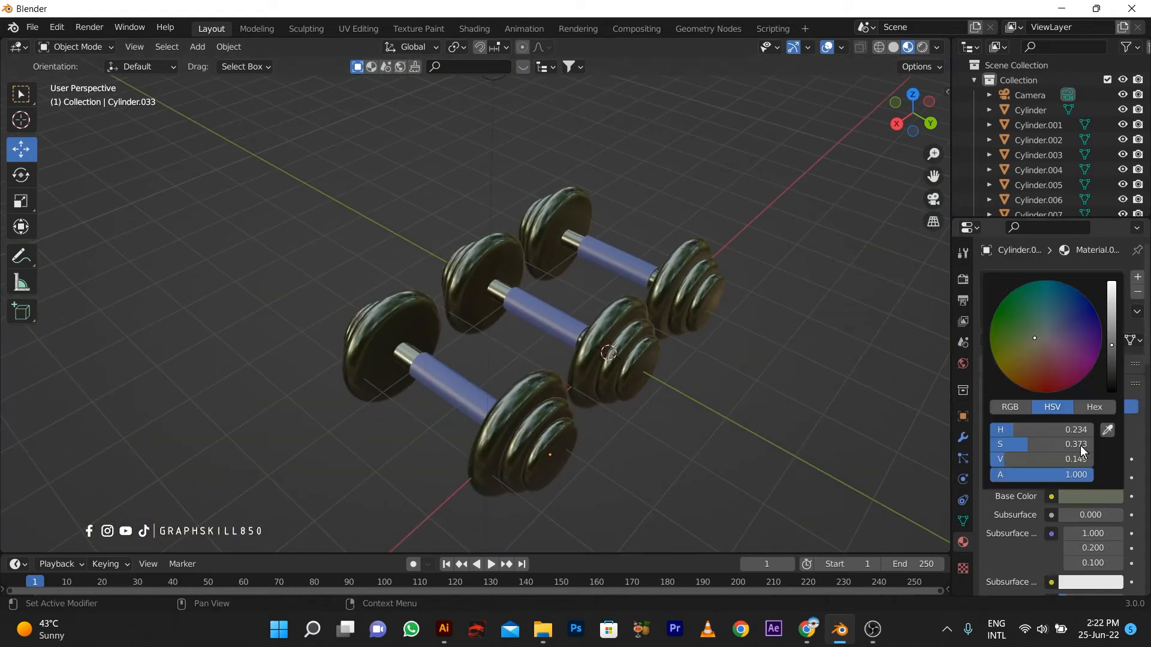
mouse_move(1034, 337)
left_mouse_down()
mouse_move(1073, 371)
mouse_move(993, 357)
mouse_move(1033, 362)
mouse_move(1062, 340)
mouse_move(1032, 340)
mouse_move(1034, 358)
left_mouse_up()
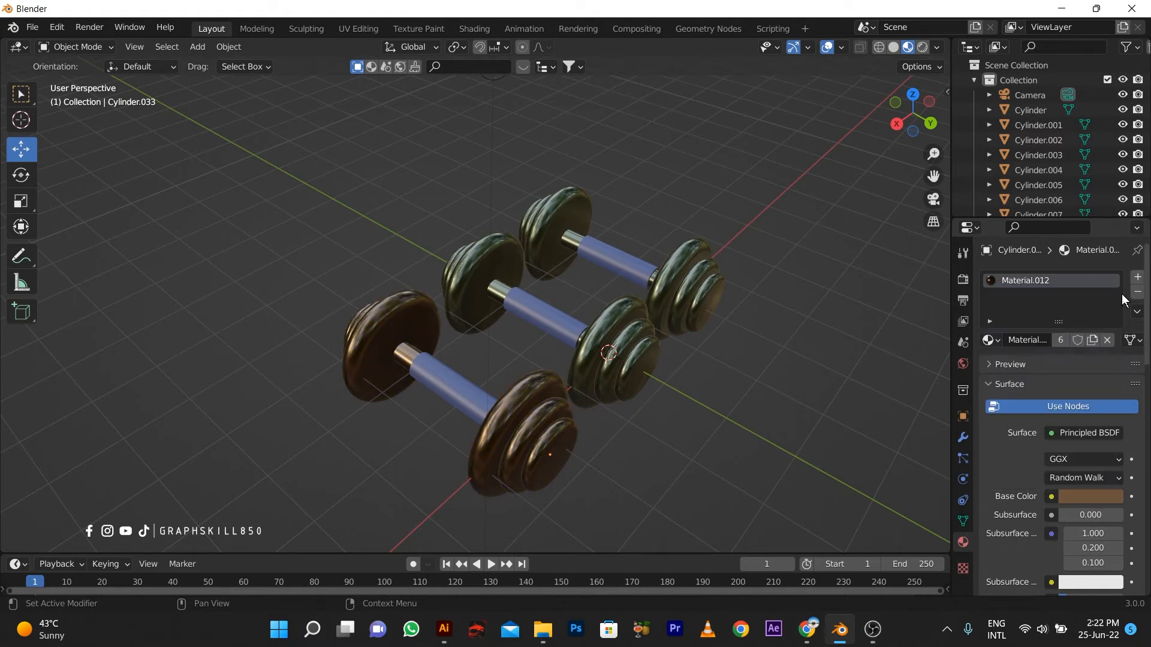
left_click(1073, 492)
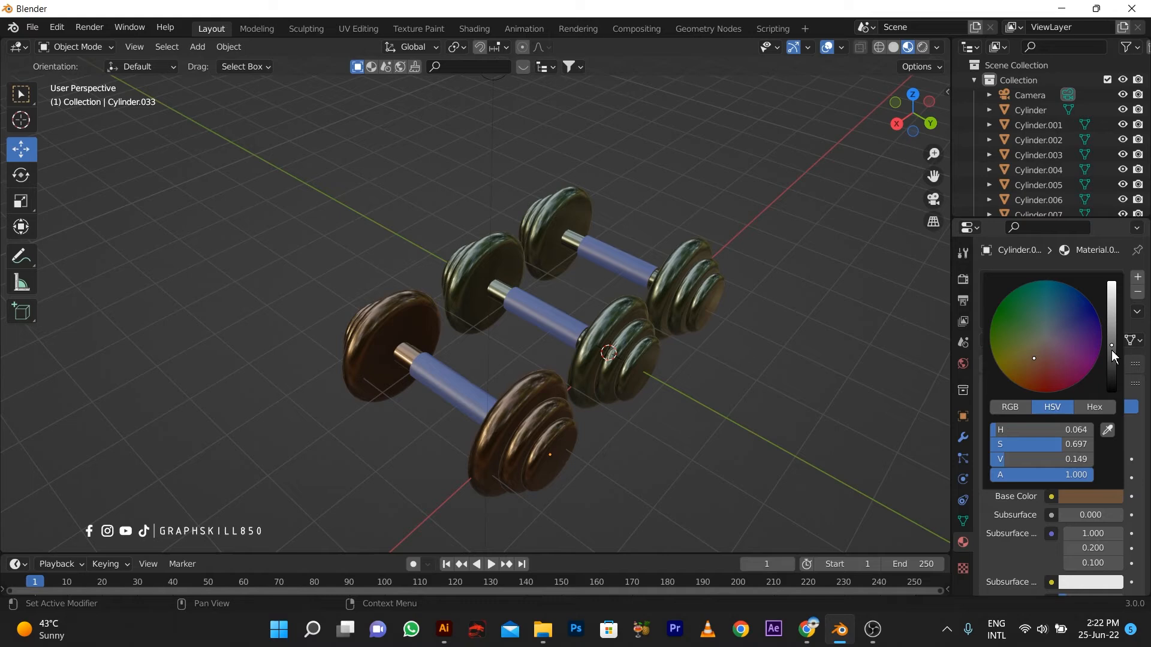
left_click(1113, 301)
Step: Select the copper dumbbell's inner plate and set its material's Base Color to near-white with hue 0.978, saturation 0.084 and value 1.000
middle_click_drag(753, 310, 671, 422)
left_click(672, 422)
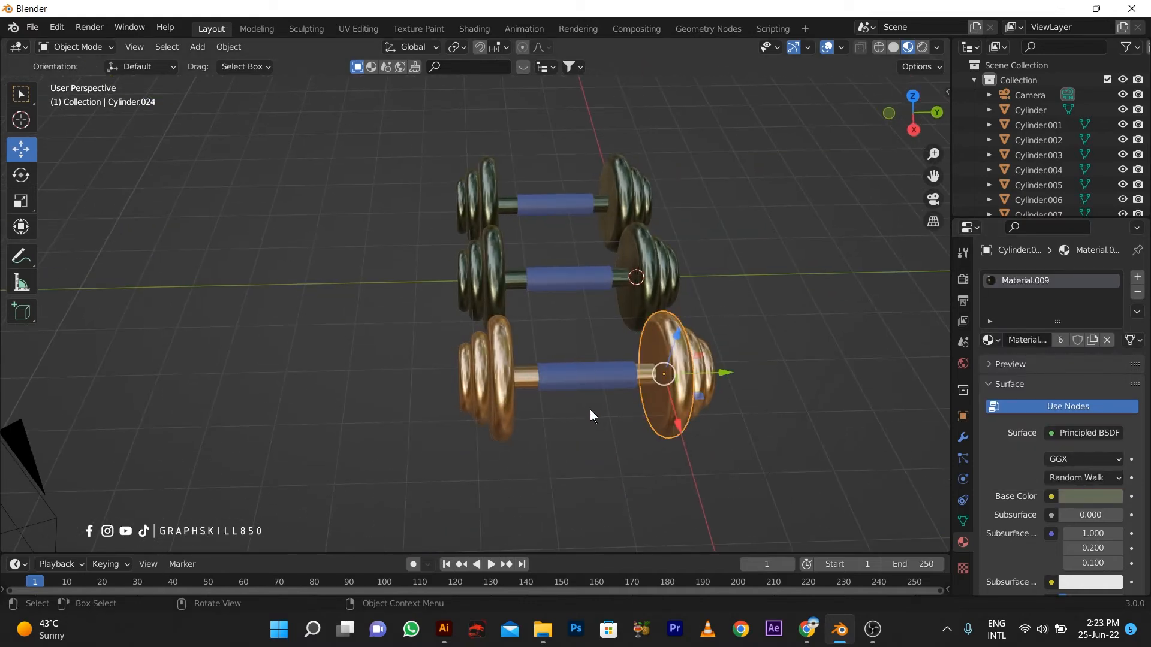
left_click(1092, 498)
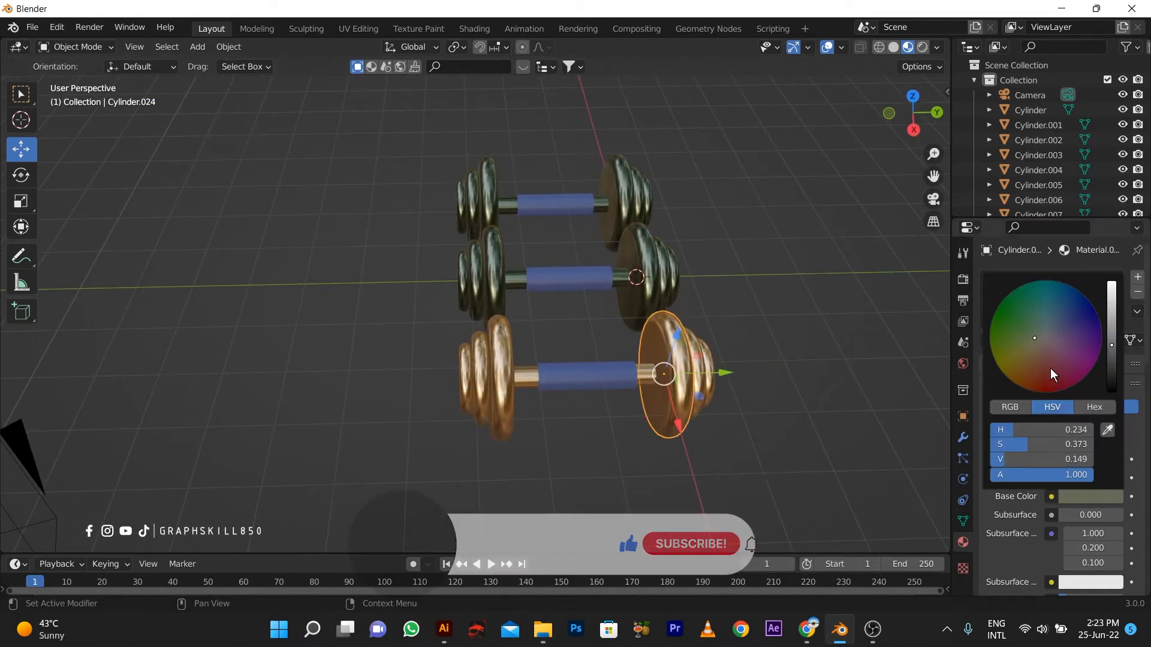
left_click(1045, 338)
left_click(1111, 332)
left_click_drag(1112, 332, 1111, 281)
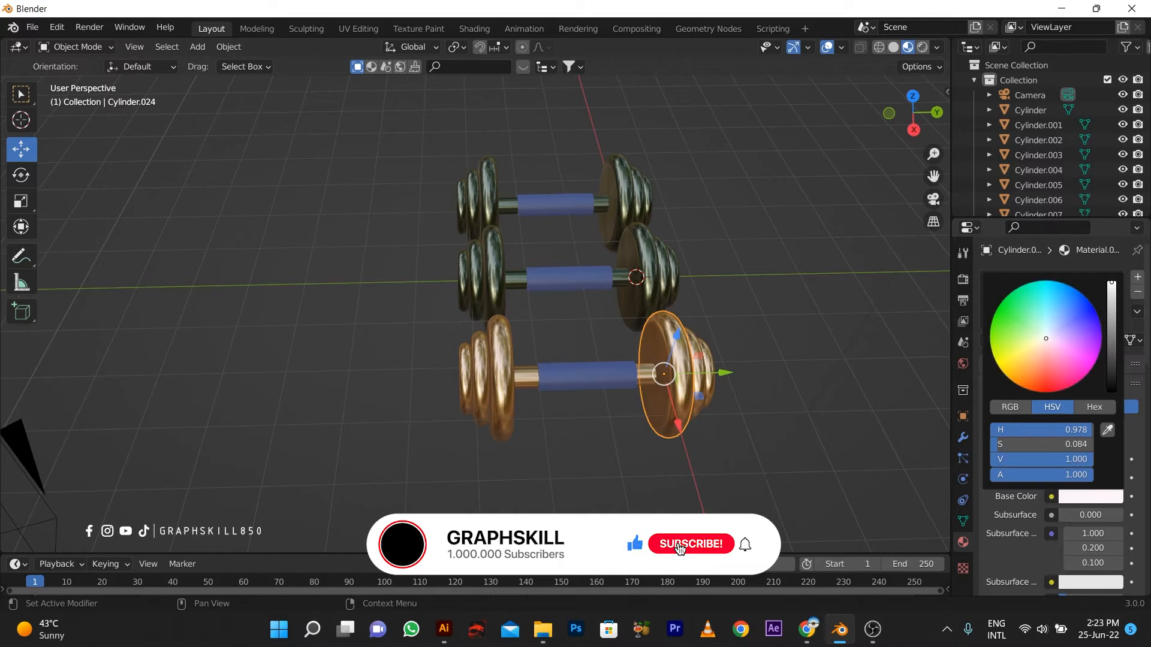
left_click(638, 438)
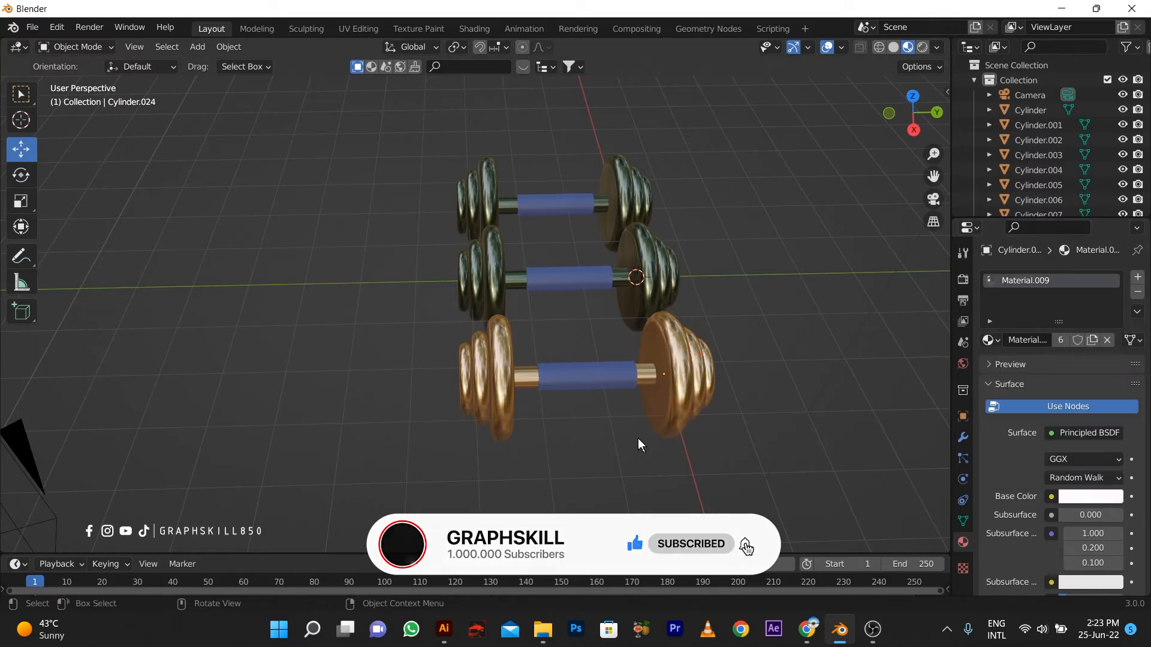
Step: Change the Base Color of Material.010 on the copper dumbbell's handle to a muted green and adjust the colour once more
middle_click_drag(638, 438, 917, 406)
left_click(570, 356)
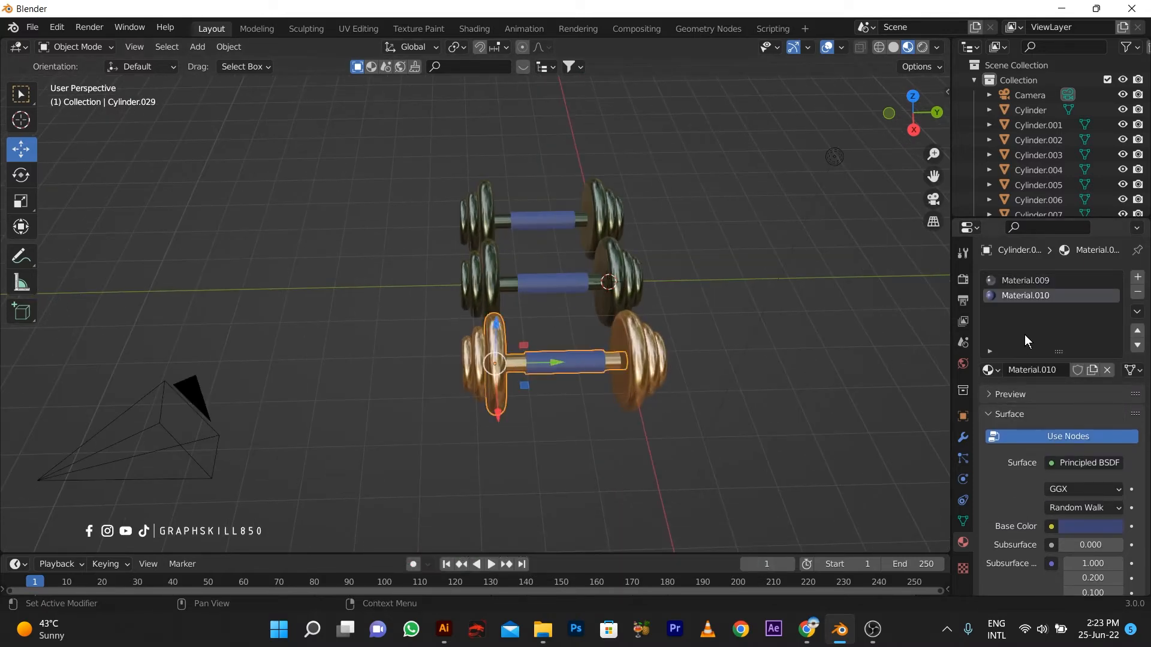
left_click(1091, 527)
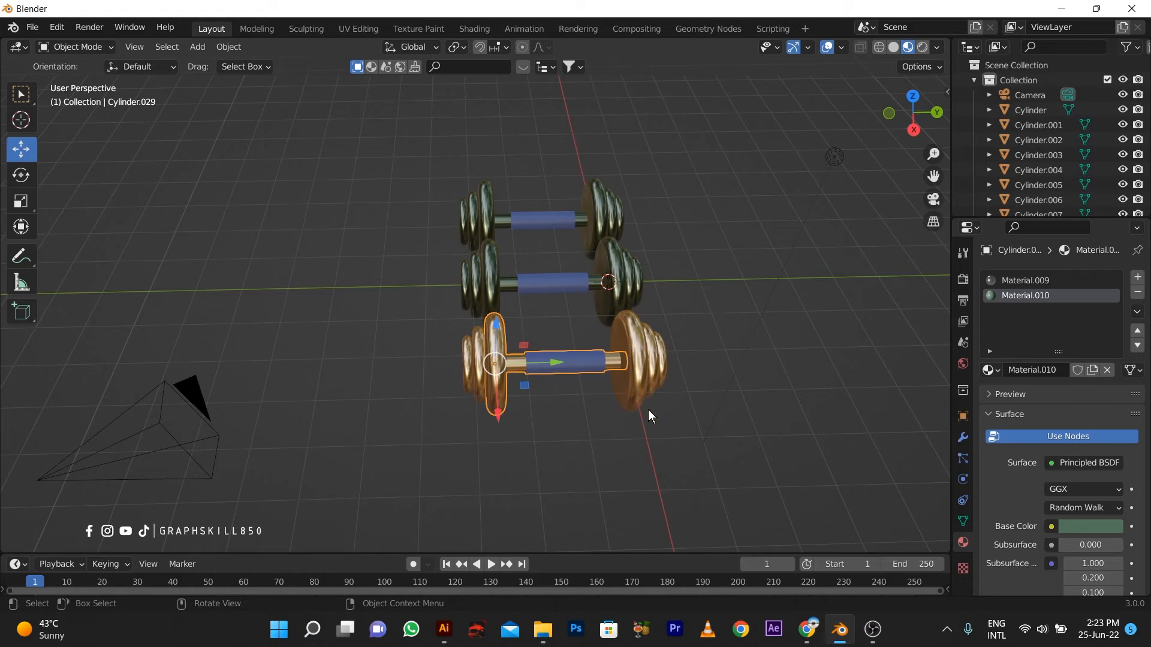
middle_click_drag(649, 416, 666, 440)
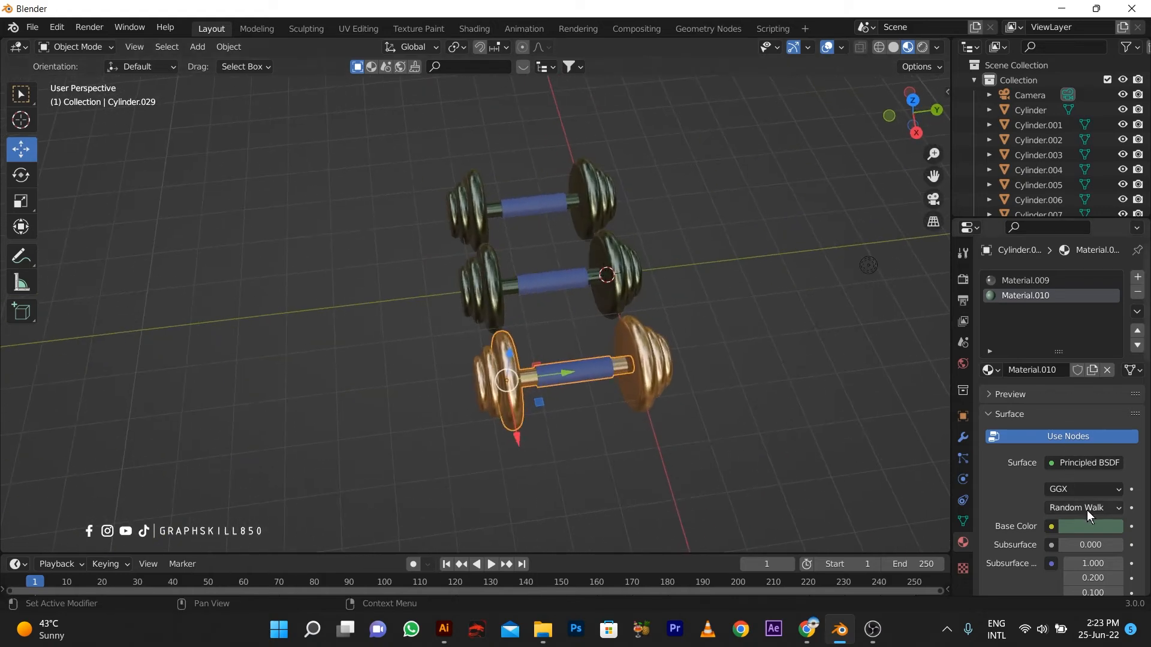
scroll(1086, 512, "down", 3)
scroll(1047, 482, "up", 3)
left_click(1081, 526)
mouse_move(1042, 384)
left_mouse_down()
mouse_move(1036, 372)
mouse_move(1087, 372)
mouse_move(1026, 419)
mouse_move(1050, 417)
mouse_move(1043, 370)
left_mouse_up()
left_click(742, 408)
Step: Set the Base Color of Material.004 on the middle dumbbell to light yellow-green with hue 0.234, saturation 0.396 and value 1.000
mouse_move(562, 455)
middle_mouse_down()
mouse_move(512, 462)
mouse_move(500, 359)
mouse_move(457, 278)
middle_mouse_up()
left_click(457, 279)
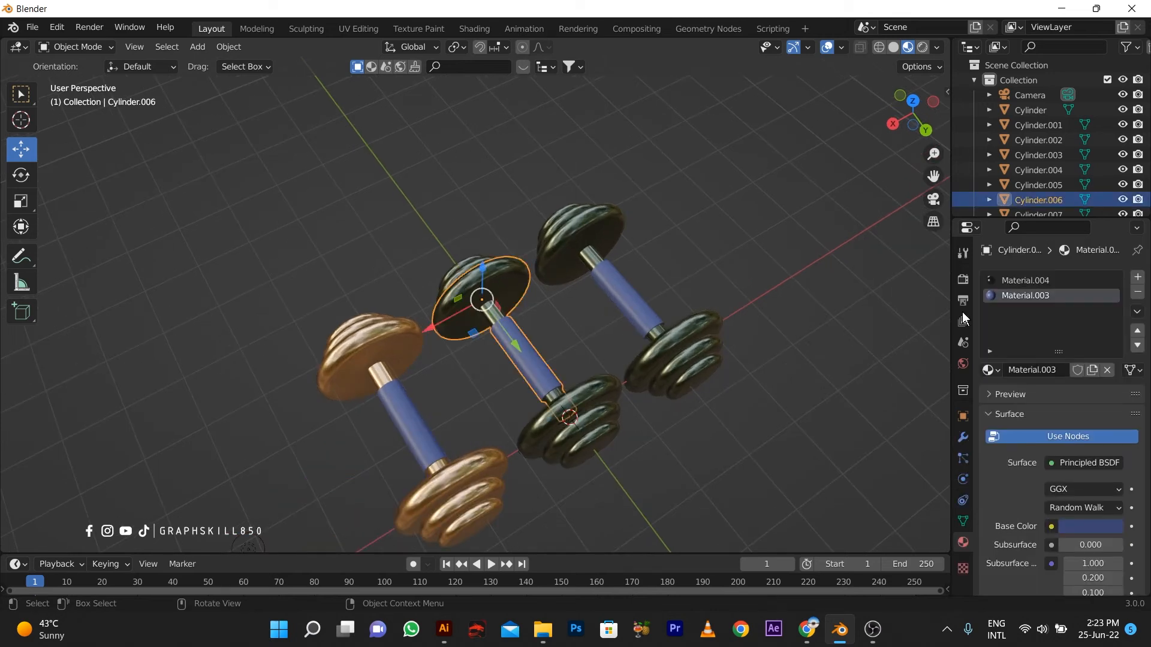
left_click(805, 386)
left_click(1015, 280)
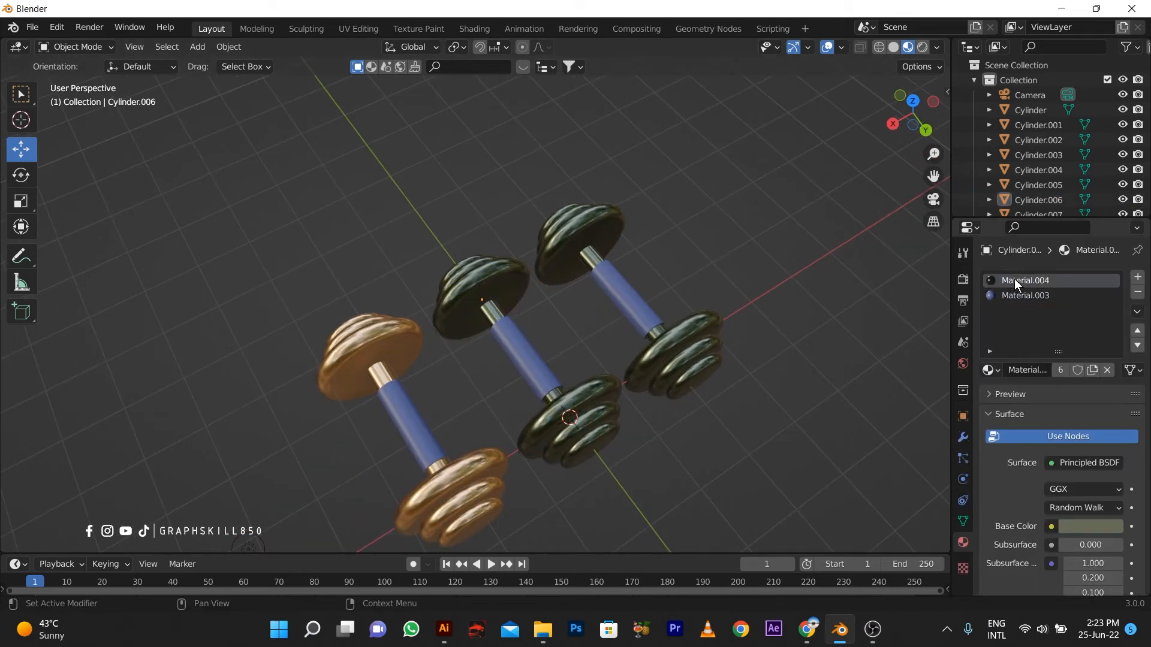
left_click(1091, 527)
left_click_drag(1113, 364, 1112, 321)
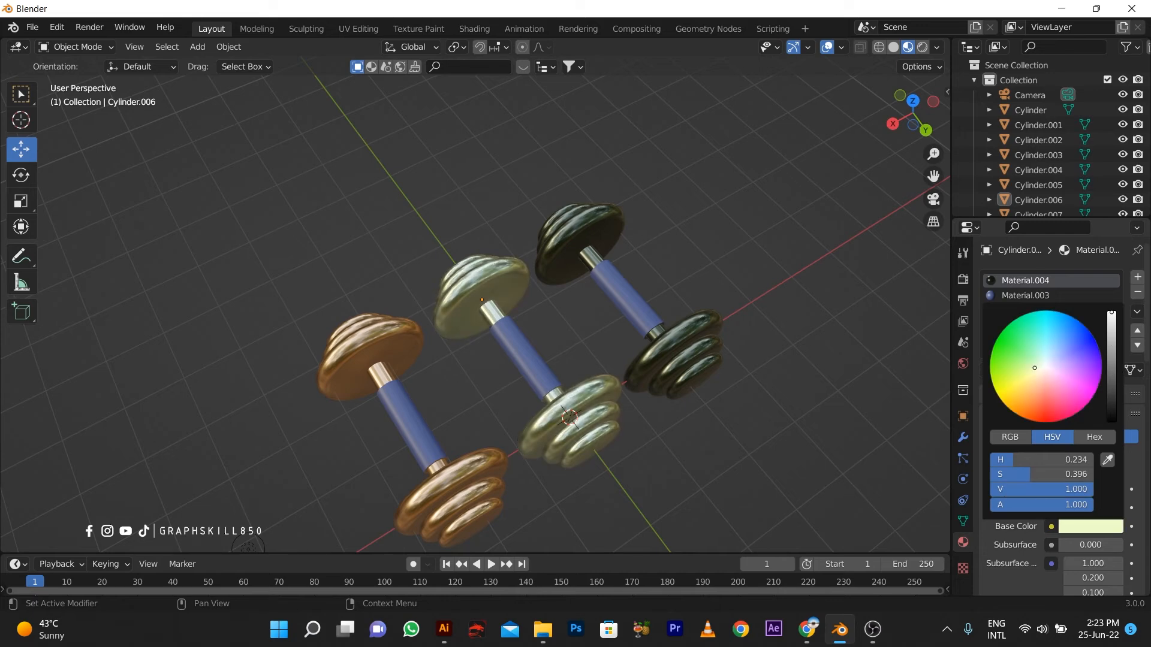
Step: Add a mesh plane at the origin and scale it up about 29.7 times to serve as a floor
scroll(653, 381, "down", 3)
middle_click_drag(624, 412, 634, 329)
key("shift+a")
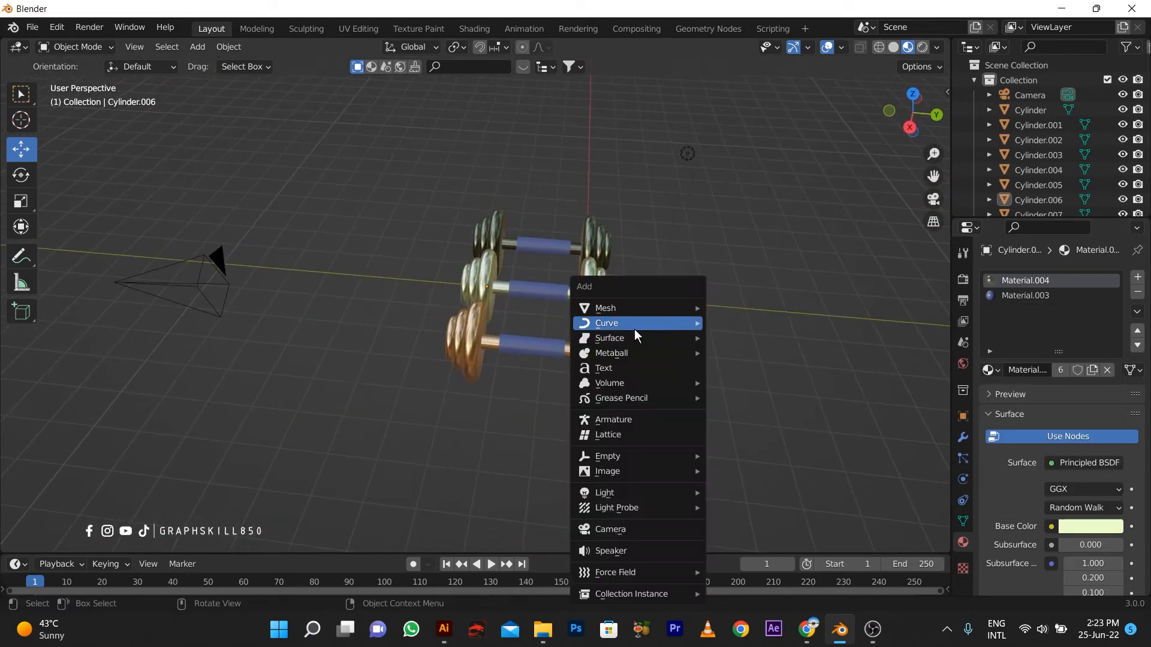
mouse_move(618, 310)
left_click(732, 307)
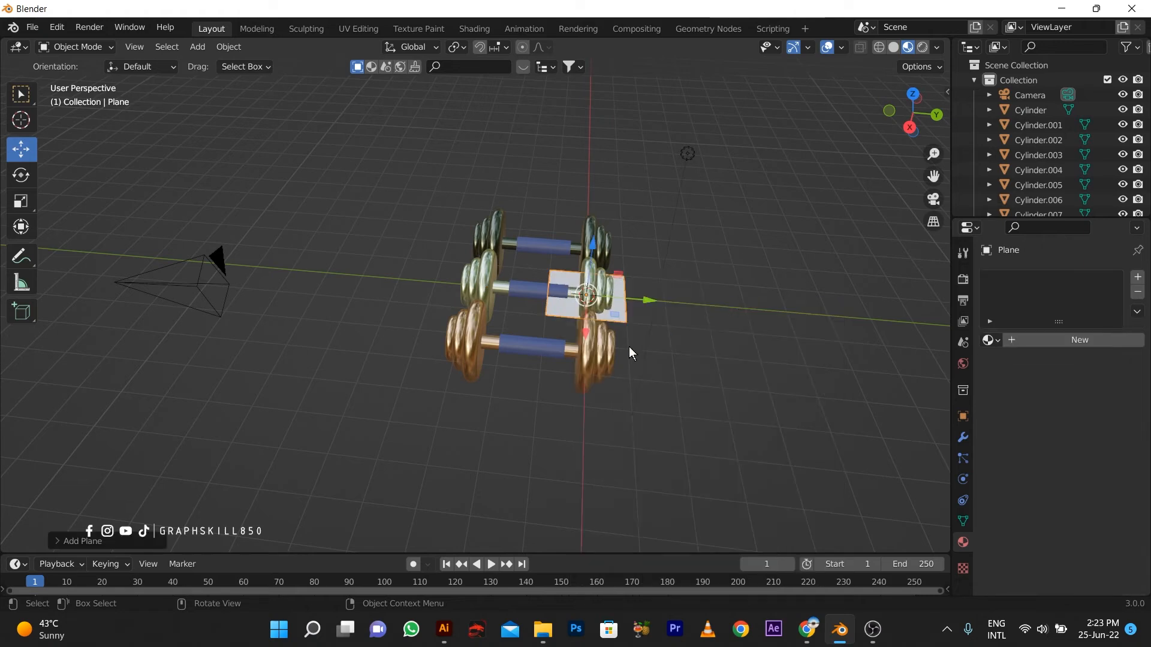
key("s")
left_click(321, 82)
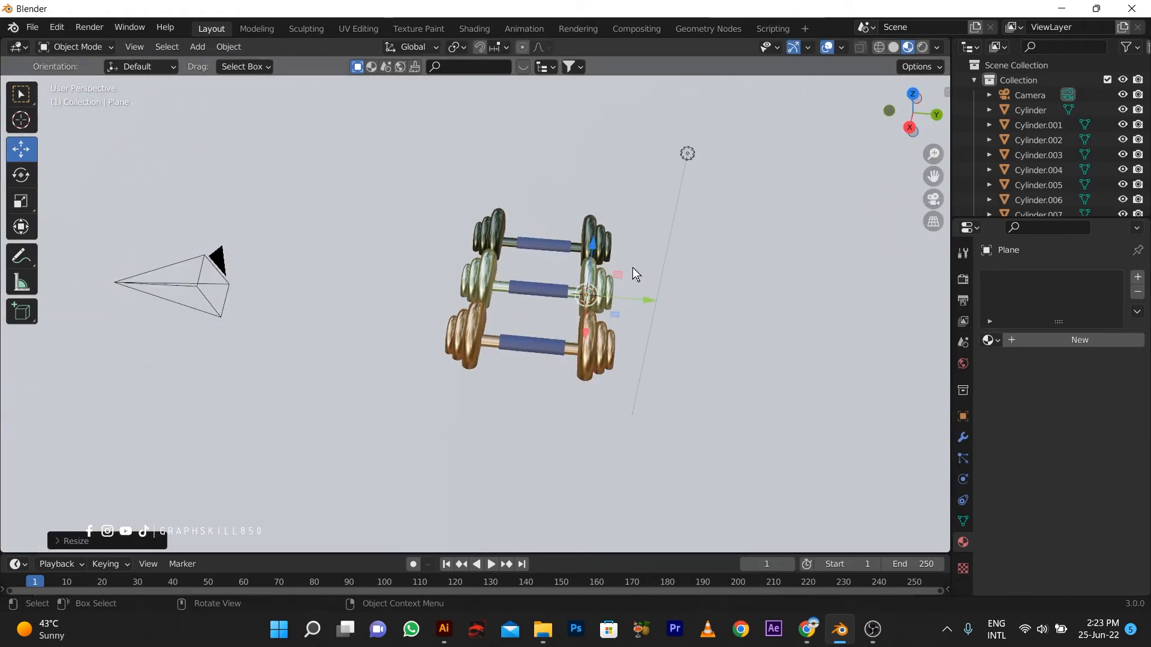
Step: View the scene through the camera and move the floor plane straight down along Z until it lies below the dumbbells
key("KP_0")
scroll(523, 330, "down", 3)
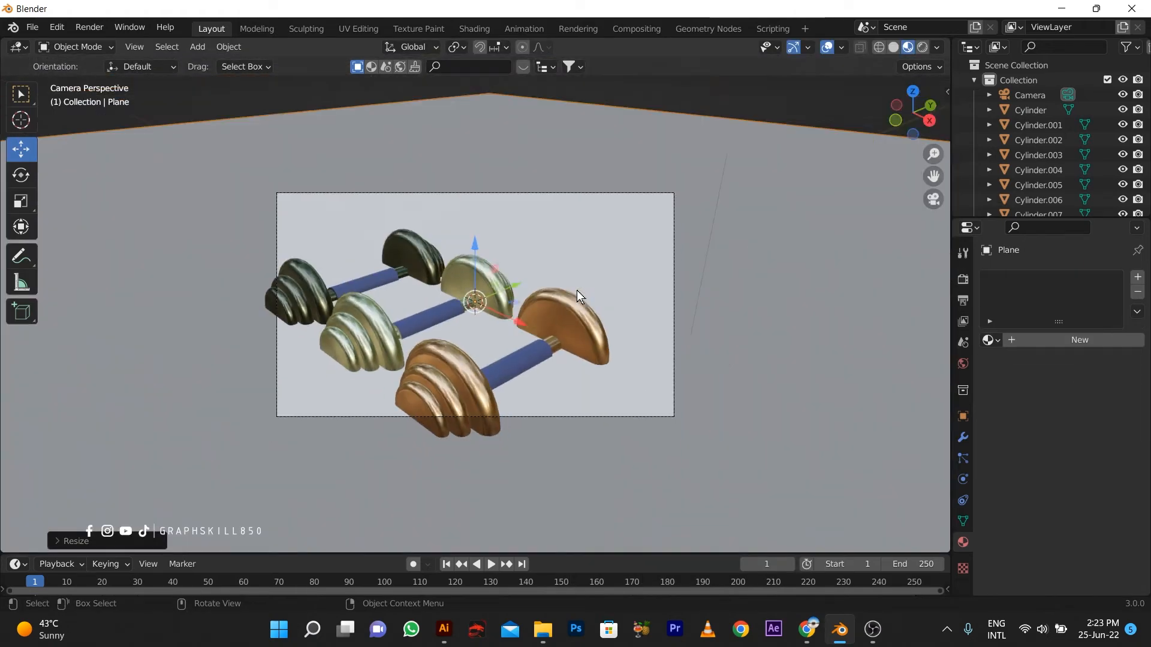
key("g")
key("z")
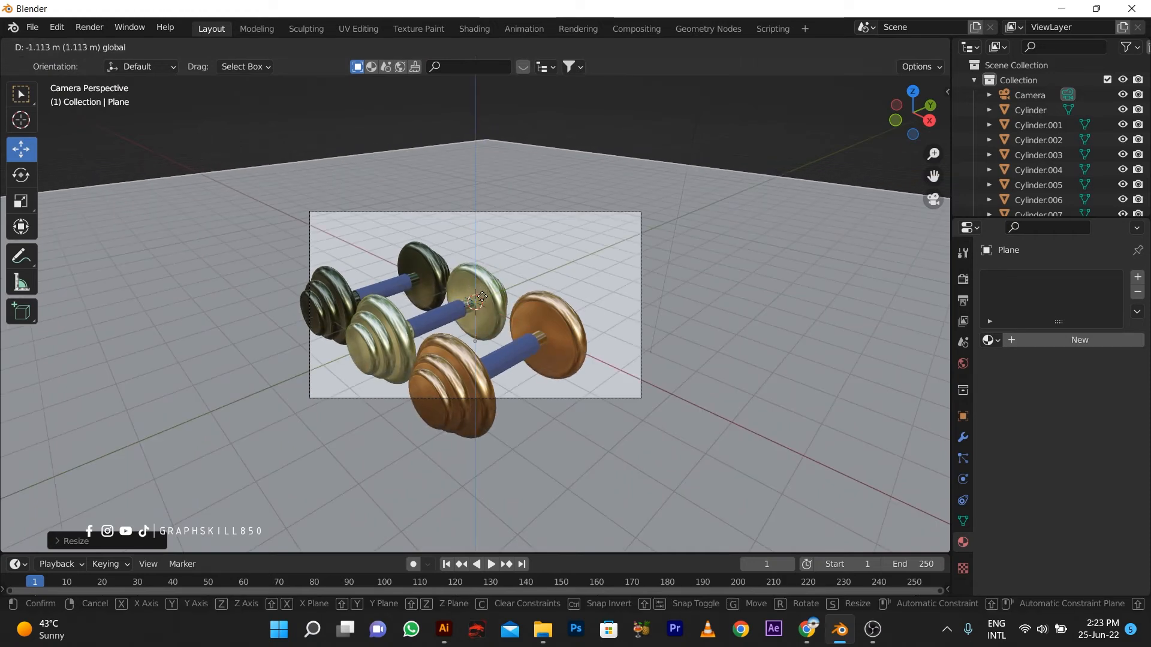
left_click(490, 325)
scroll(491, 319, "down", 3)
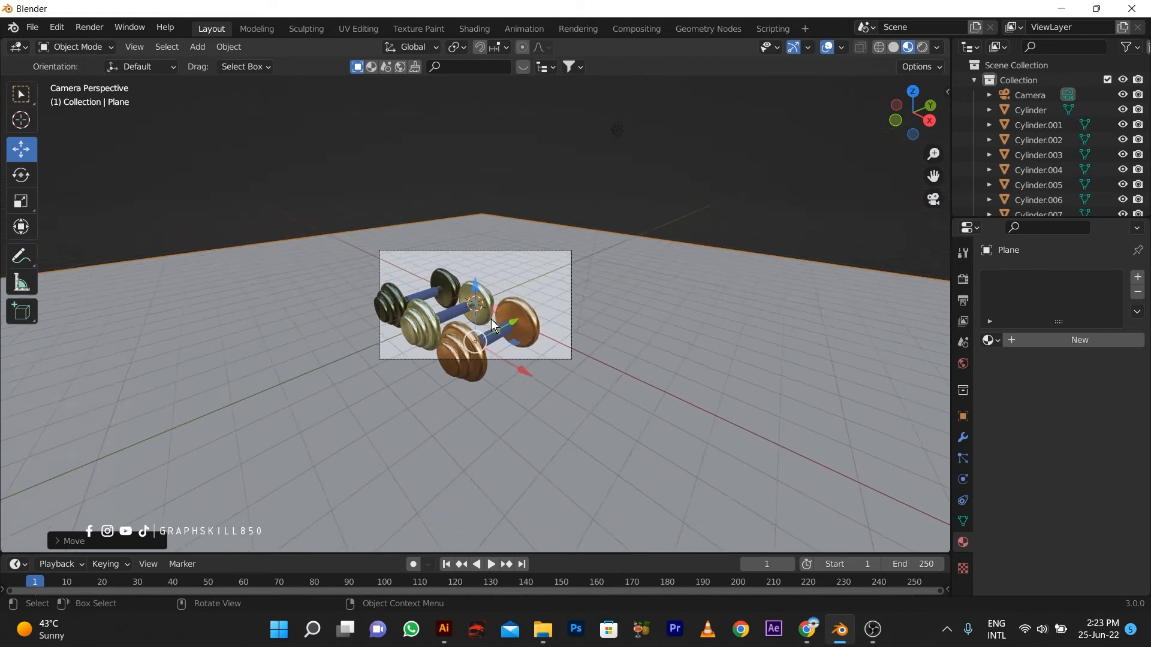
Step: In front view, raise the floor plane along Z to about -1.008 m, directly beneath the dumbbell plates
middle_click_drag(491, 319, 467, 269)
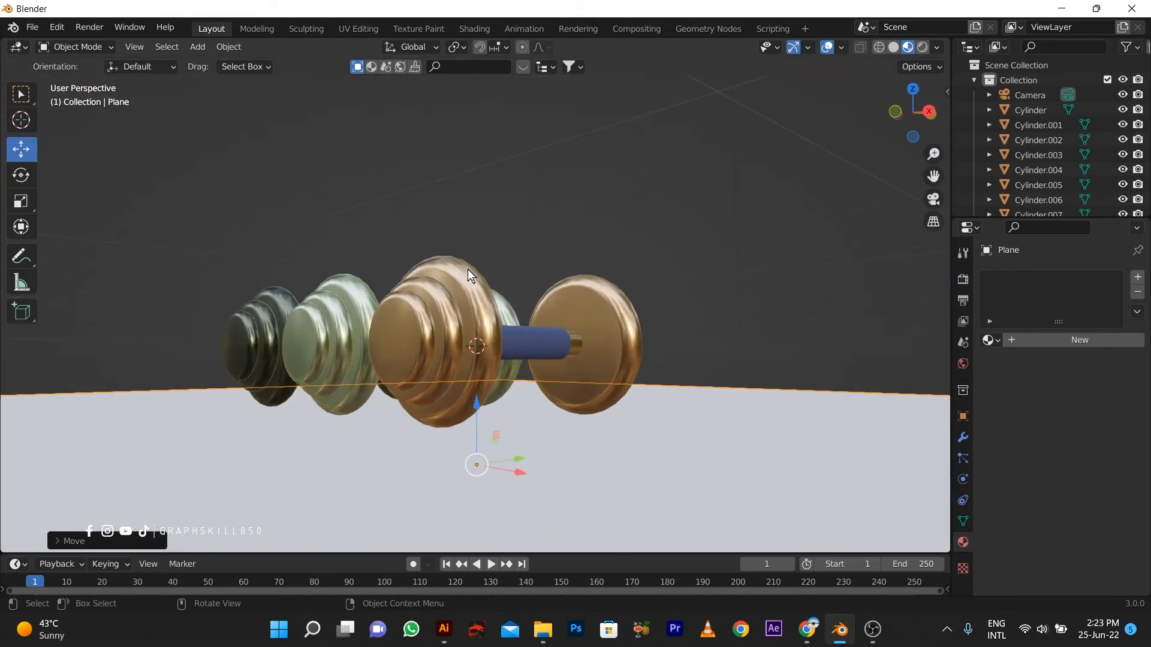
key("KP_1")
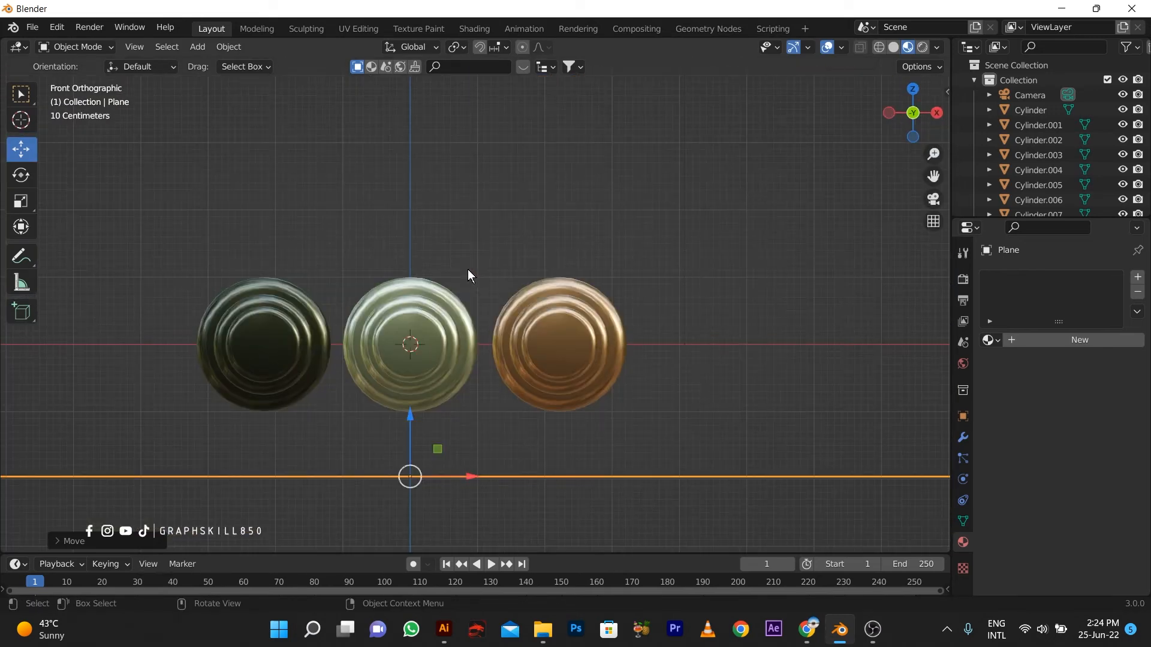
key("g")
key("z")
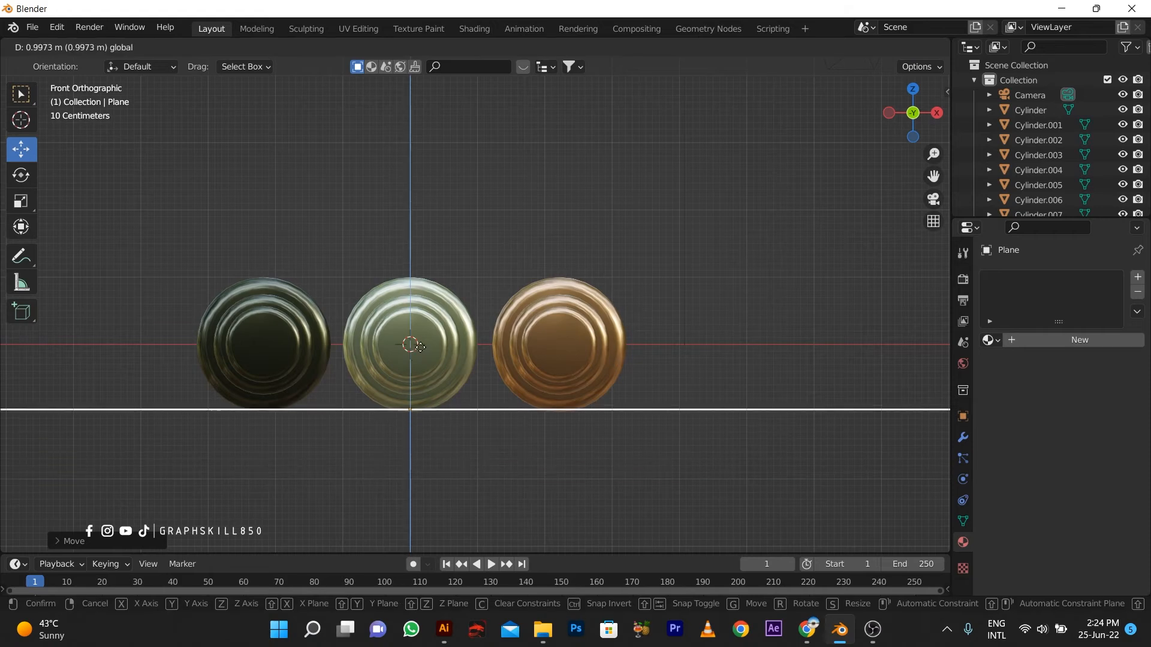
left_click(425, 350)
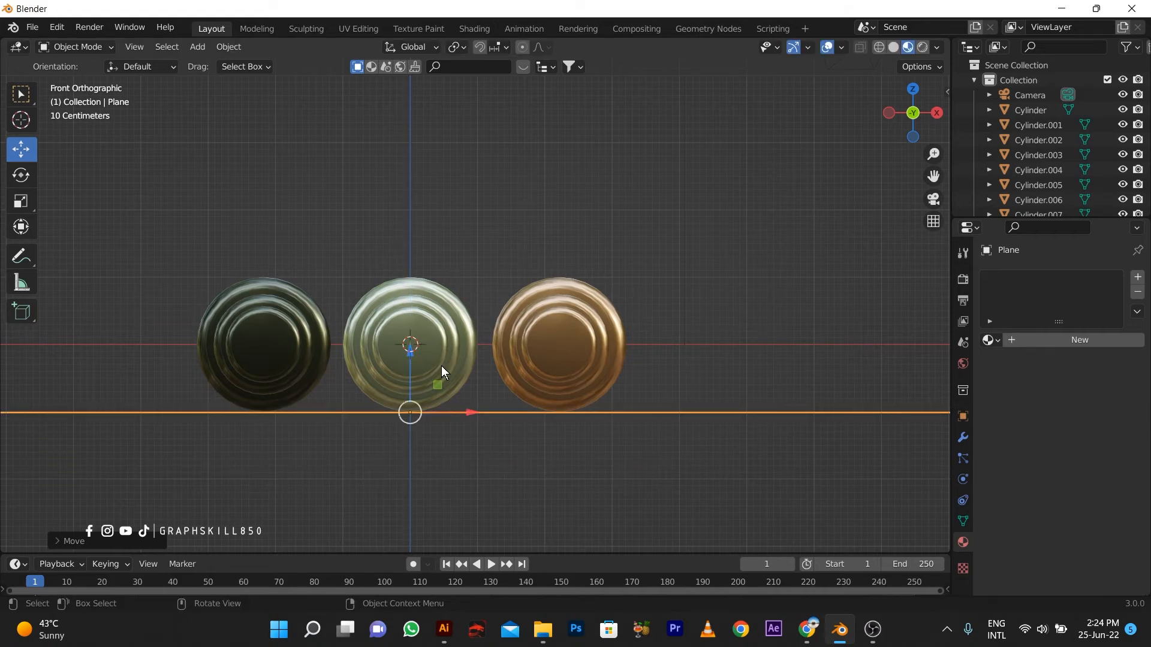
Step: Return to the camera view and enable locking the camera to the view
key("KP_0")
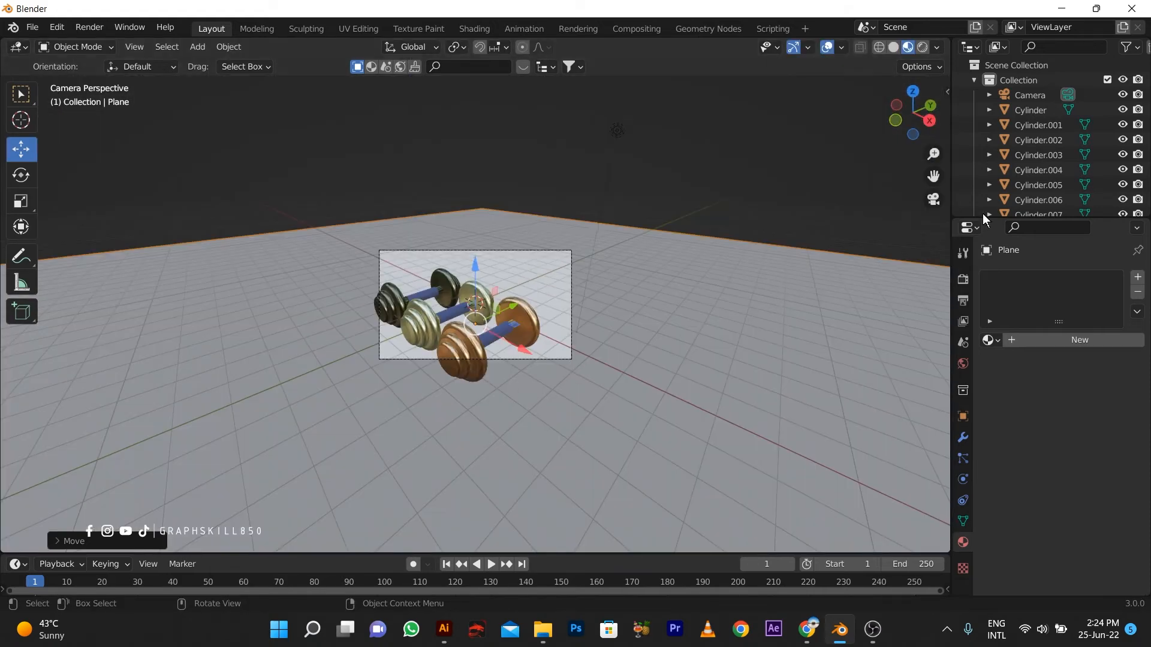
left_click(946, 90)
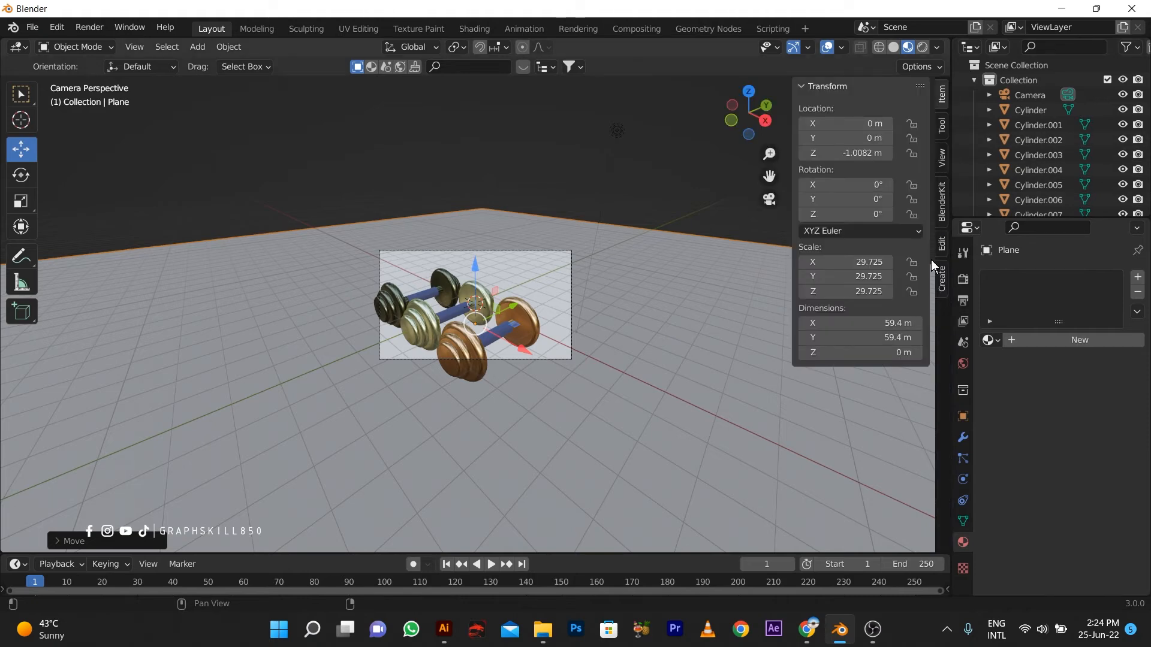
left_click(944, 167)
left_click(857, 275)
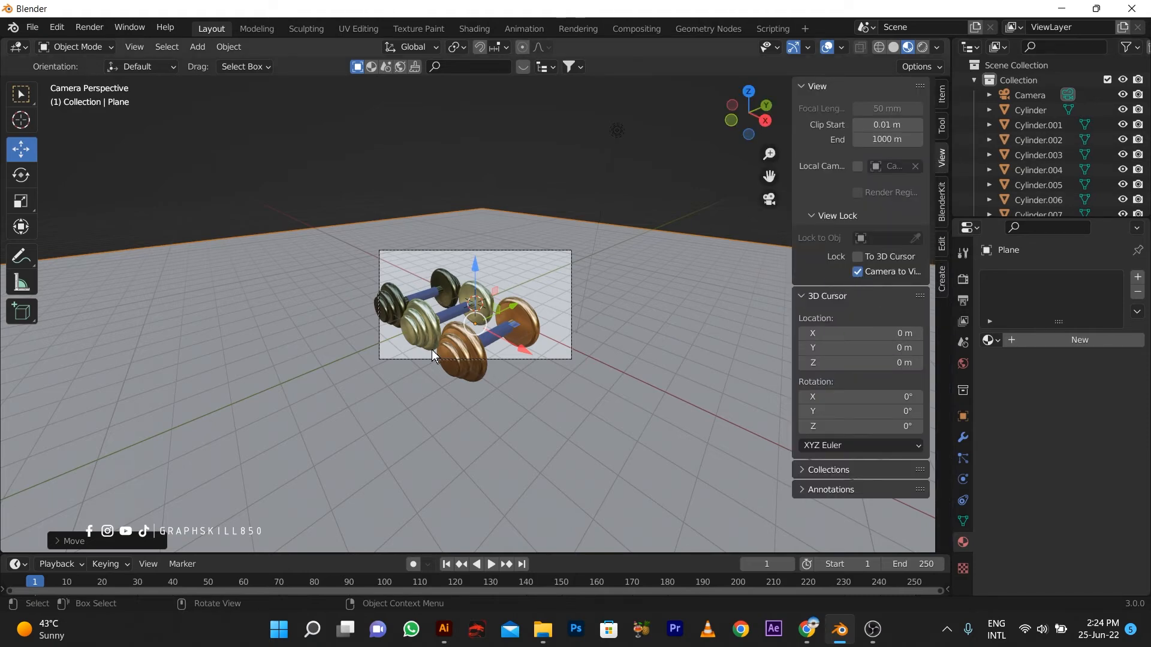
Step: Enlarge the camera frame in the viewport with the camera unlocked, relock the camera to the view, and orbit it to frame the three dumbbells
scroll(433, 347, "down", 3)
scroll(448, 314, "up", 3)
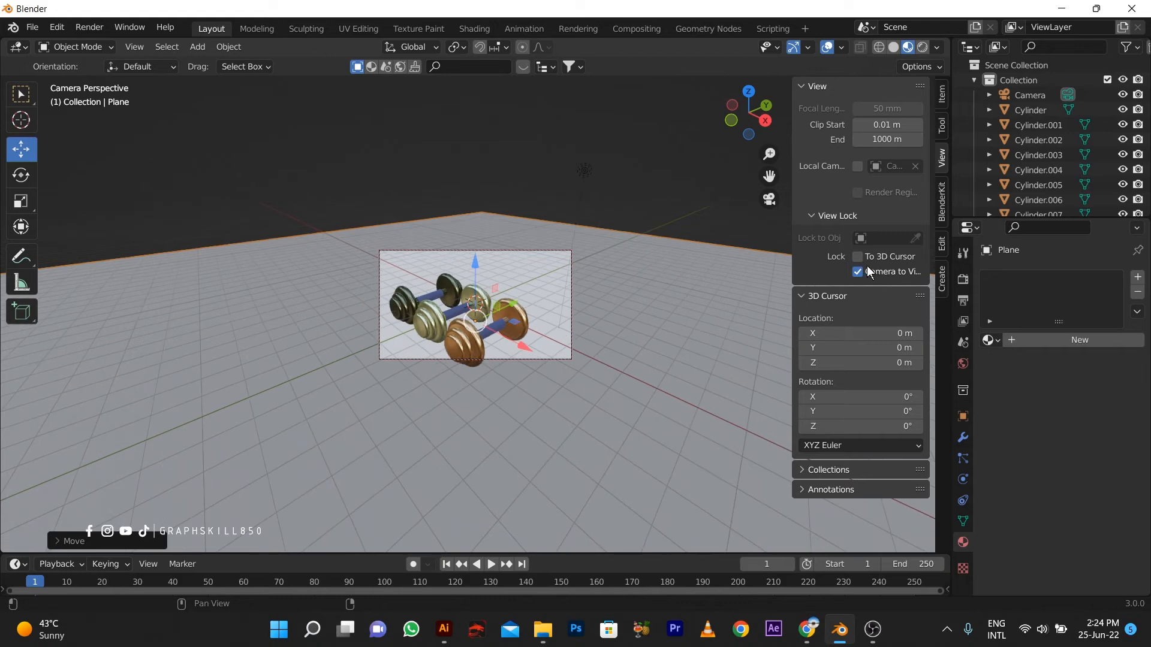
left_click(858, 271)
scroll(510, 315, "up", 5)
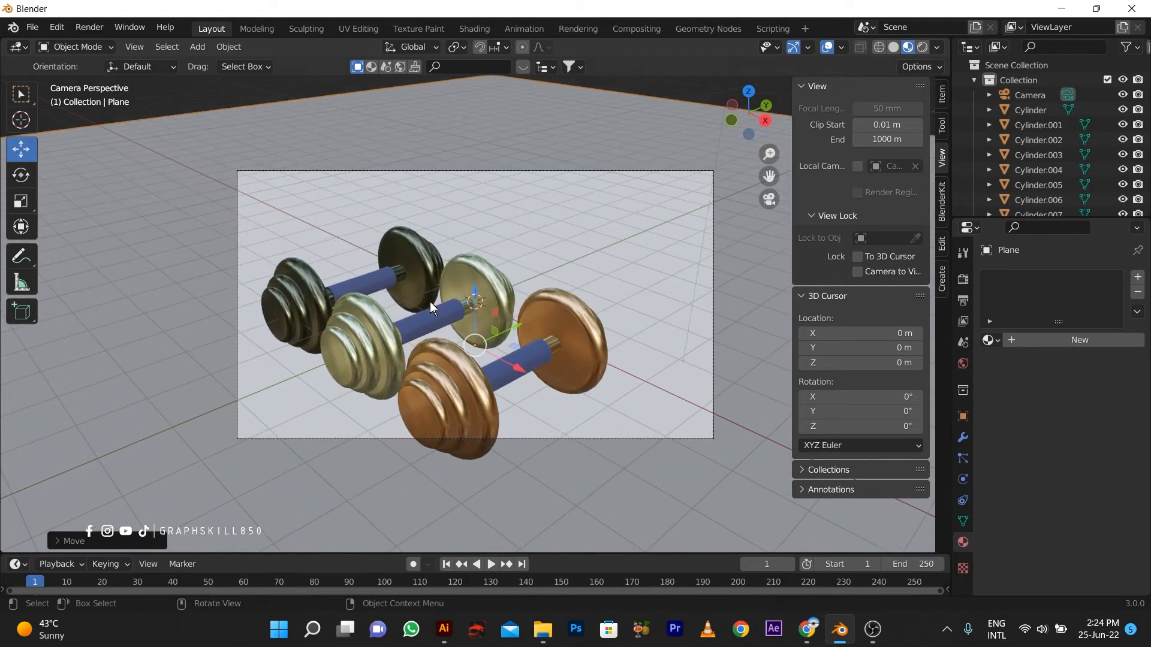
left_click(858, 273)
middle_click_drag(455, 318, 491, 328)
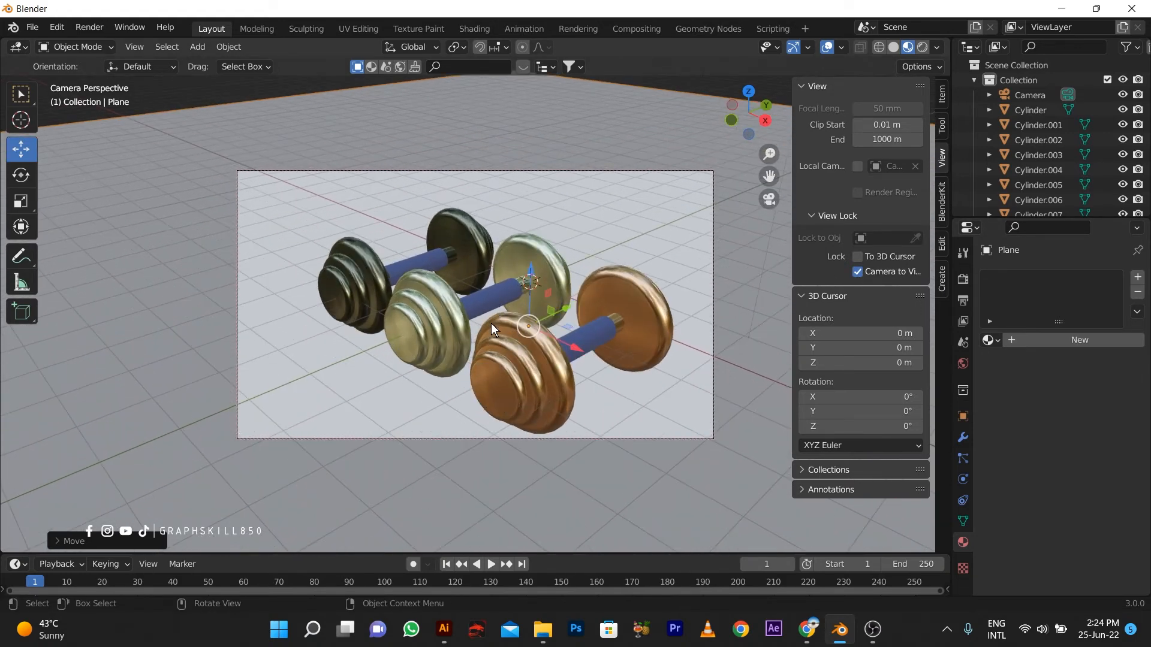
middle_click_drag(610, 392, 453, 324)
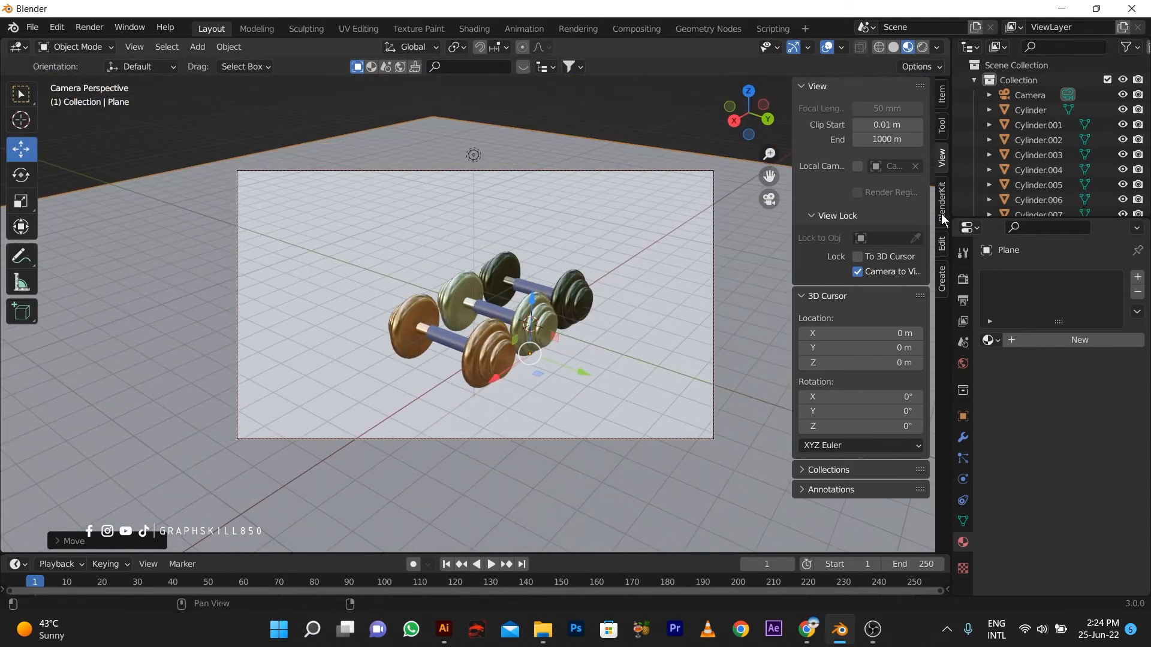
Step: Show the render properties, bring the camera closer to the dumbbells, and switch the viewport to rendered shading
left_click(963, 253)
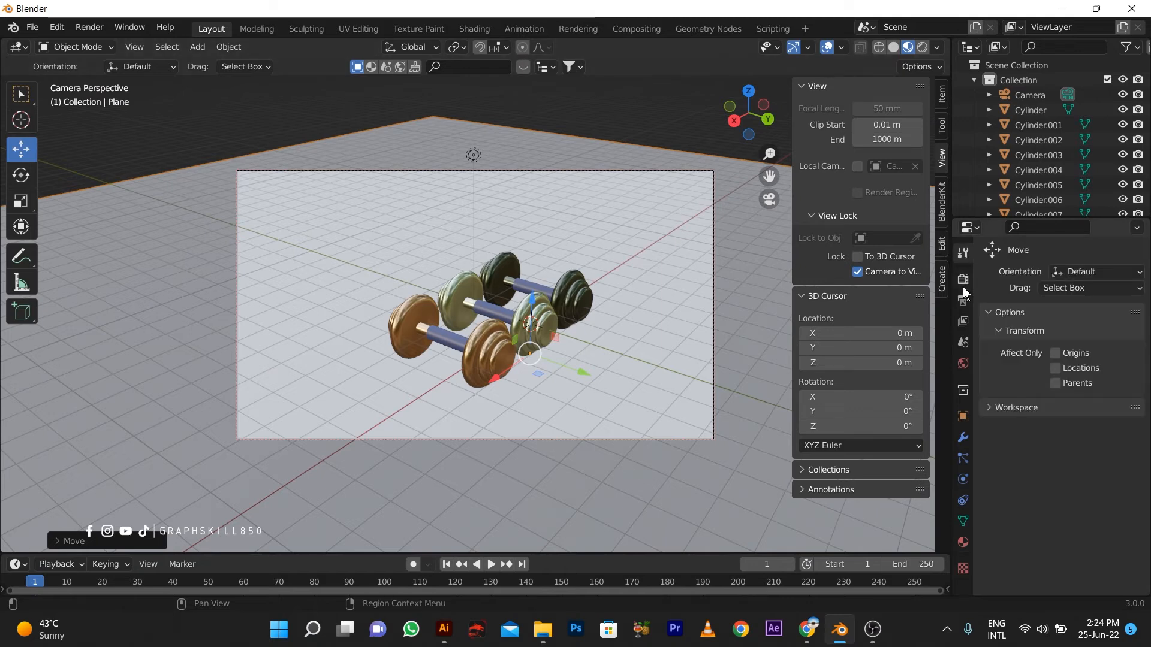
left_click(964, 299)
left_click(963, 279)
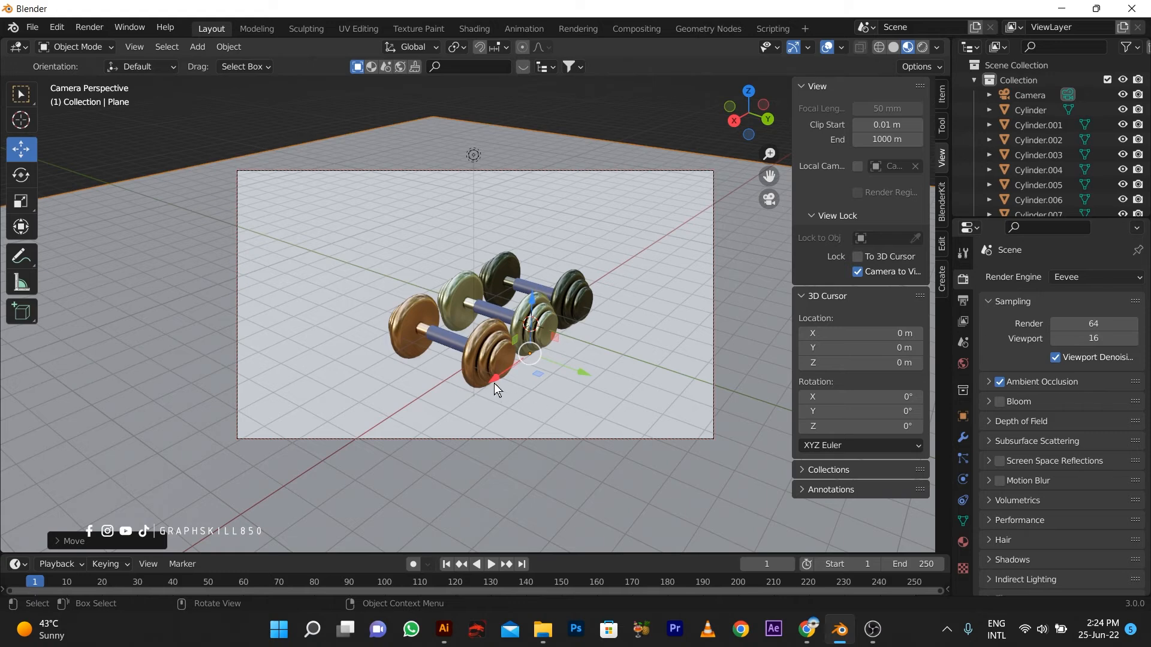
scroll(494, 384, "up", 2)
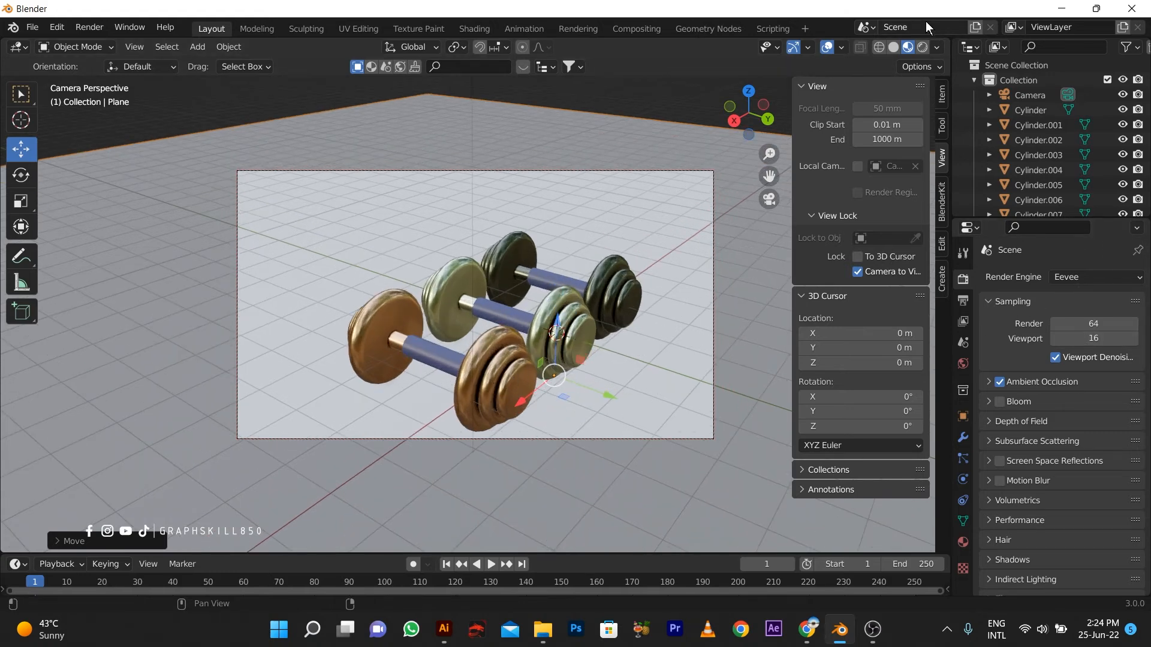
left_click(923, 47)
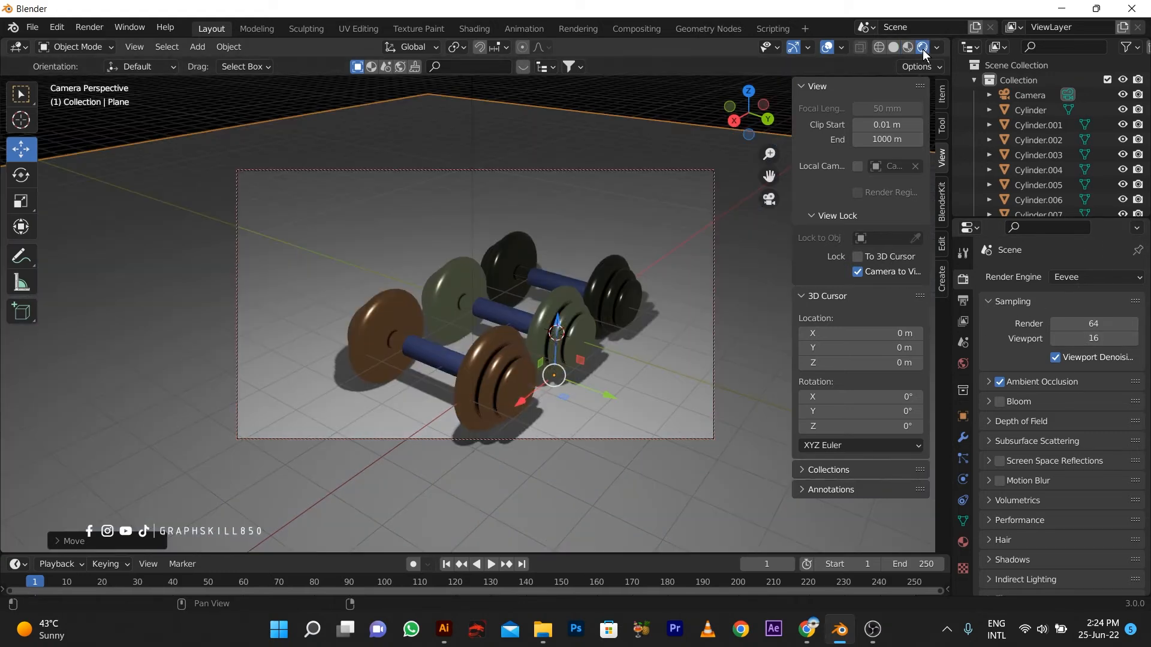
Step: Set the render engine to Cycles and the device to GPU Compute
left_click(1091, 277)
left_click(1068, 327)
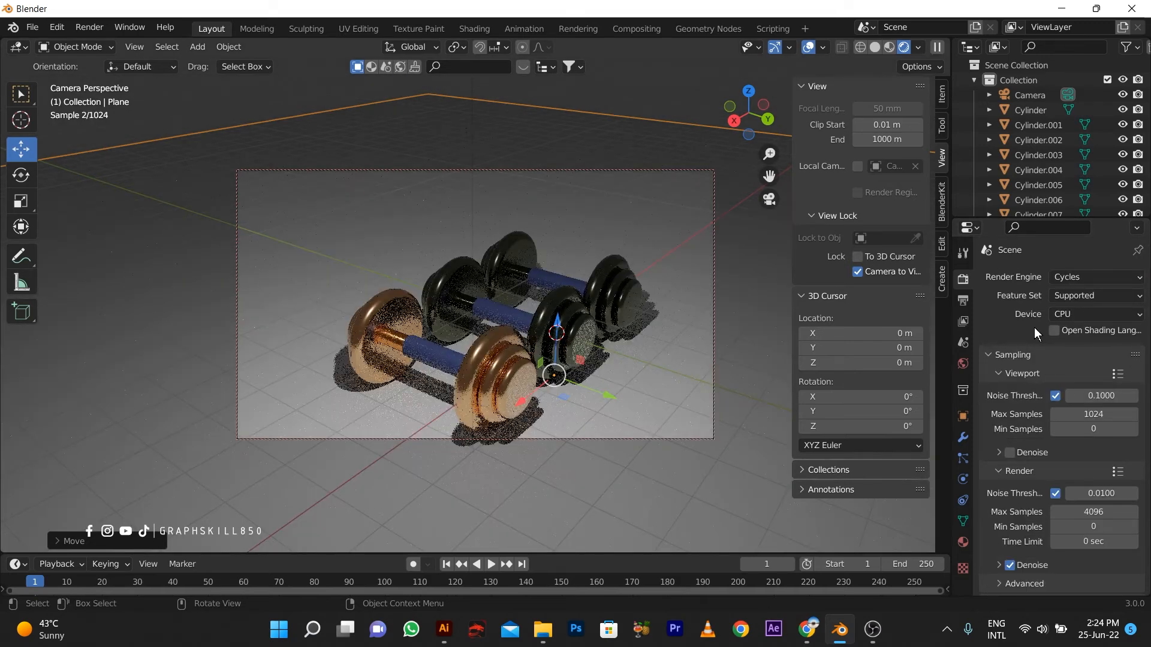
left_click(1070, 315)
left_click(1074, 345)
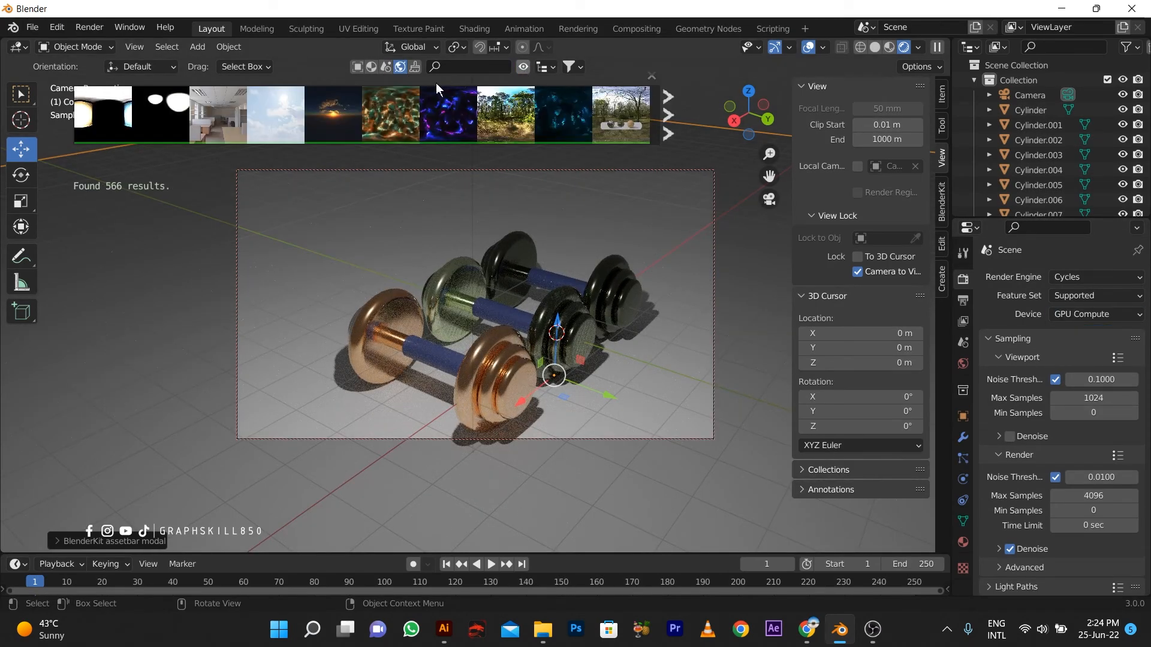
Step: Apply the interior room HDRI from the BlenderKit assets and hide the Light object in the viewport
left_click(206, 119)
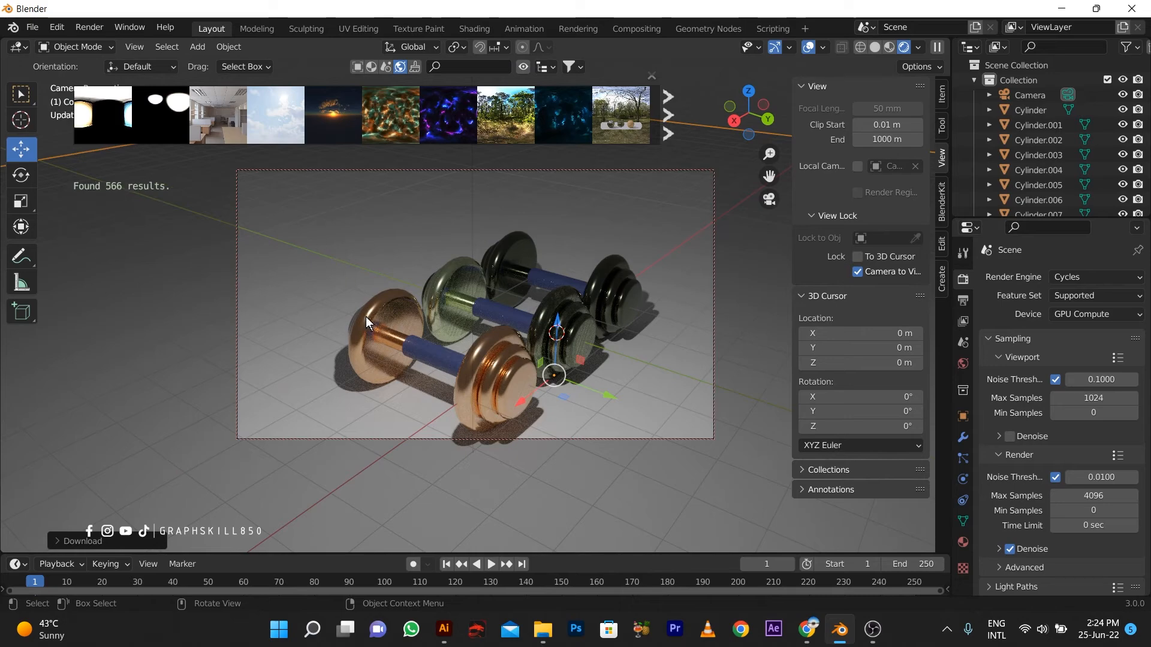
scroll(1033, 160, "down", 10)
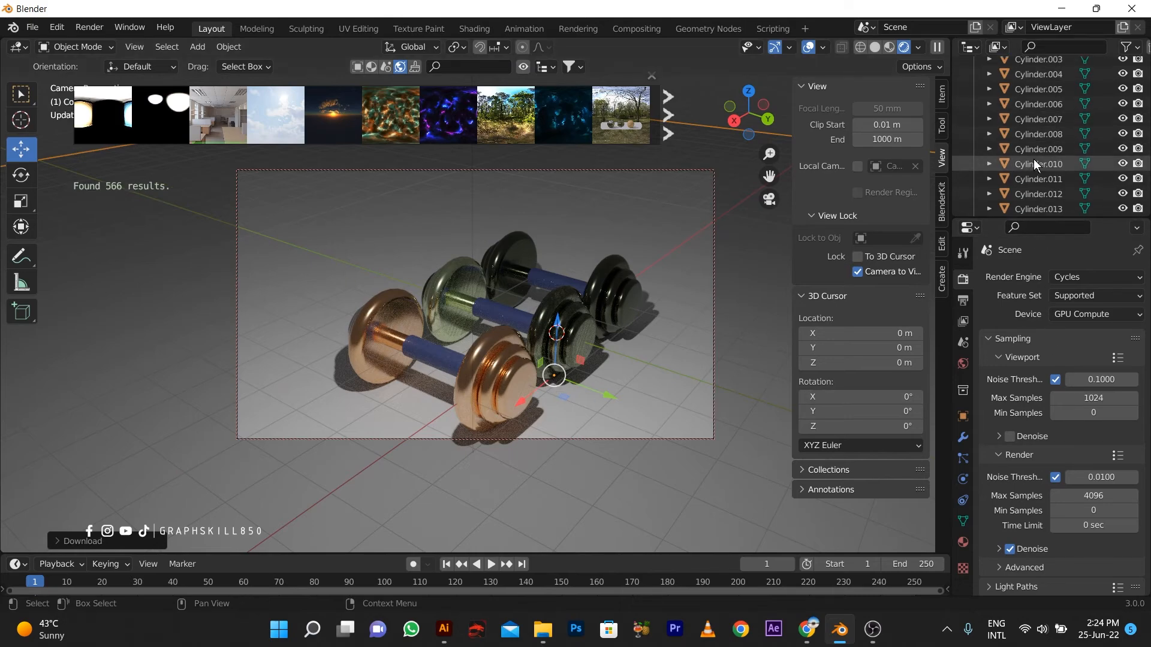
scroll(1118, 149, "down", 1)
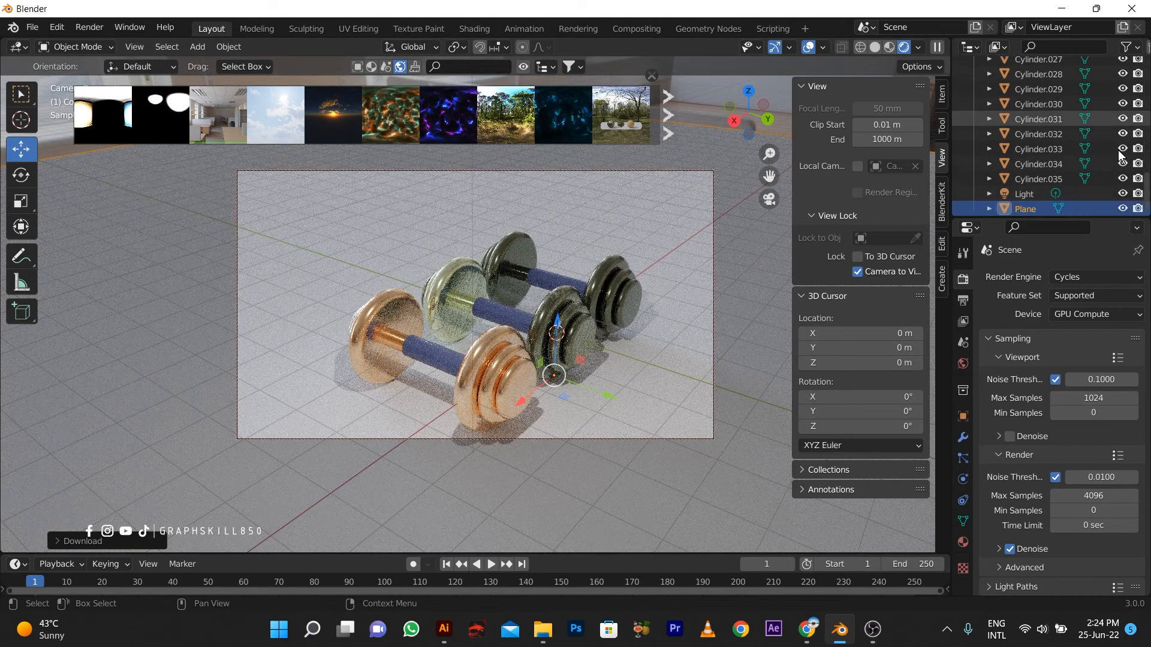
left_click(1123, 188)
Step: Switch the render engine to Eevee and orbit the camera around the dumbbells to a raised diagonal view
mouse_move(471, 347)
middle_mouse_down()
mouse_move(494, 355)
mouse_move(473, 350)
mouse_move(468, 293)
mouse_move(466, 345)
middle_mouse_up()
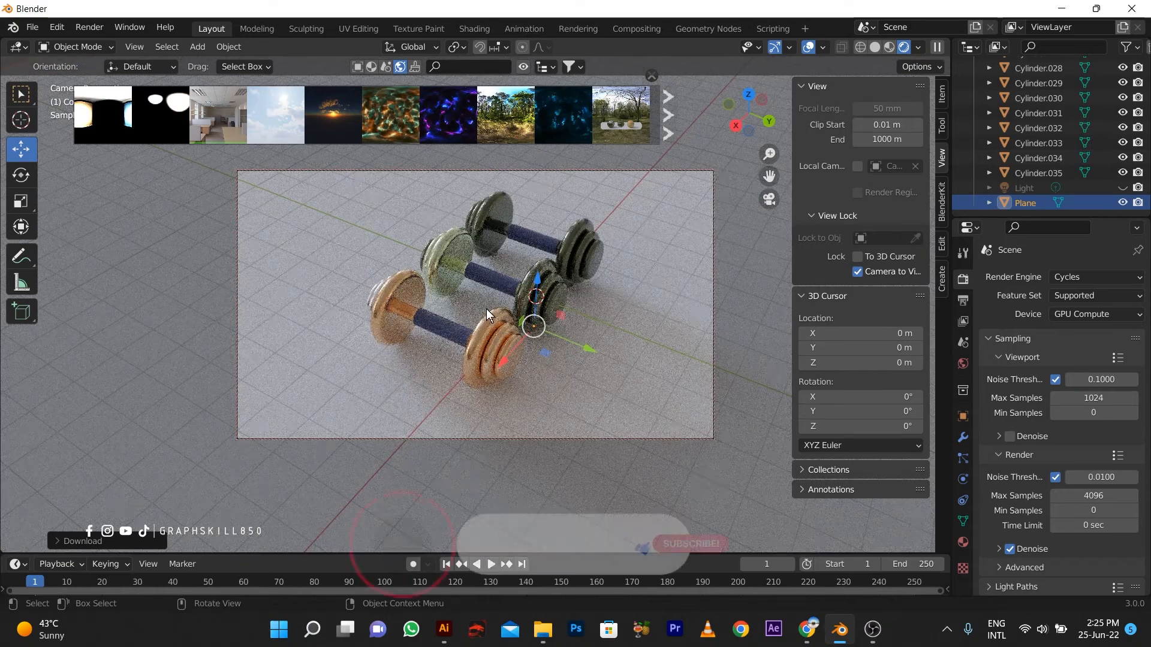
middle_click_drag(487, 308, 379, 306)
left_click(1091, 277)
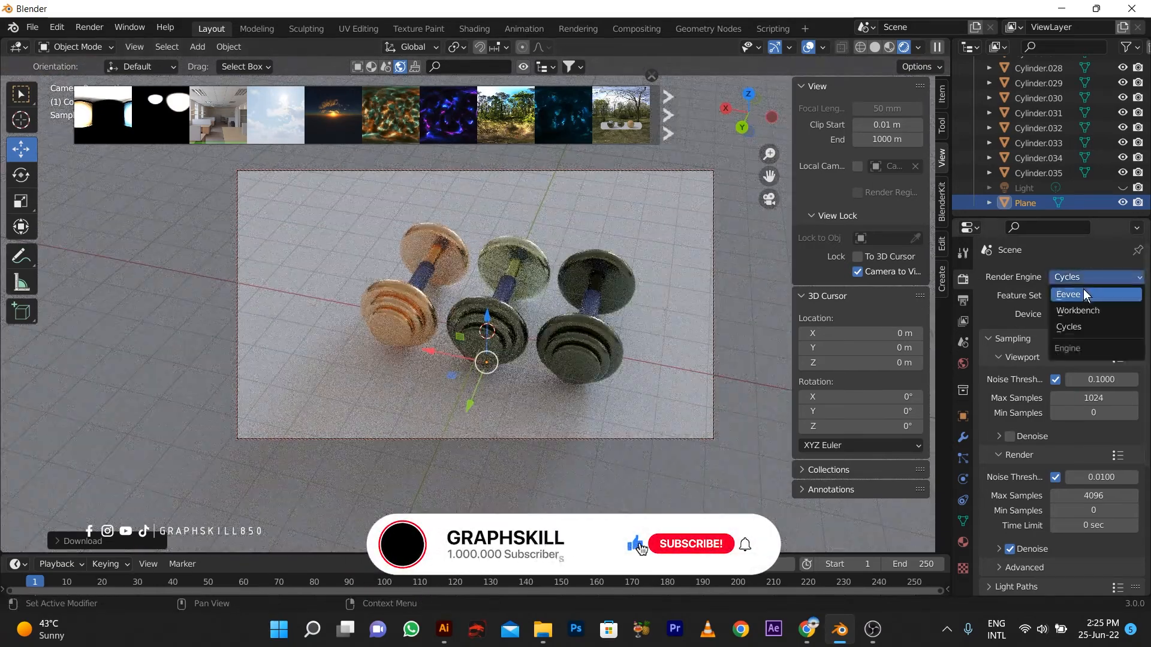
key("Return")
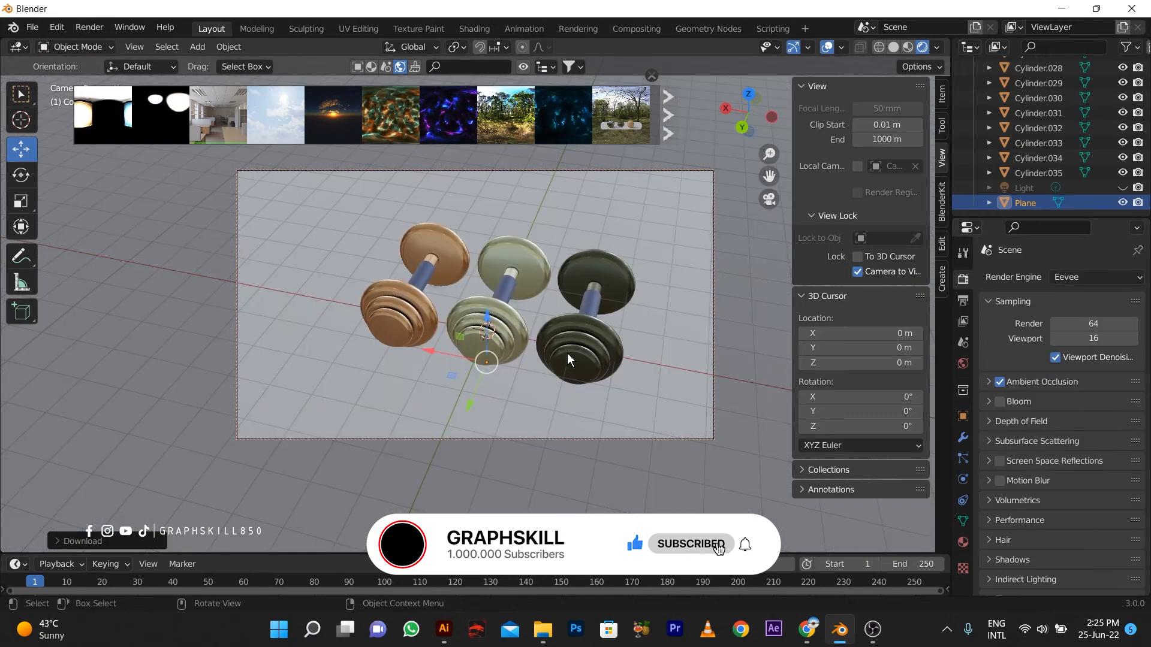
middle_click_drag(567, 353, 303, 333)
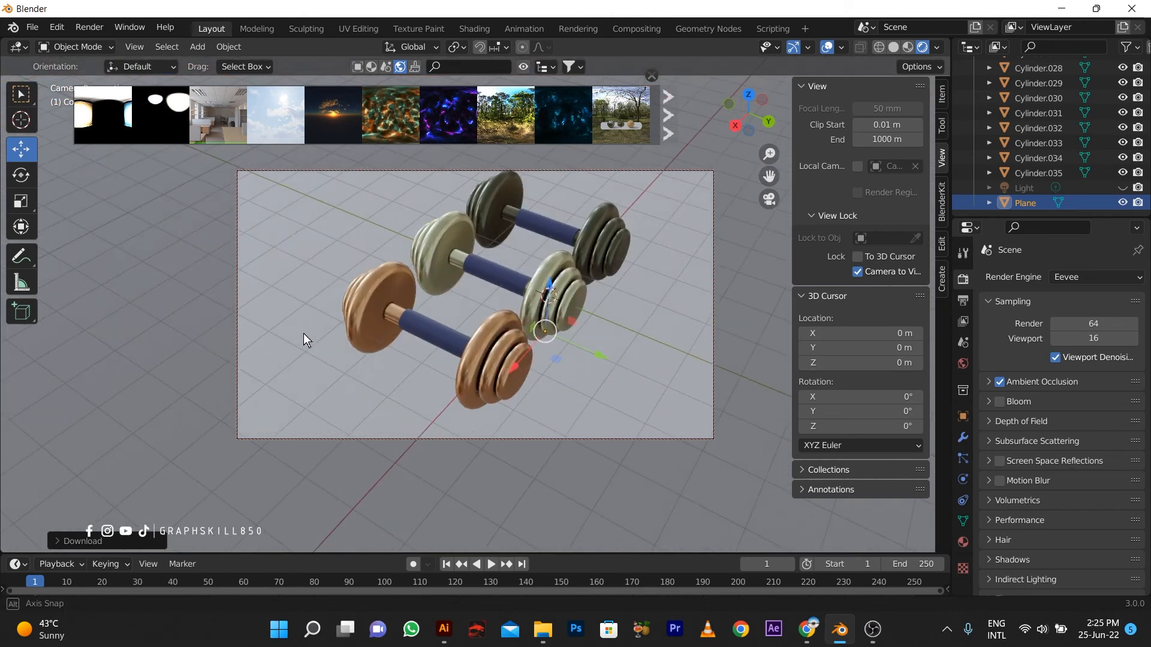
Step: Set the base color of the middle dumbbell's grip material, Material.003, to pure red with saturation 1.000 and value 1.000
left_click(419, 330)
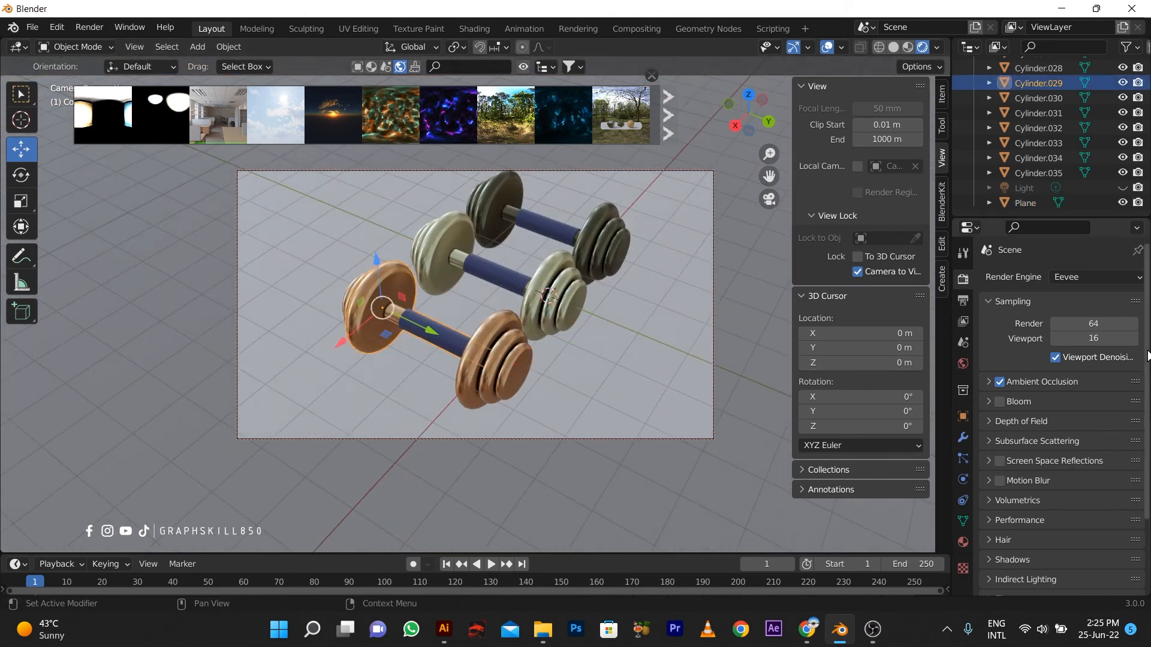
left_click(964, 542)
scroll(1043, 307, "down", 2)
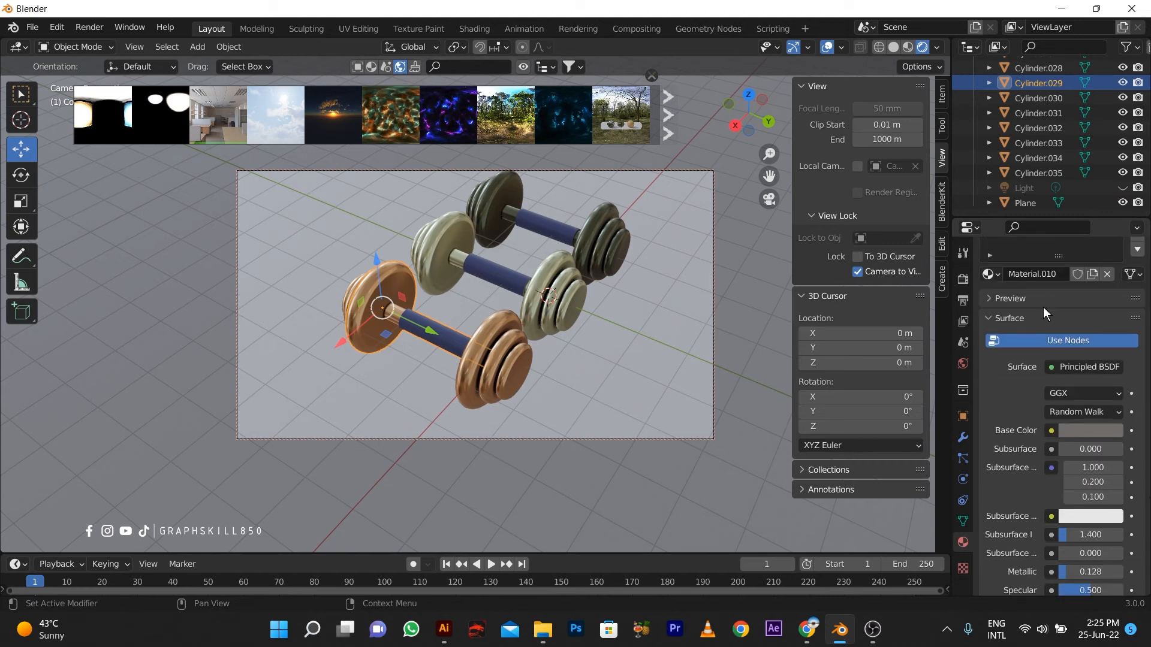
left_click(473, 272)
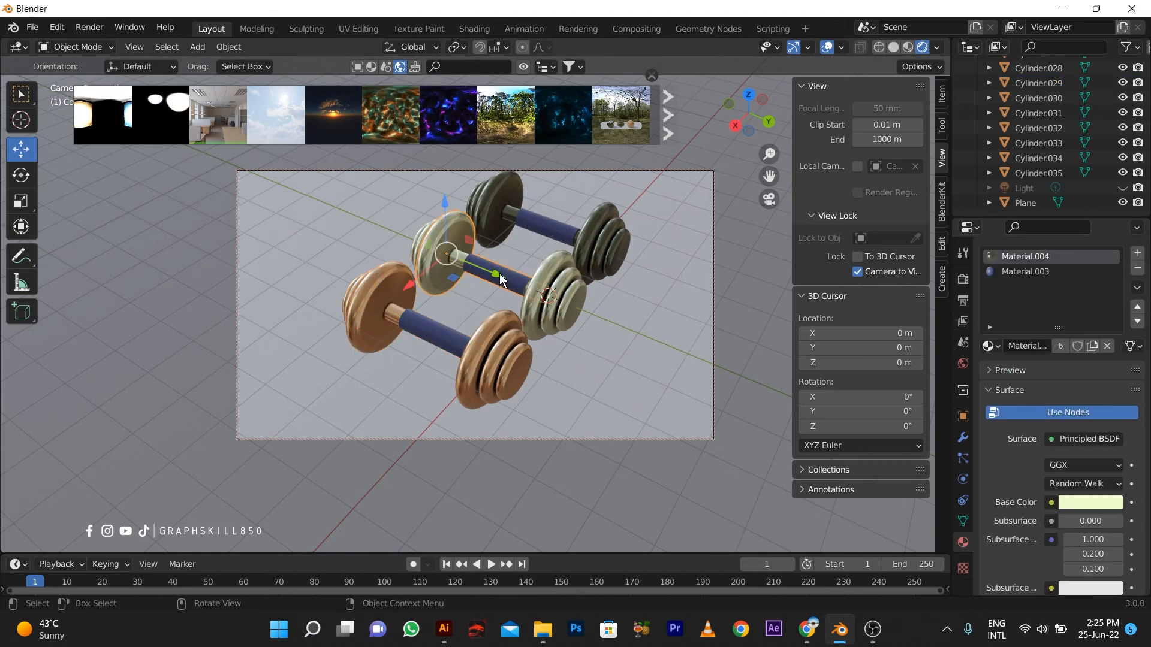
left_click(1102, 501)
scroll(1099, 330, "up", 8)
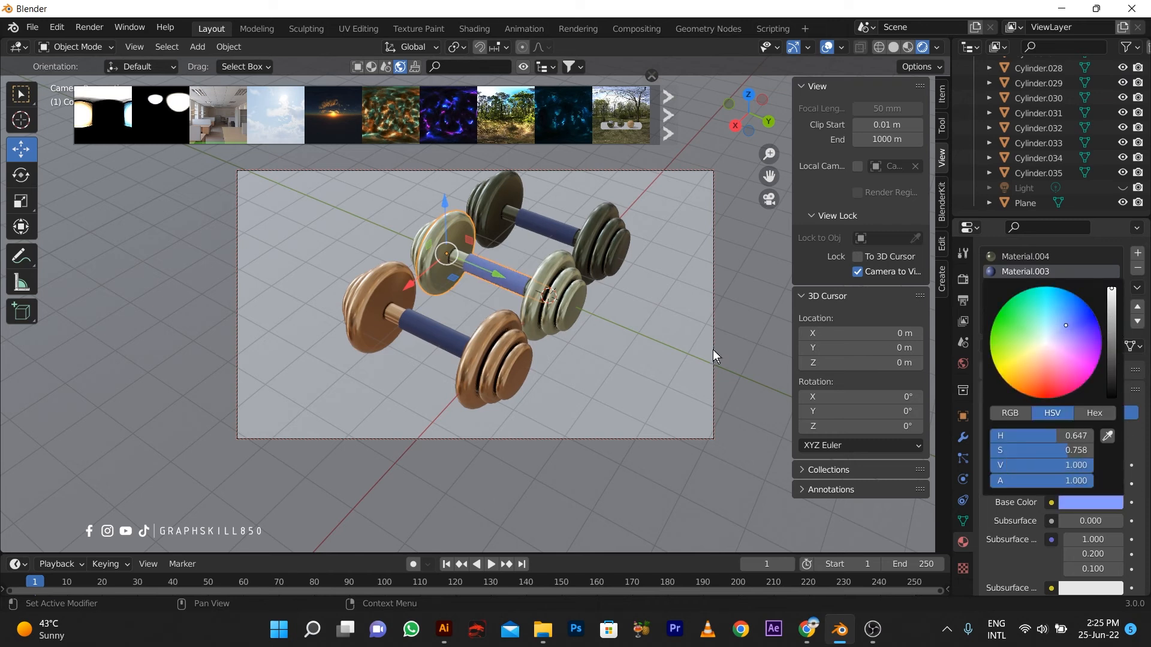
left_click(1102, 501)
left_click(1055, 363)
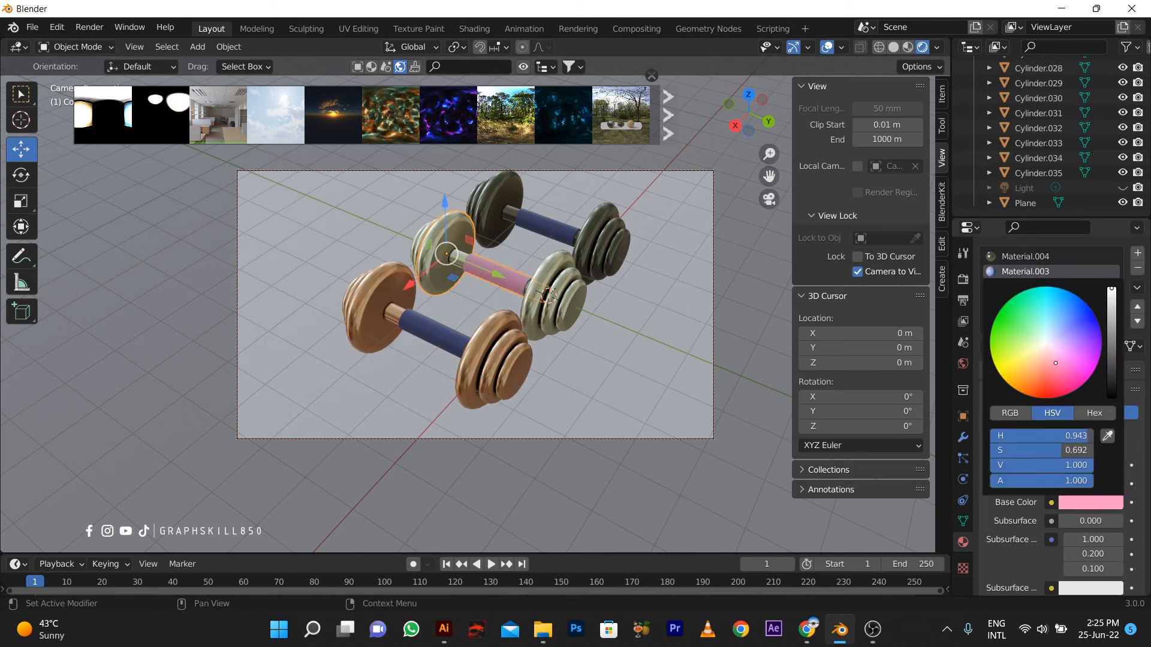
left_click_drag(1055, 362, 1043, 398)
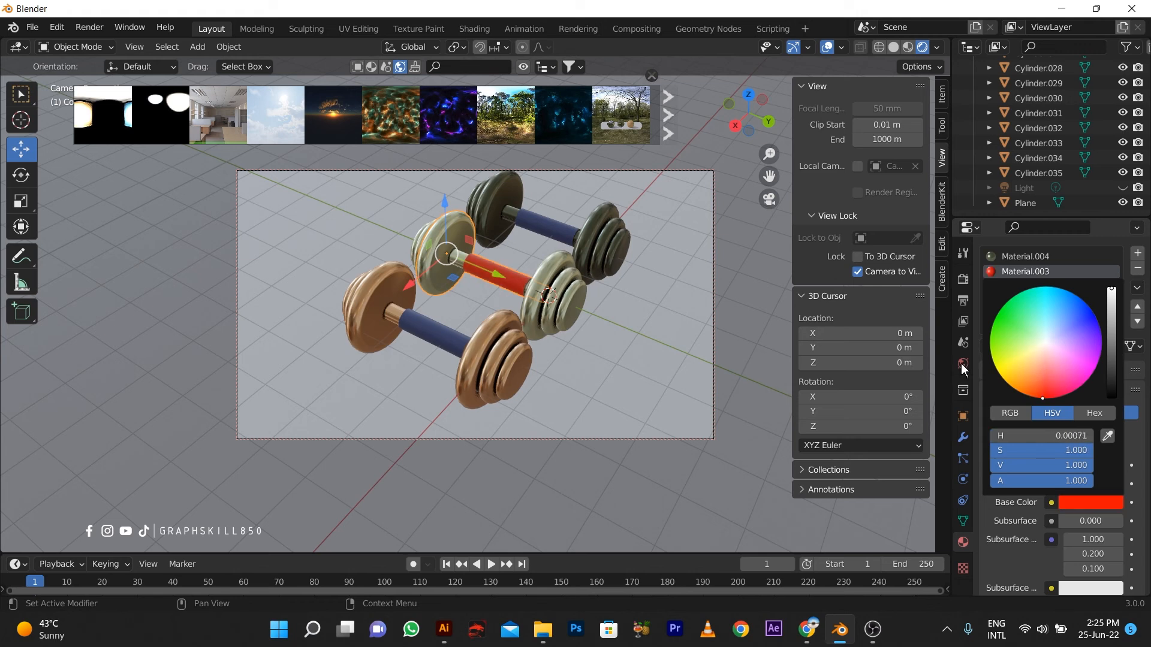
Step: Set the base color of Material.006 on the dark dumbbell's handle to pale peach with hue 0.057, saturation 0.319 and value 1.000
left_click(546, 235)
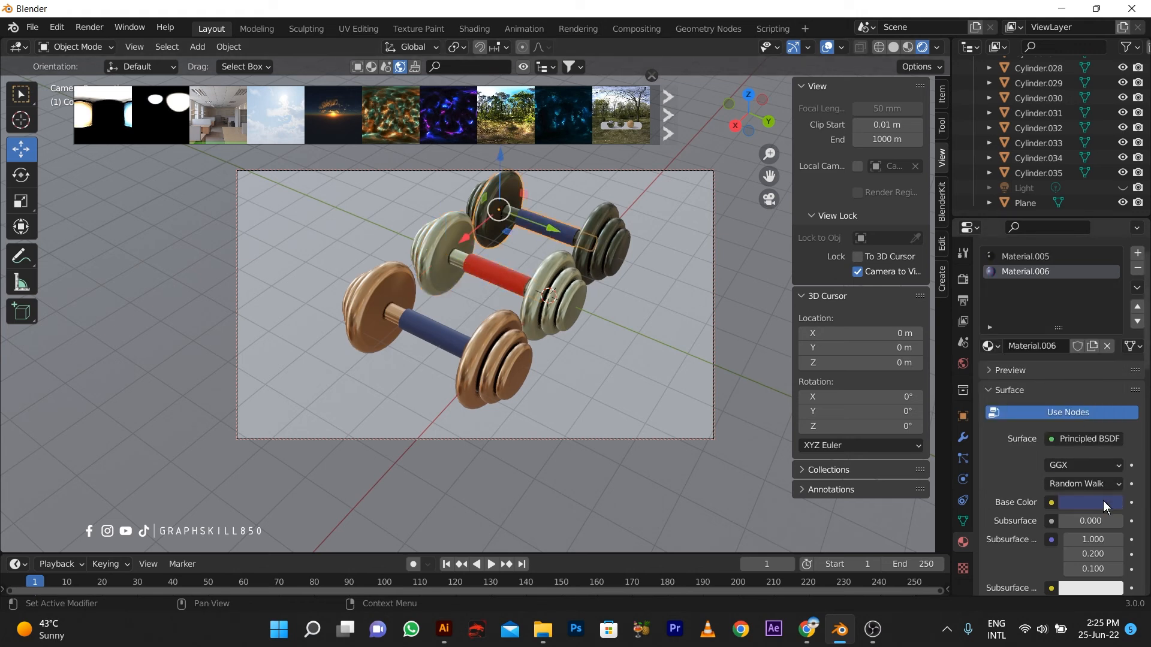
left_click(1103, 501)
left_click_drag(1113, 328, 1112, 289)
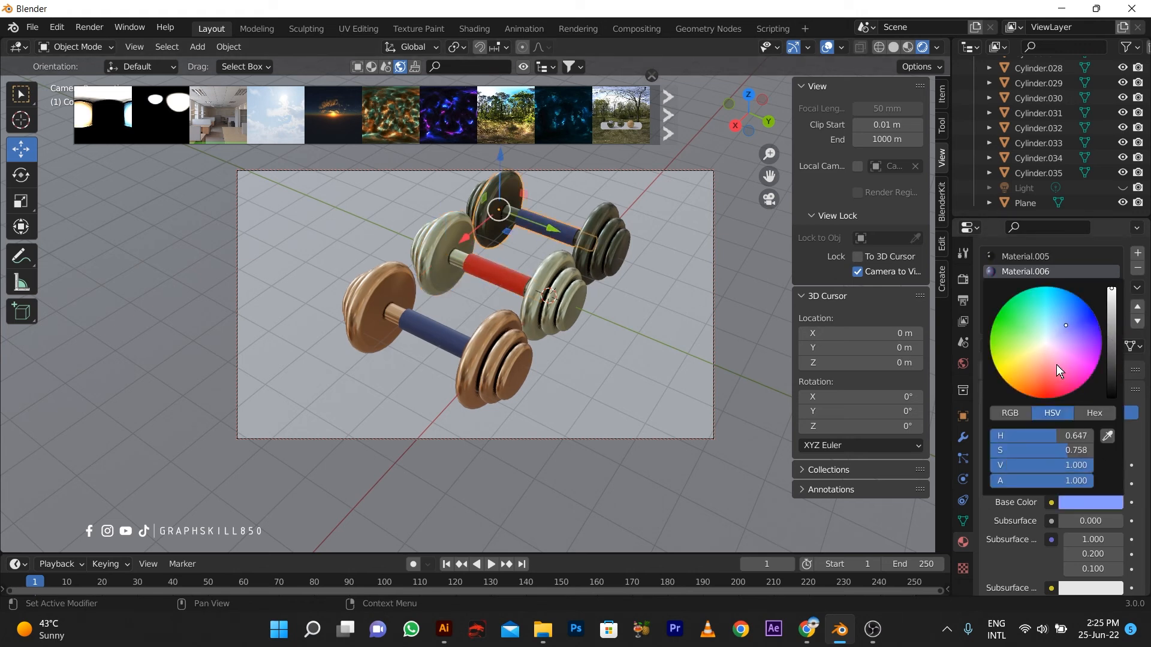
mouse_move(1056, 365)
left_mouse_down()
mouse_move(1047, 342)
mouse_move(1042, 350)
left_mouse_up()
left_click(558, 230)
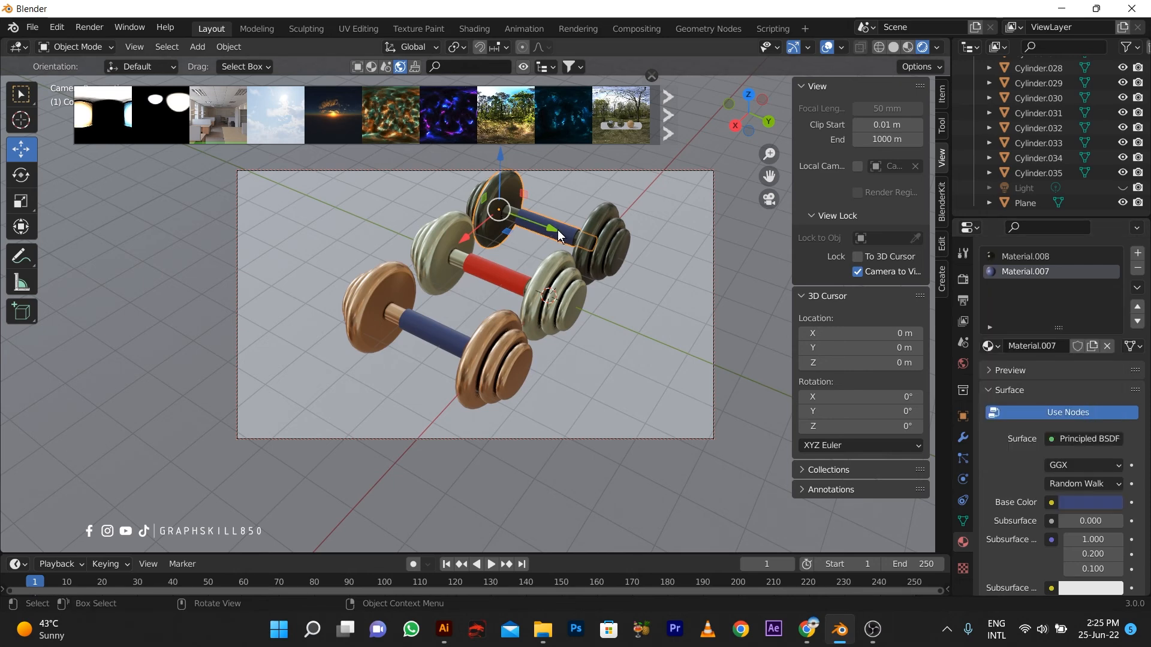
left_click(560, 232)
left_click(1080, 503)
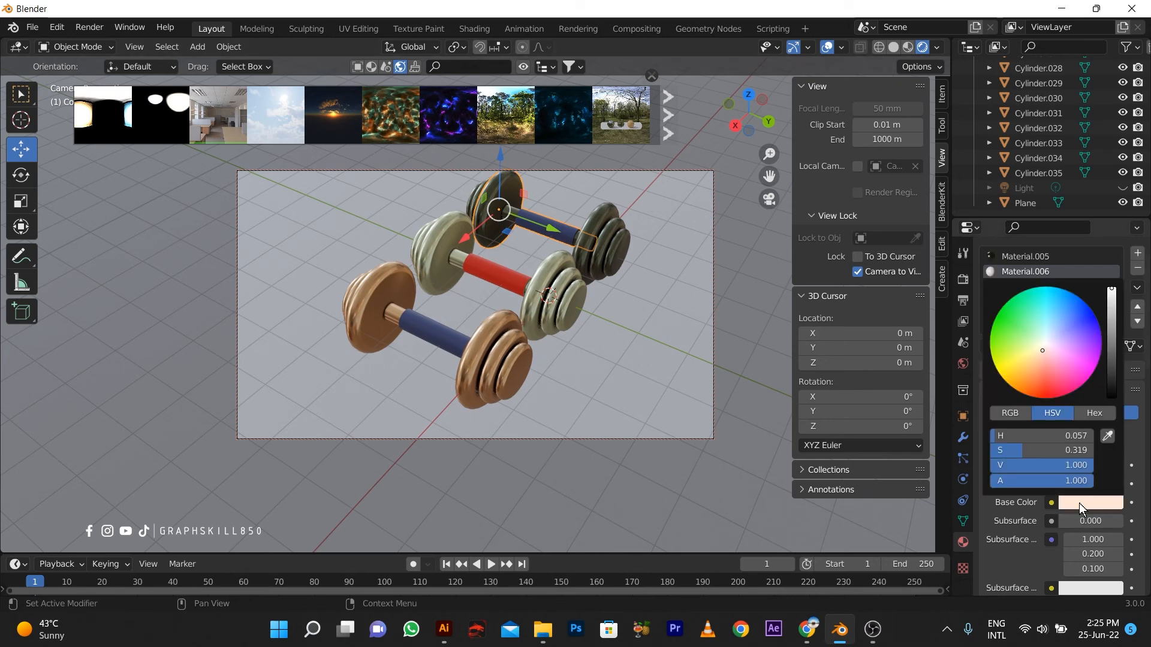
left_click(546, 505)
Step: Orbit the camera until all three dumbbells sit diagonally inside the frame, and set the render engine to Cycles
middle_click_drag(546, 504, 430, 329)
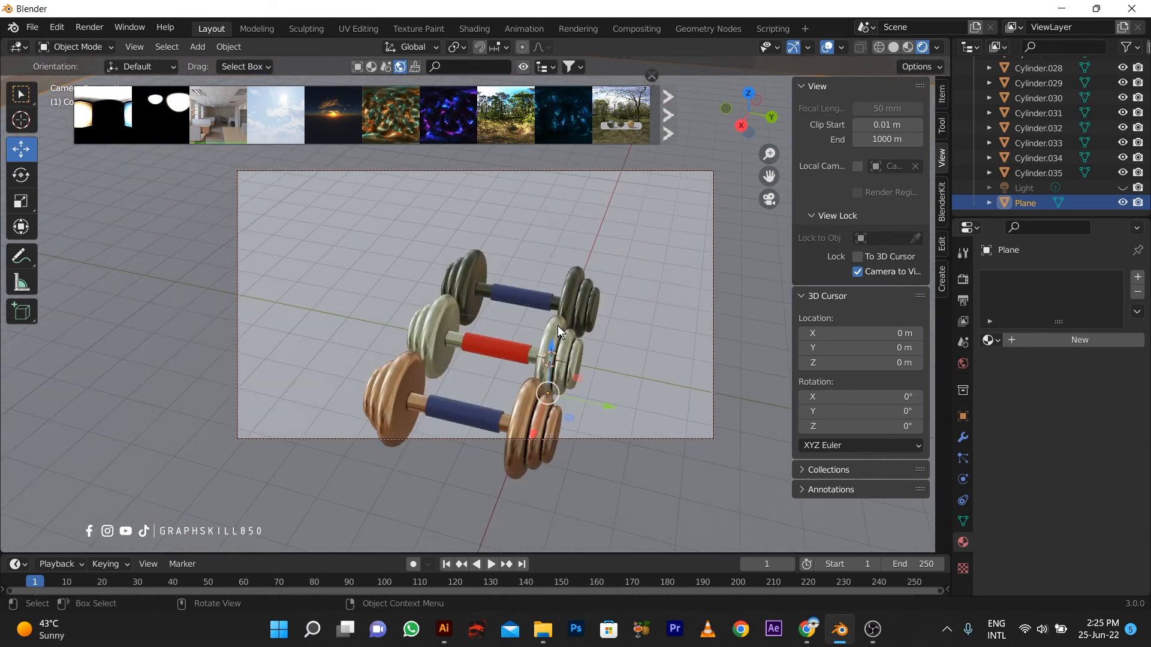
middle_click_drag(557, 326, 472, 325)
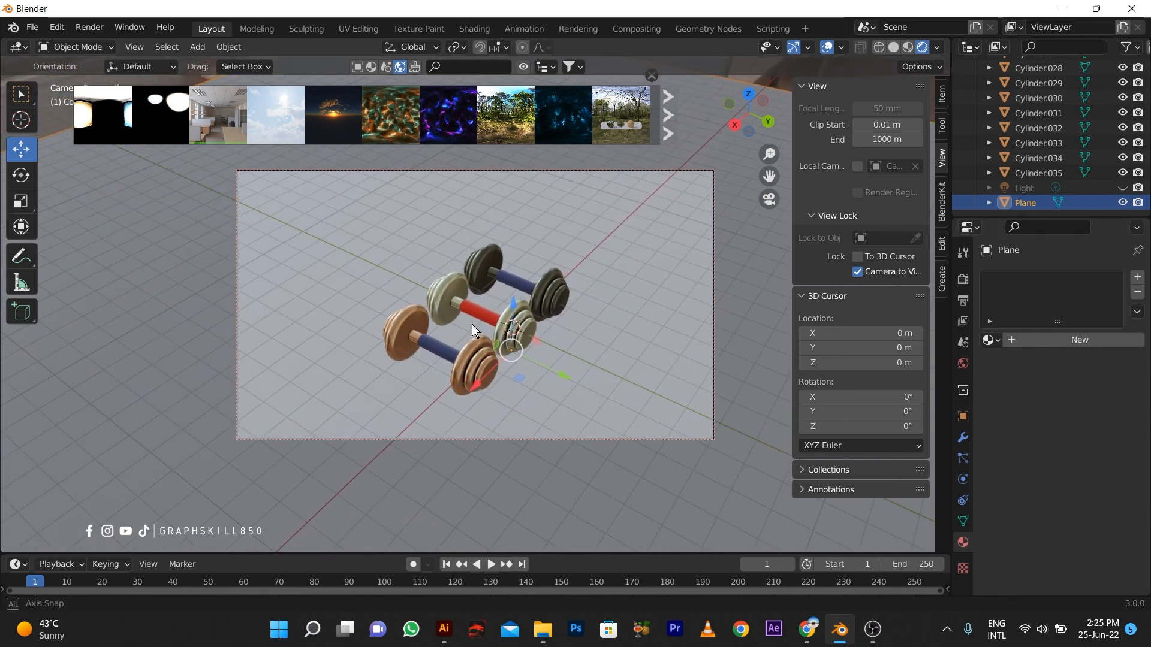
left_click(964, 279)
left_click(1092, 277)
left_click(1088, 326)
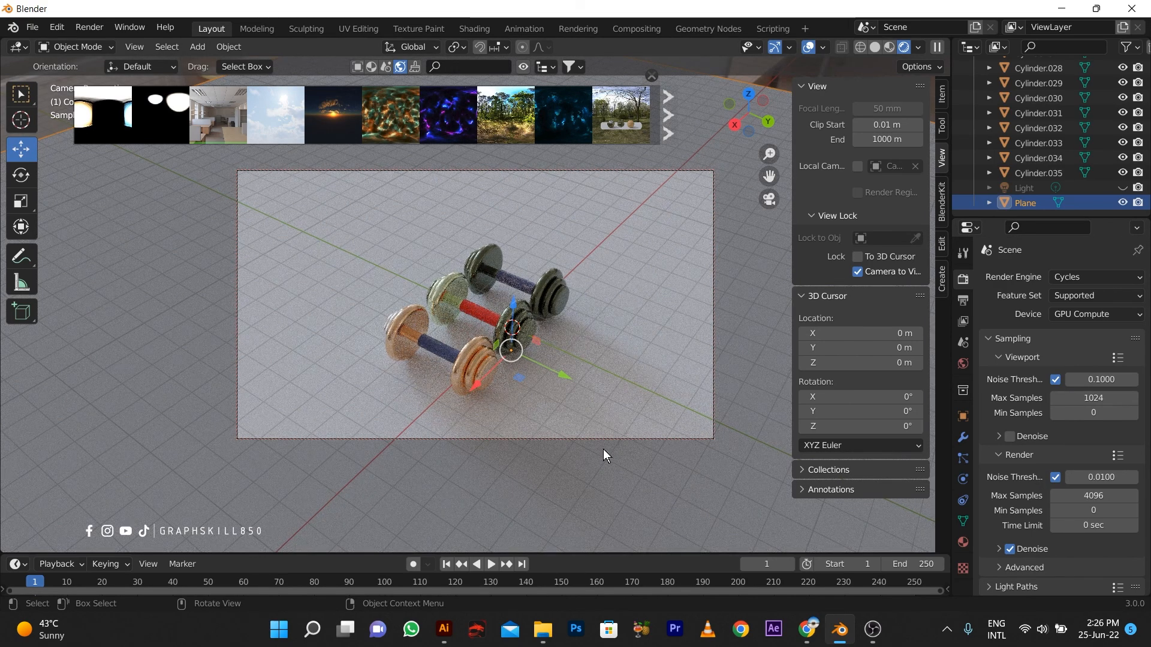
Step: Select the Camera object in the scene collection
left_click(1063, 127)
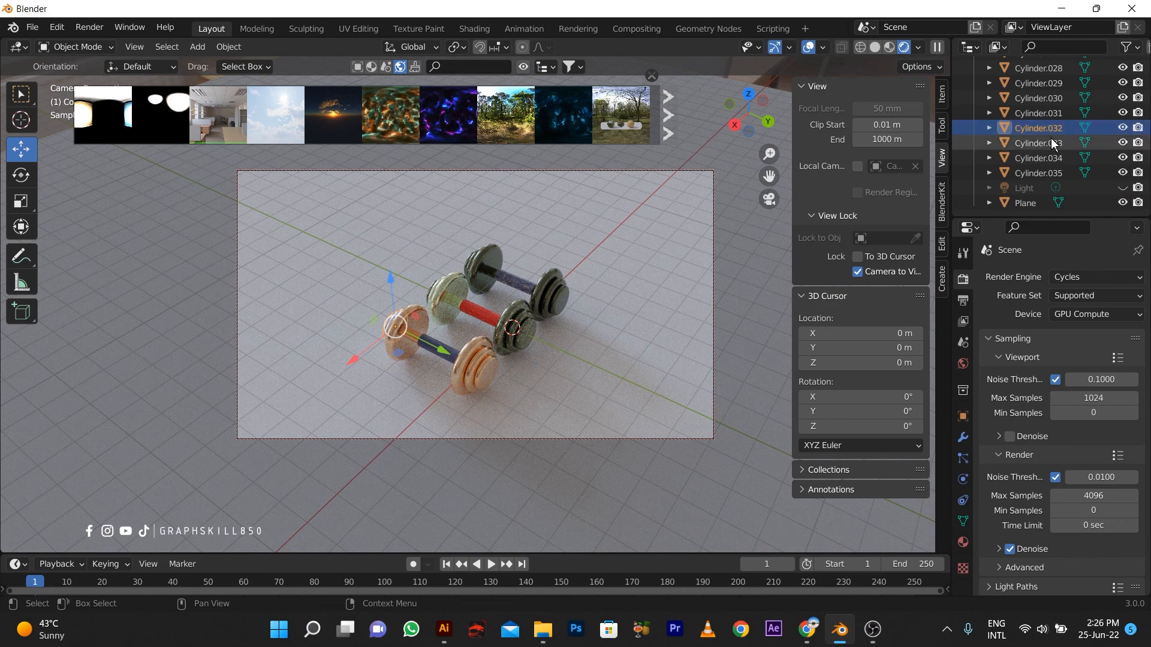
scroll(1049, 132, "up", 5)
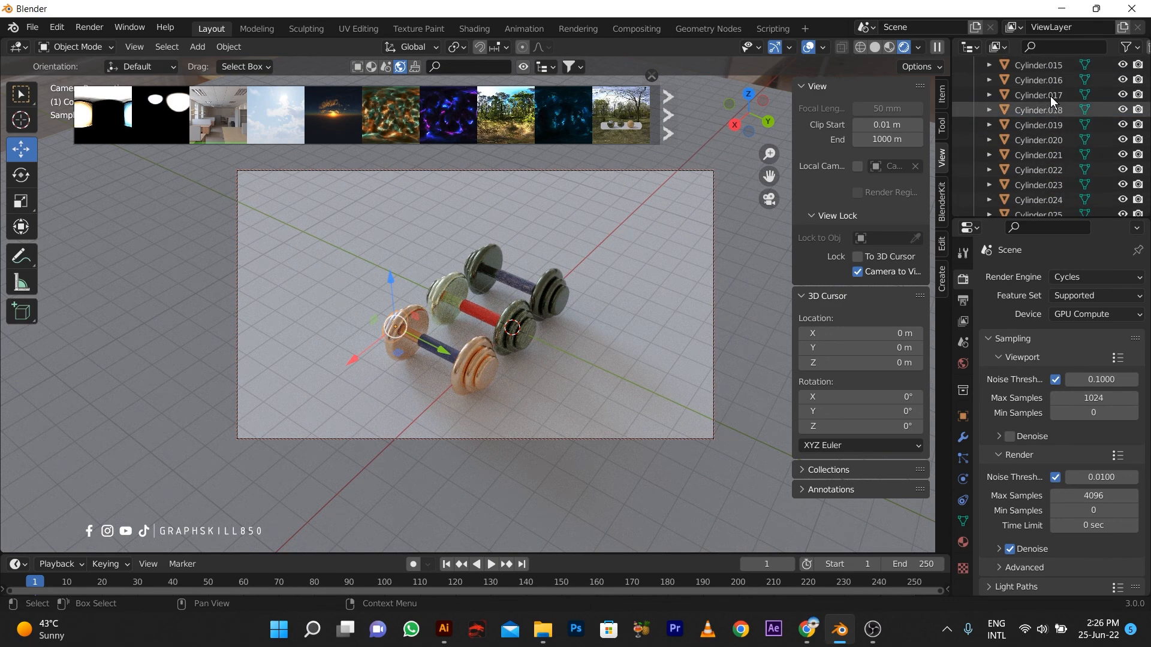
scroll(1050, 96, "up", 8)
left_click(1033, 95)
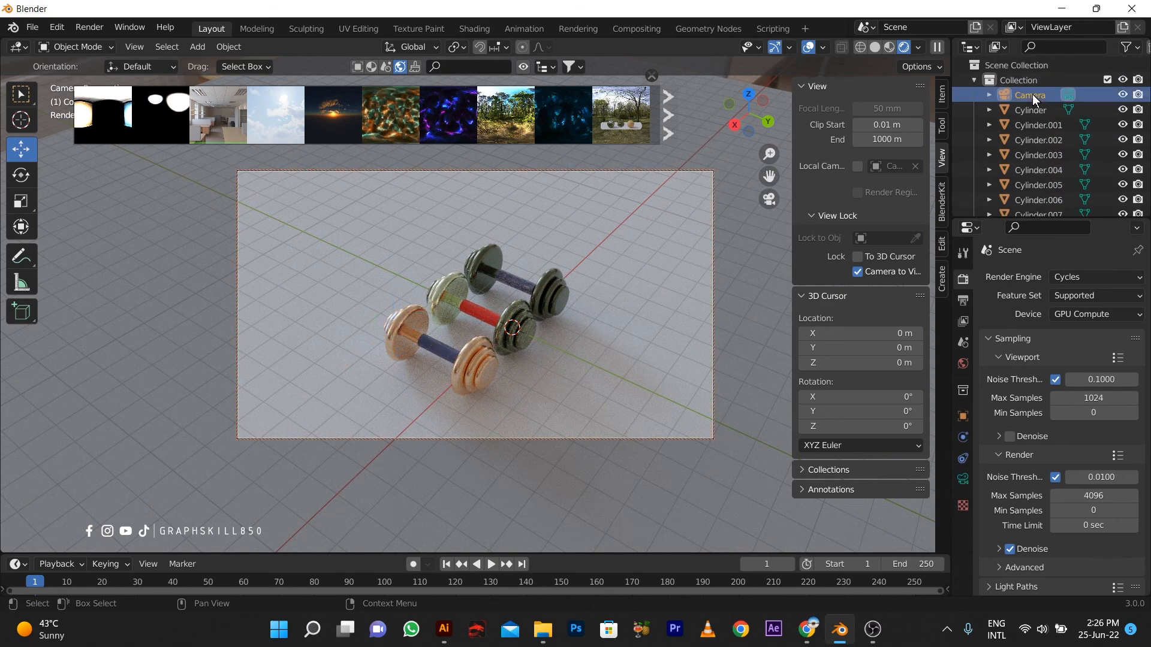